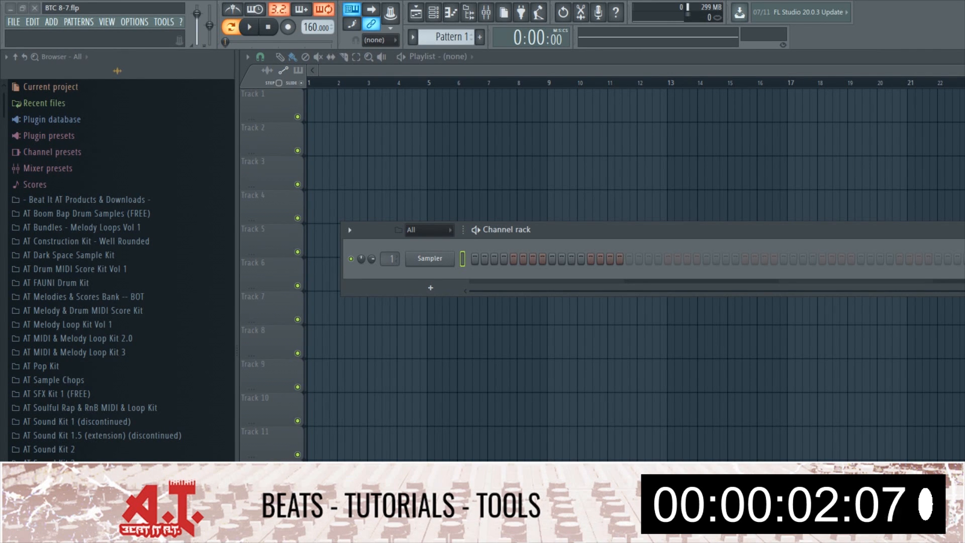
Place Vintage Piano Loop 140 BPM from the AT Unloaded Kit loops at bar 1 of playlist track 1
scroll(91, 347, "down", 4)
left_click(85, 353)
scroll(85, 354, "down", 2)
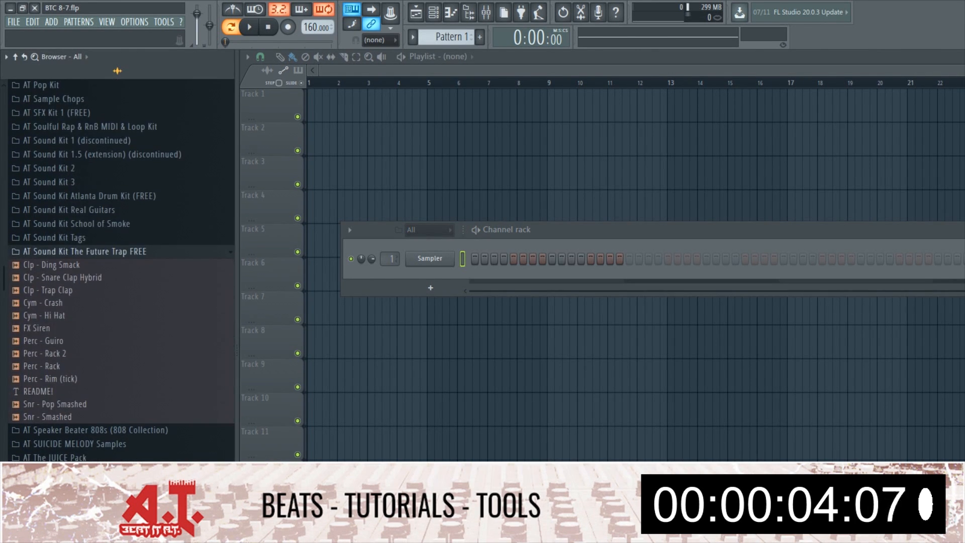
left_click(86, 253)
scroll(85, 253, "up", 4)
scroll(85, 375, "down", 4)
left_click(85, 374)
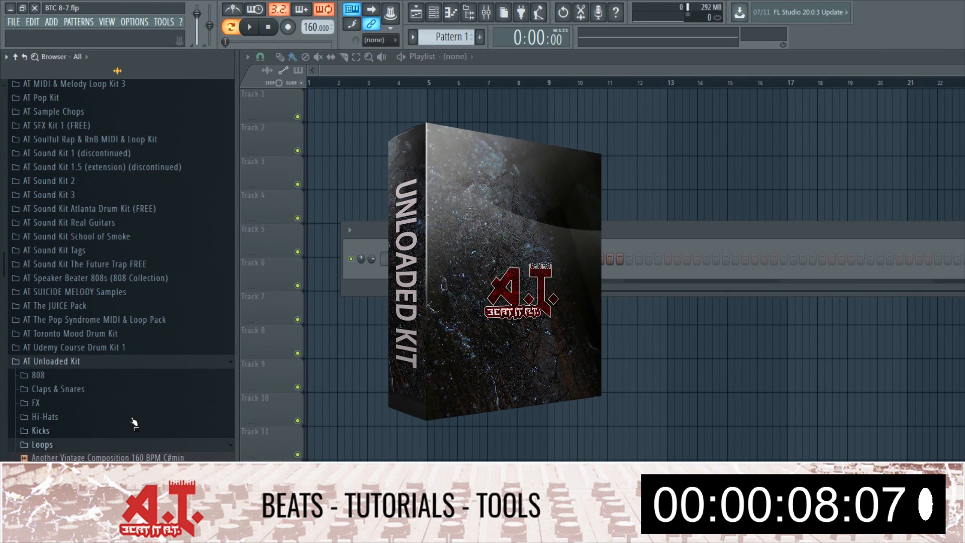
left_click(85, 514)
left_click_drag(85, 514, 322, 103)
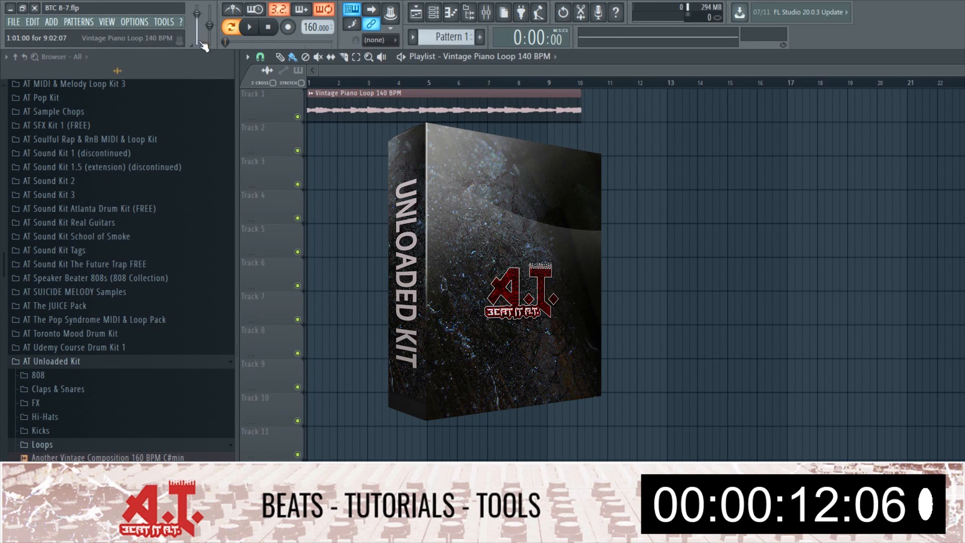
Set the piano loop's original tempo to 140 BPM through tempo detection so it stretches to the project
double_click(382, 110)
right_click(583, 293)
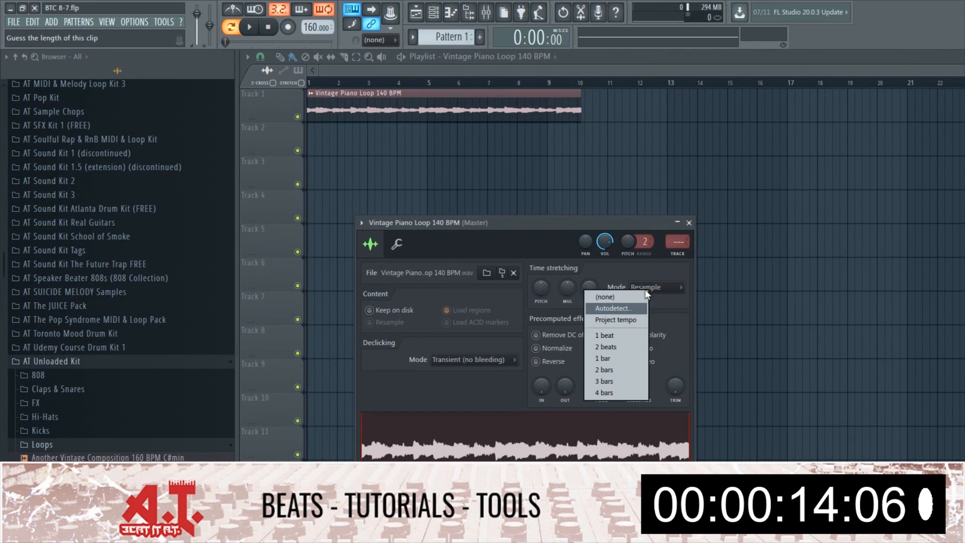
left_click(635, 305)
left_click(598, 455)
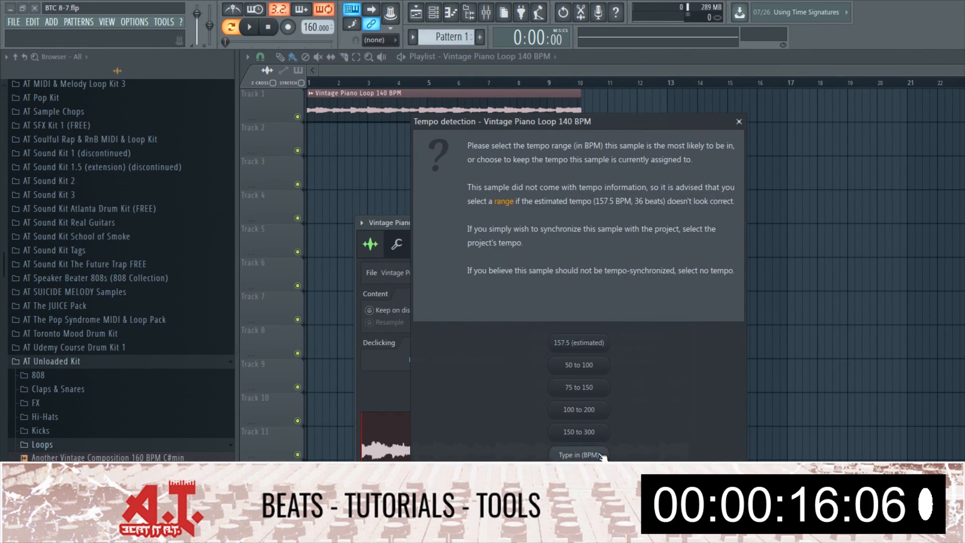
type("140")
key("Return")
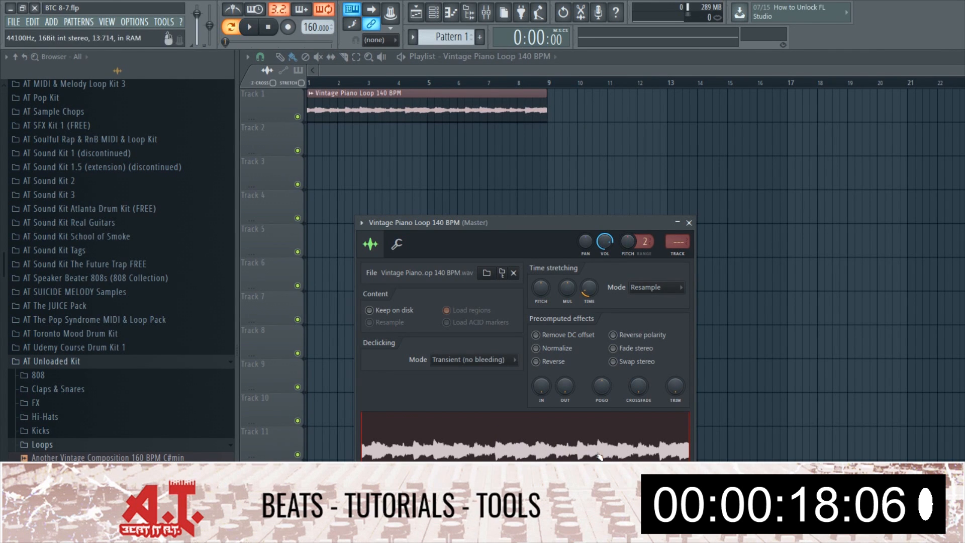
Route the piano loop to mixer insert 2 and bring up the mixer
key("F9")
key("ctrl+l")
right_click(441, 175)
left_click(298, 116)
left_click(298, 116)
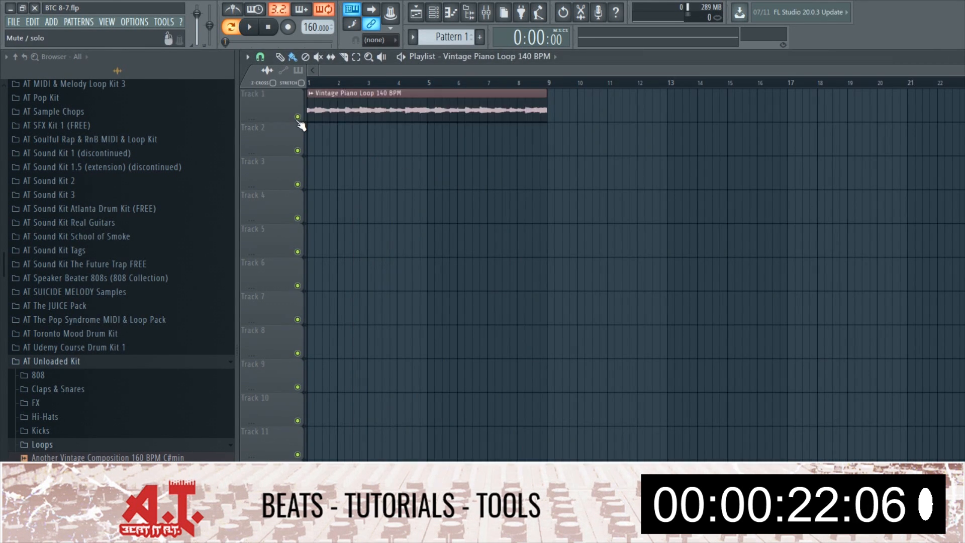
left_click(496, 20)
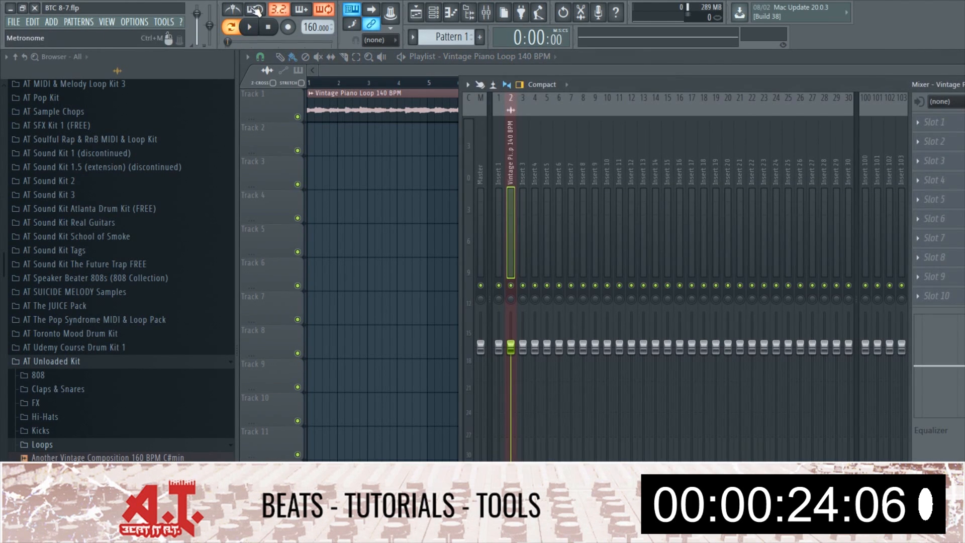
Try the piano loop at project tempos of 150, 130 and 140 BPM during playback
key("space")
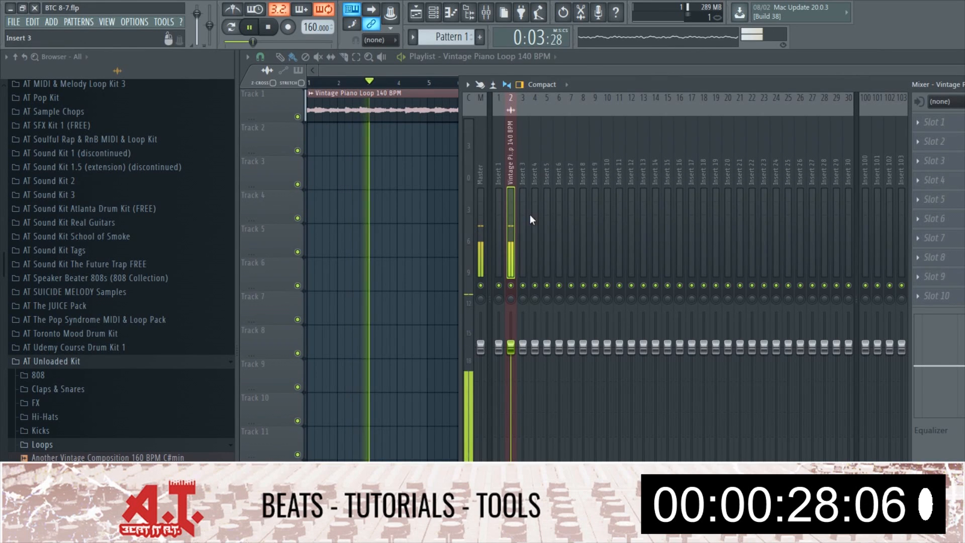
right_click(298, 28)
left_click(440, 122)
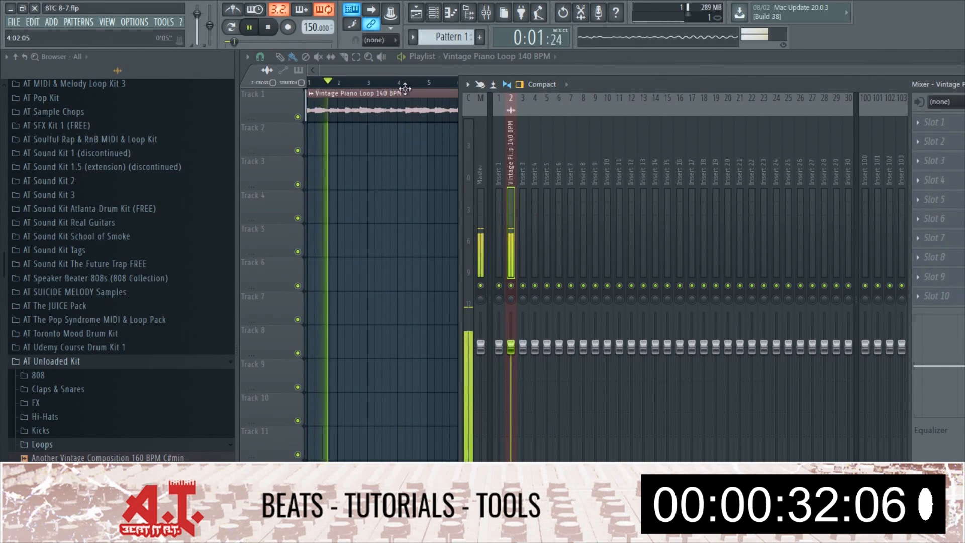
right_click(306, 23)
left_click(426, 102)
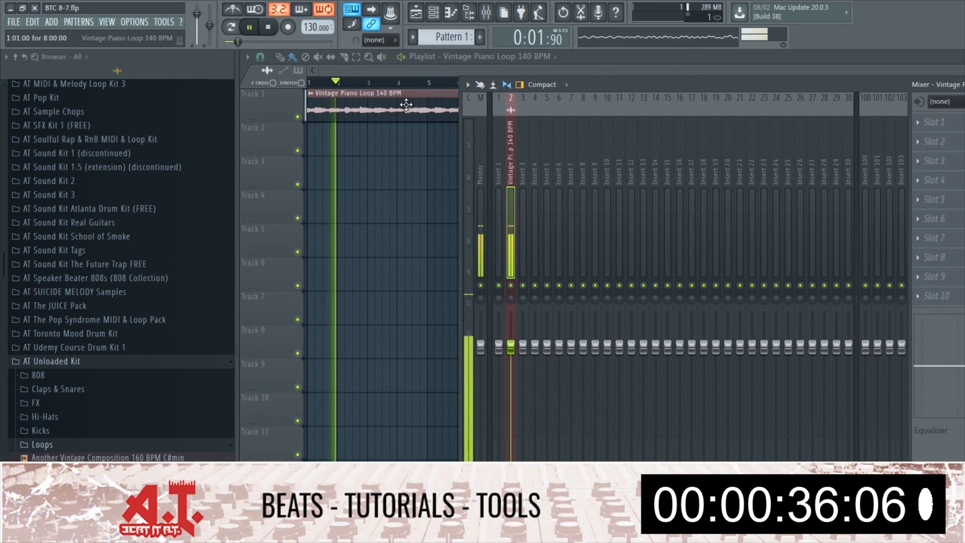
left_click(405, 107)
right_click(312, 26)
left_click(439, 117)
key("space")
Set the project tempo to 145 BPM
right_click(314, 30)
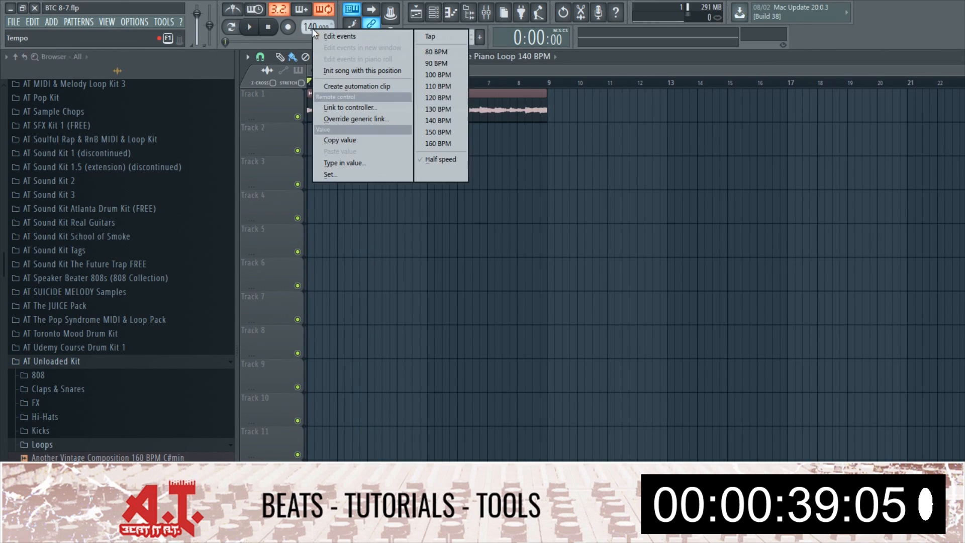
left_click(387, 167)
type("145")
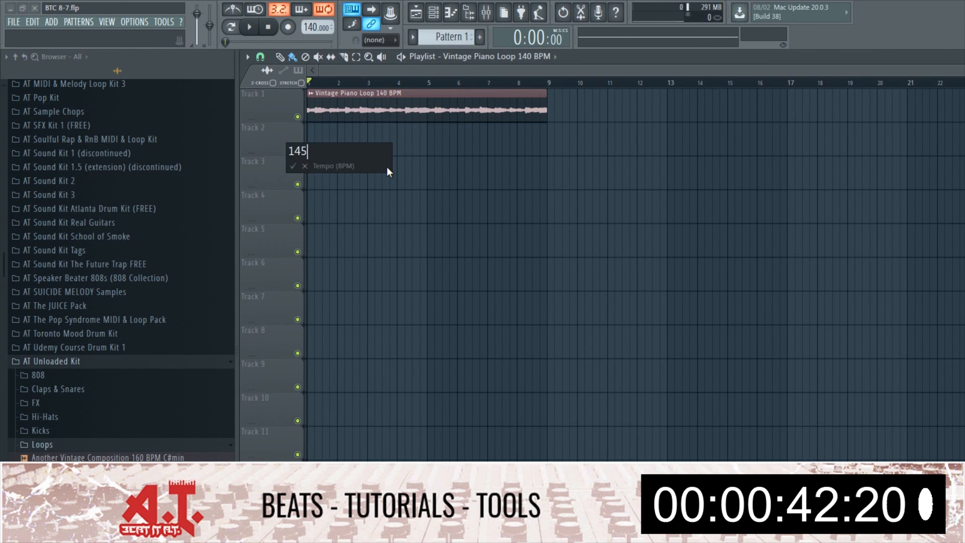
key("Return")
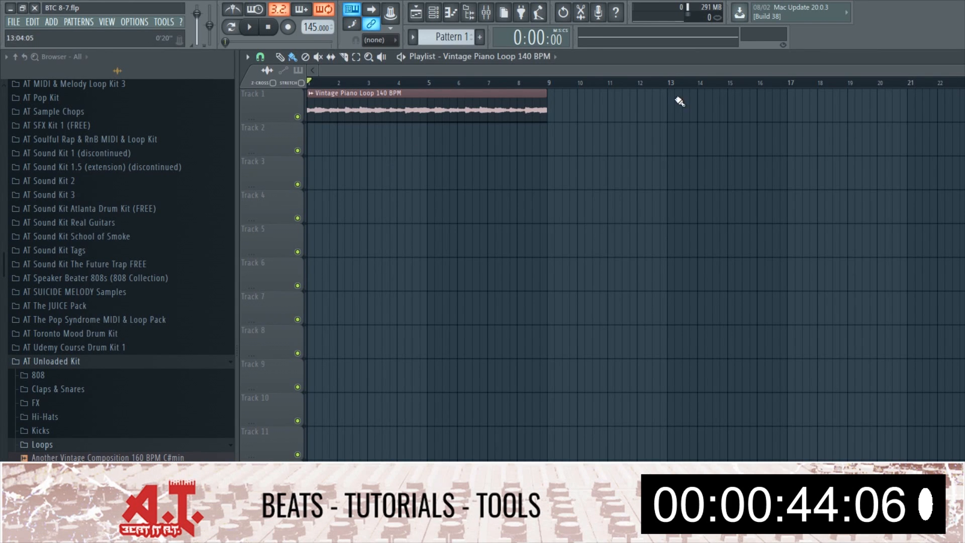
Load Edison into effect slot 2 of the piano loop's mixer track
left_click(486, 12)
left_click(926, 142)
mouse_move(929, 150)
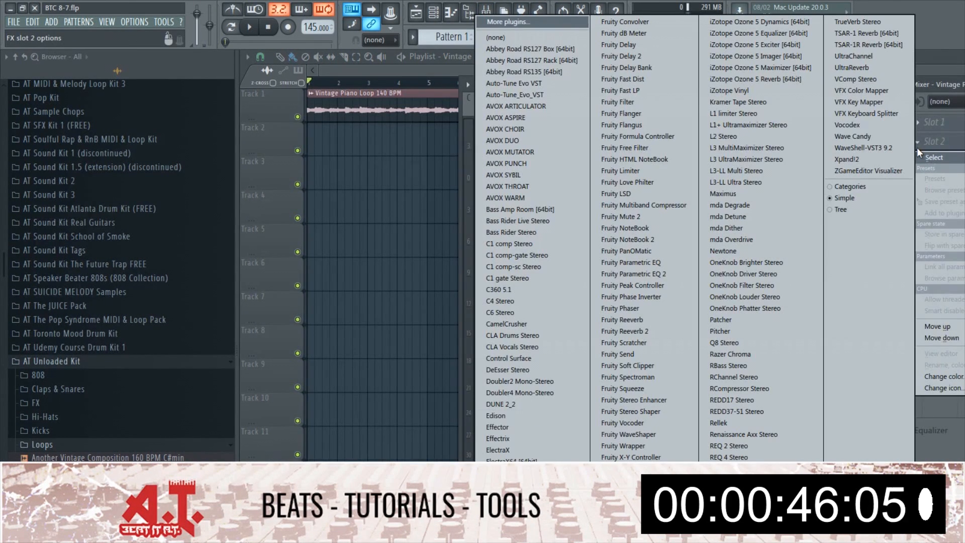
key("e")
key("e")
key("Up")
key("Return")
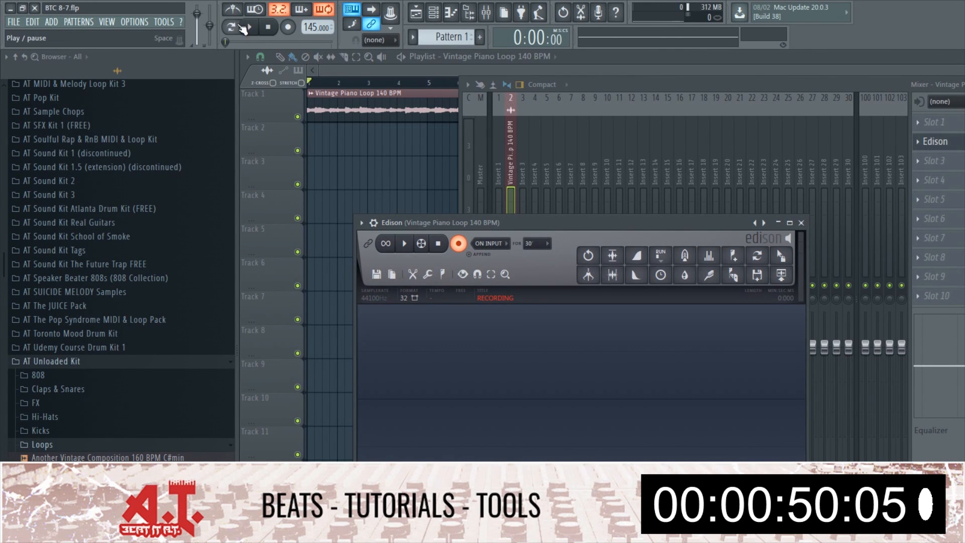
Record about eight seconds of the playing piano loop into Edison
left_click(250, 29)
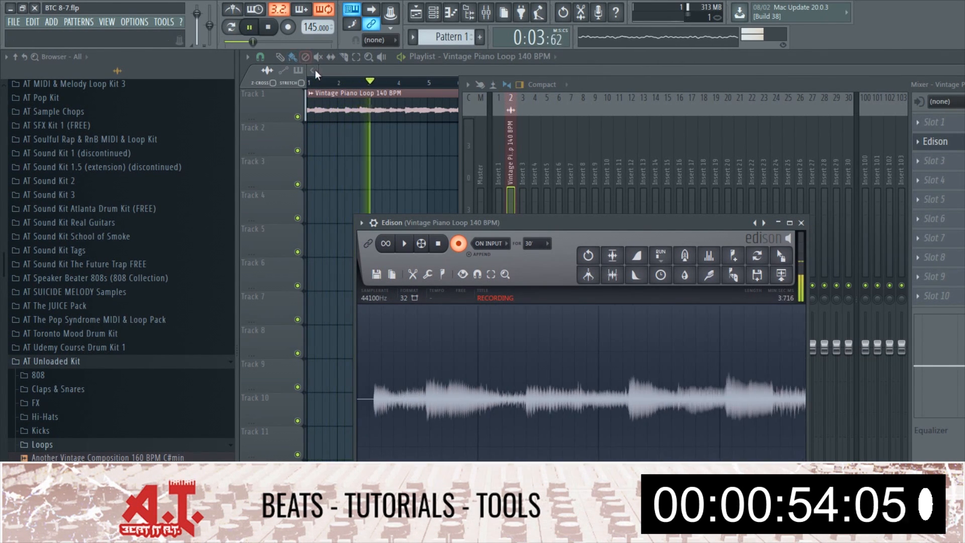
left_click(271, 30)
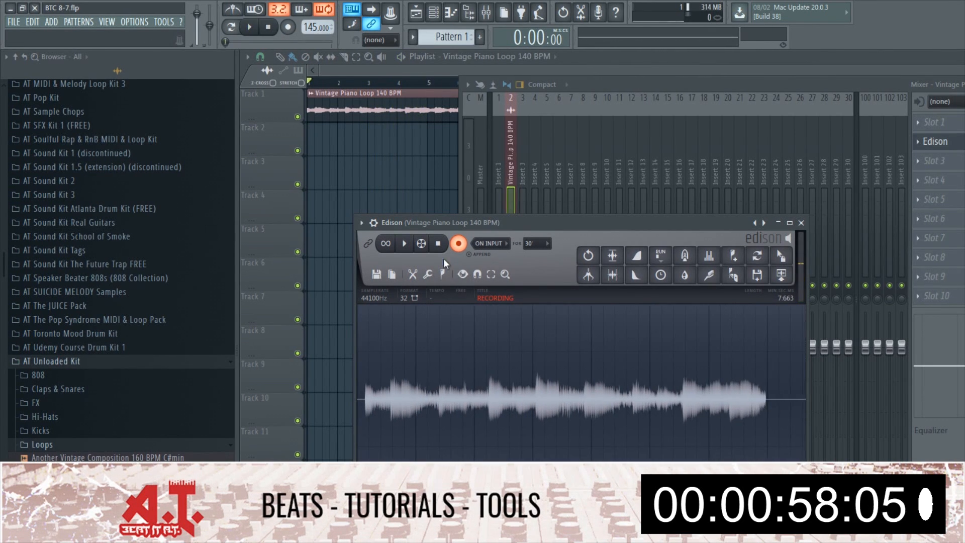
left_click(459, 244)
Mark the pitches in the Edison recording as note regions, examine them to find the loop's key, and close Edison
mouse_move(449, 457)
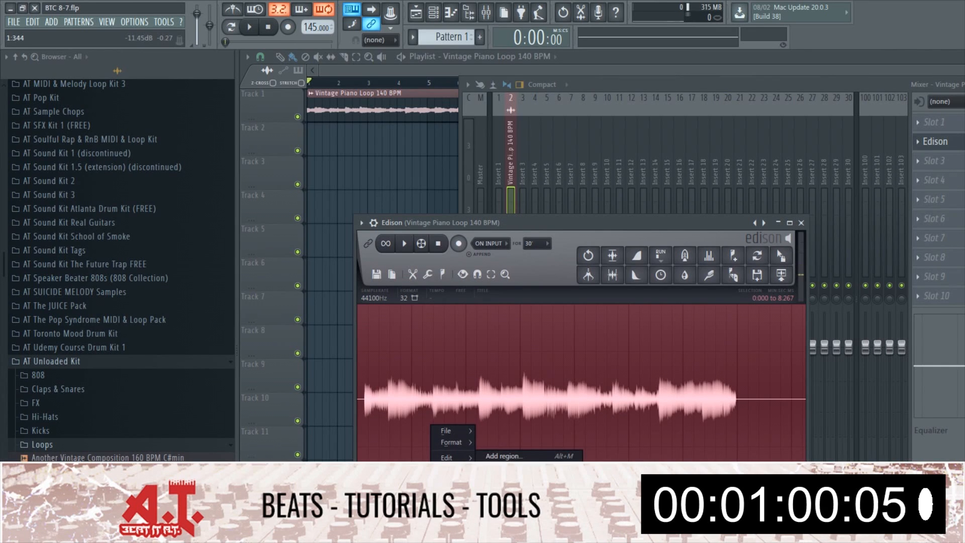
left_click(510, 503)
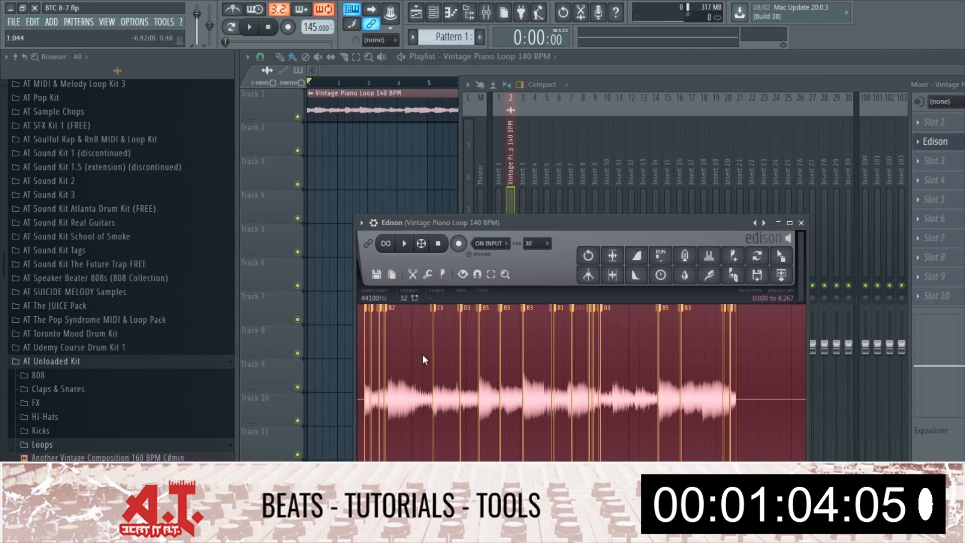
scroll(402, 351, "up", 5)
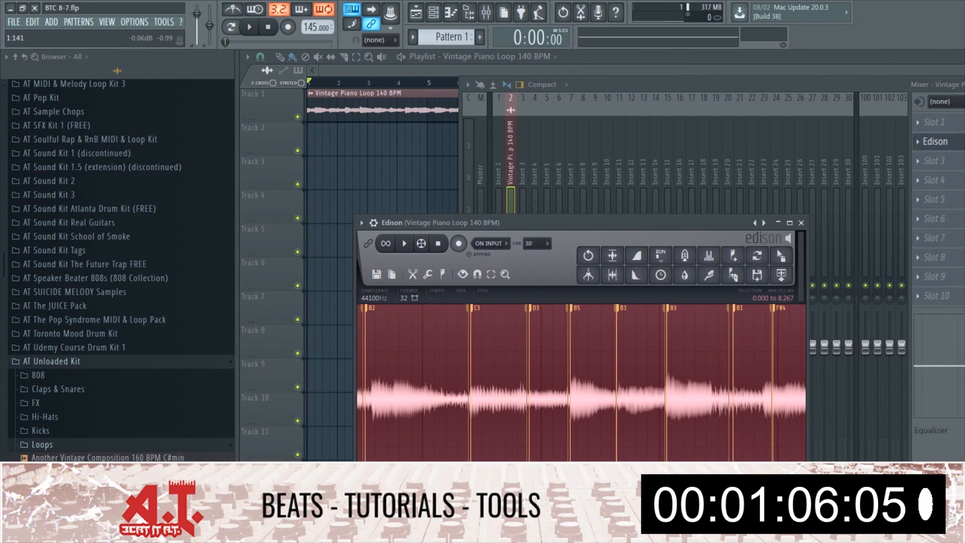
scroll(428, 380, "left", 3)
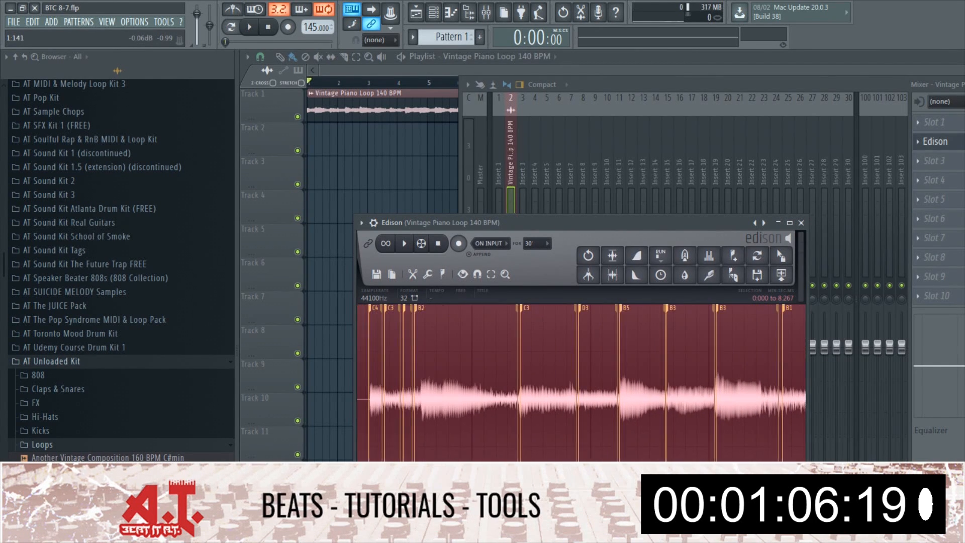
left_click(802, 223)
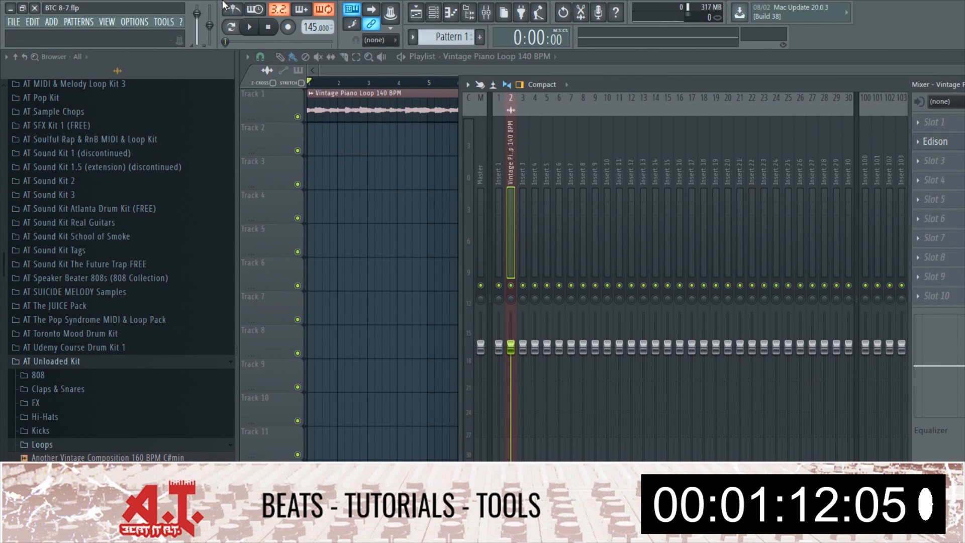
Close the mixer and name Pattern 1 "808s"
key("F9")
left_click(479, 36)
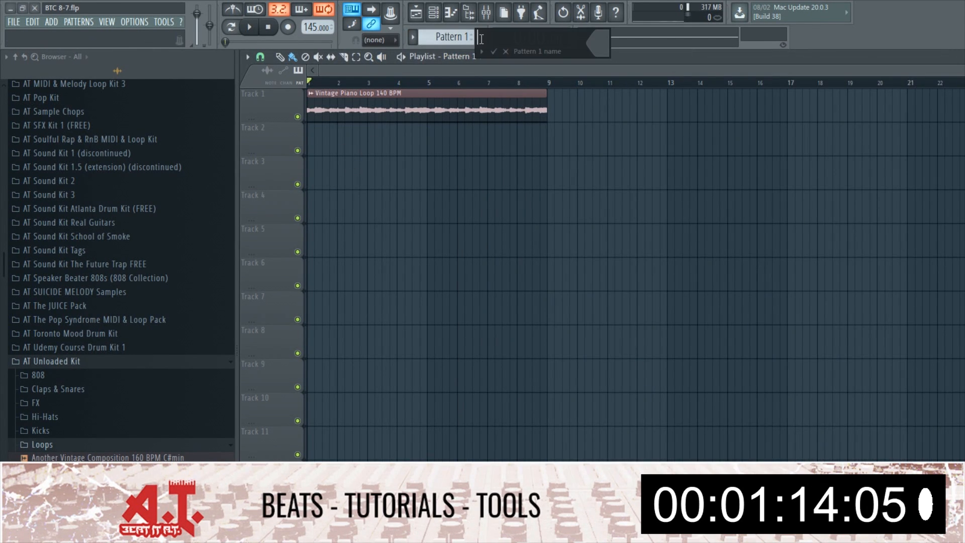
type("808s")
key("Return")
Place the 808s pattern clip at the start of track 2 and resize it to end at bar 9 with the piano loop
left_click(329, 134)
left_click_drag(327, 143, 500, 144)
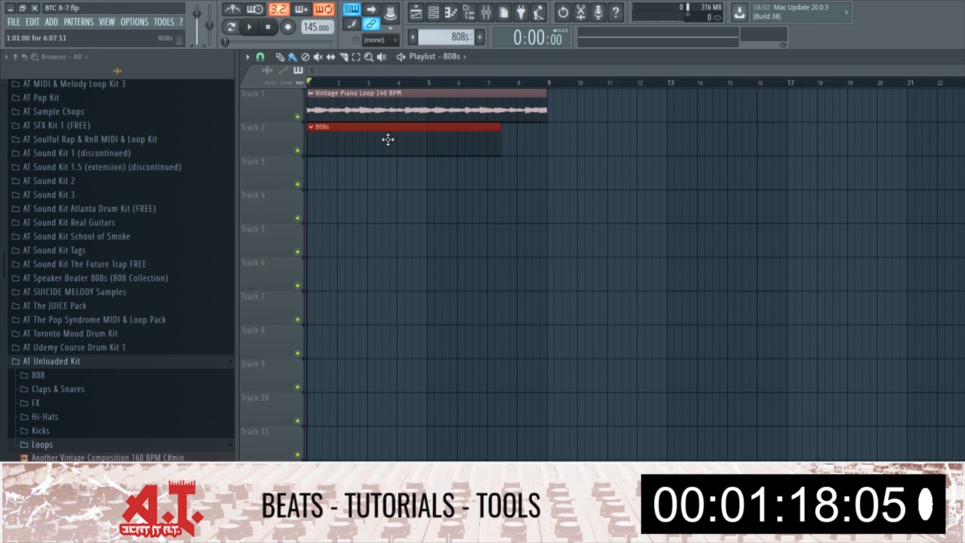
left_click(268, 57)
left_click(282, 83)
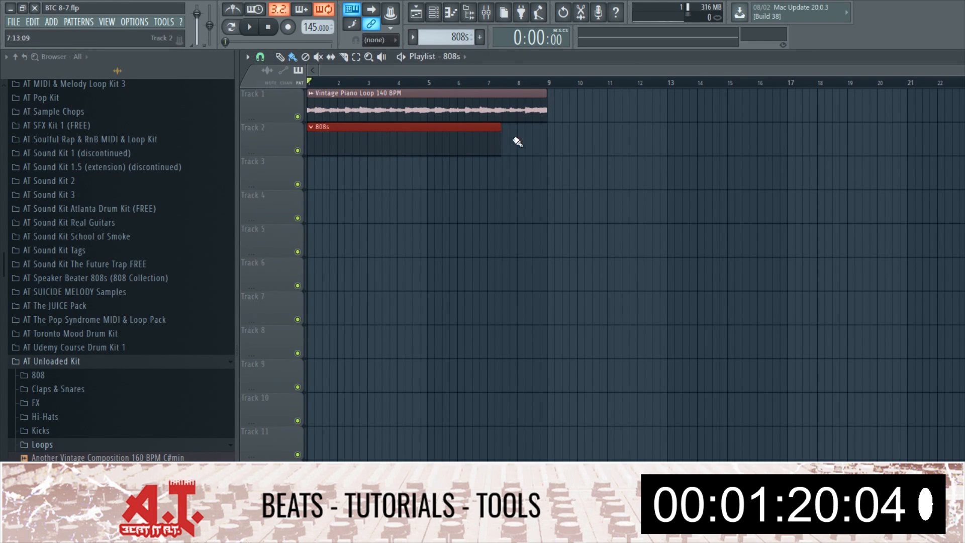
left_click_drag(498, 141, 560, 141)
left_click(554, 164)
key("p")
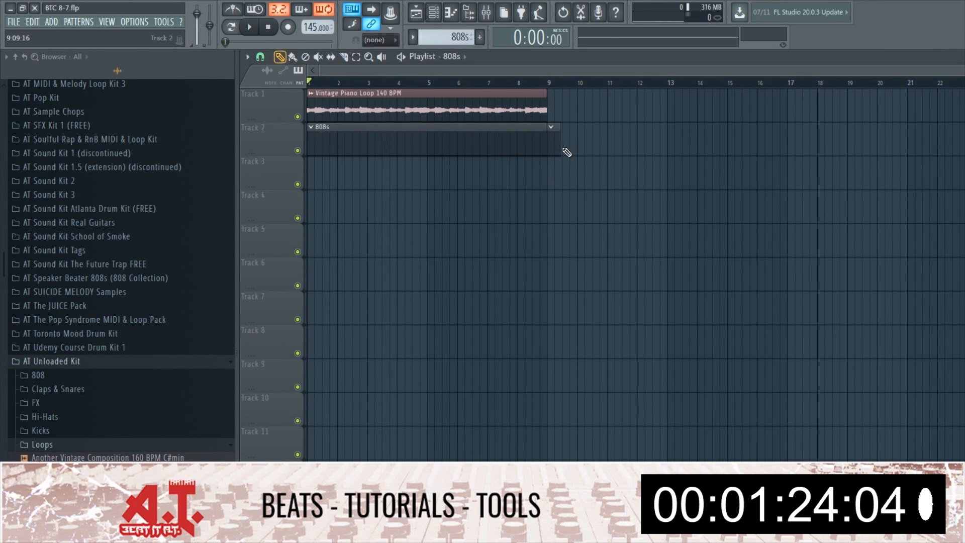
left_click_drag(560, 147, 548, 146)
Audition 808 samples and add 808 CRiME (tuned to C) from AT Sound Kit 3 to the channel rack
key("F6")
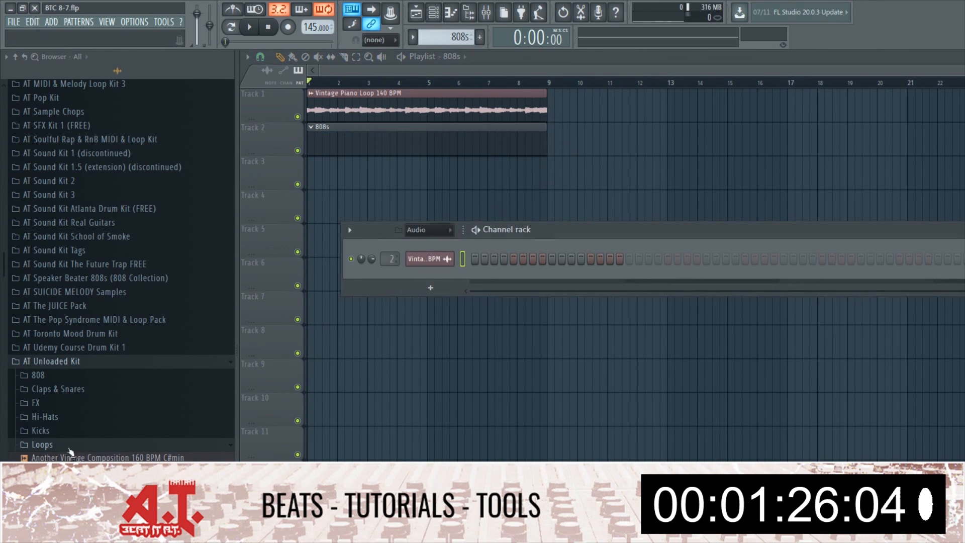
left_click(39, 375)
left_click(66, 401)
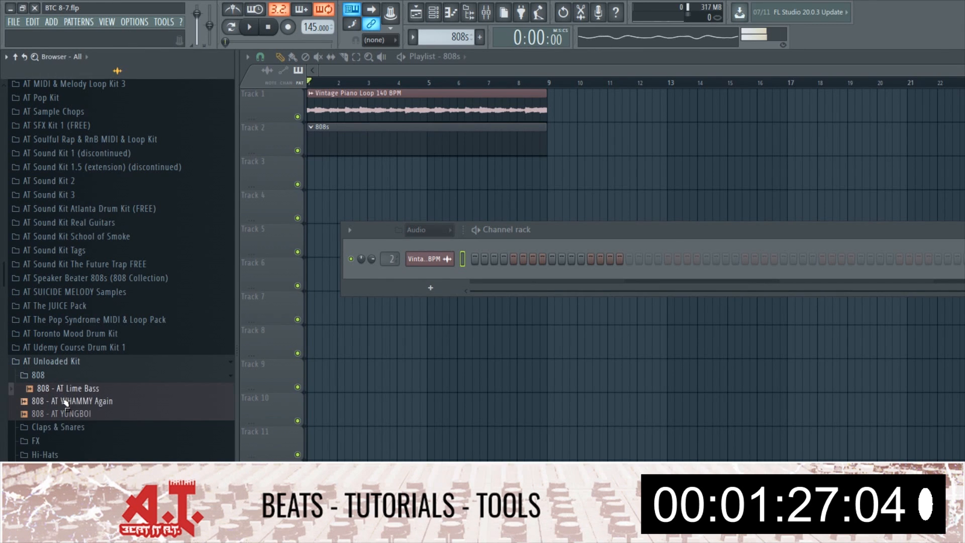
left_click(74, 378)
left_click(99, 197)
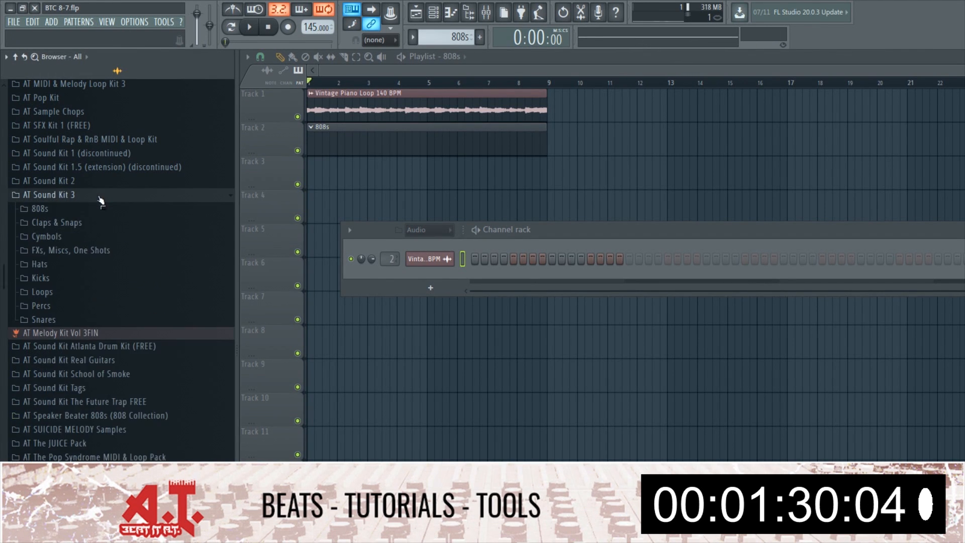
left_click(40, 208)
left_click(93, 274)
left_click_drag(93, 274, 478, 297)
Open the 808 CRiME channel in the piano roll and set the scale highlighting root note to B
right_click(434, 282)
left_click(479, 272)
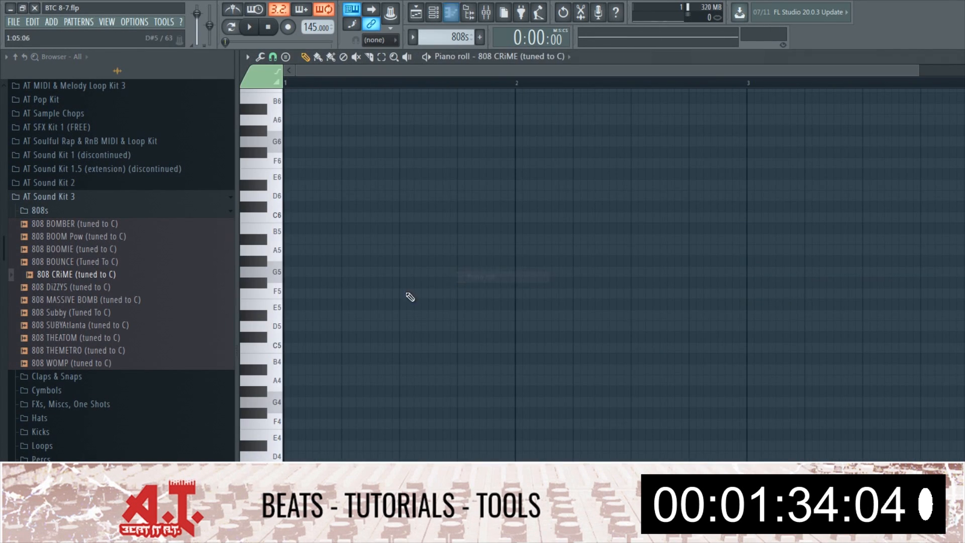
left_click(260, 60)
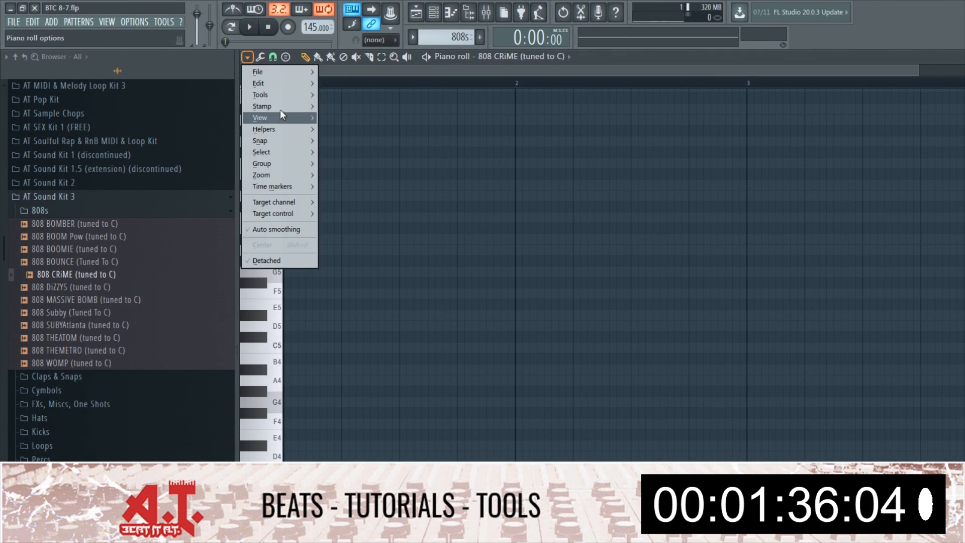
mouse_move(276, 125)
mouse_move(361, 140)
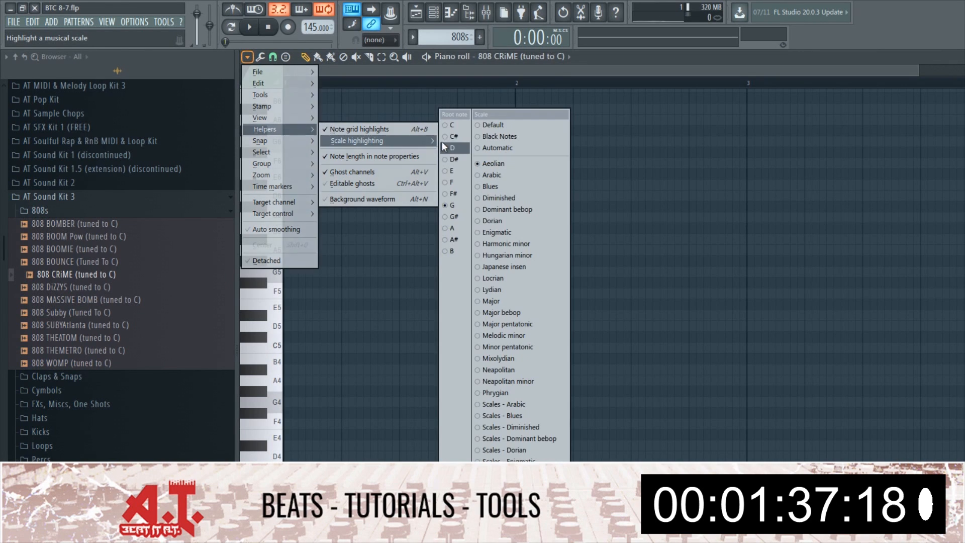
left_click(452, 251)
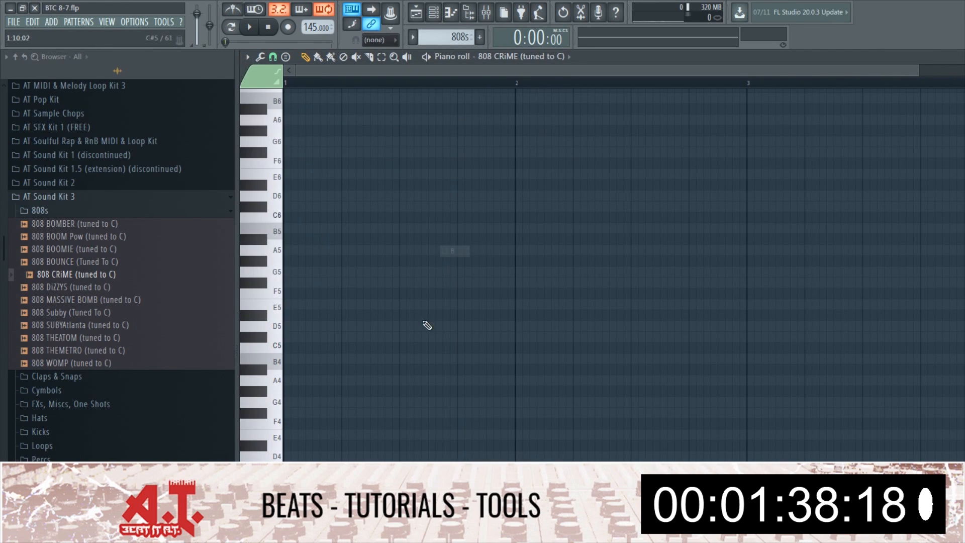
Draw a B4 note about three quarters of a bar long at the start of the 808 pattern and play it with the loop
left_click(308, 359)
left_click_drag(313, 359, 457, 360)
key("space")
key("F5")
key("space")
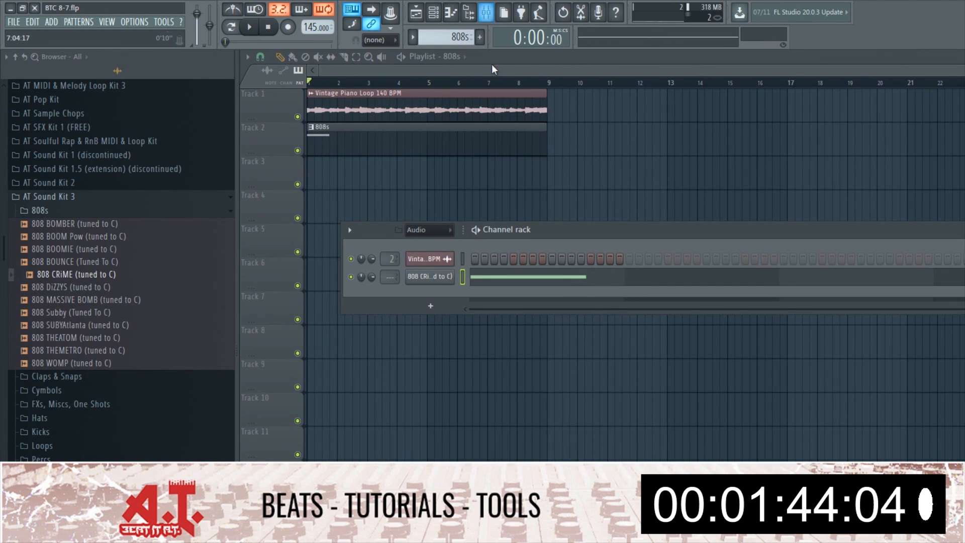
Examine the detected pitch regions of the piano loop in Edison on its mixer track
left_click(490, 23)
left_click(935, 141)
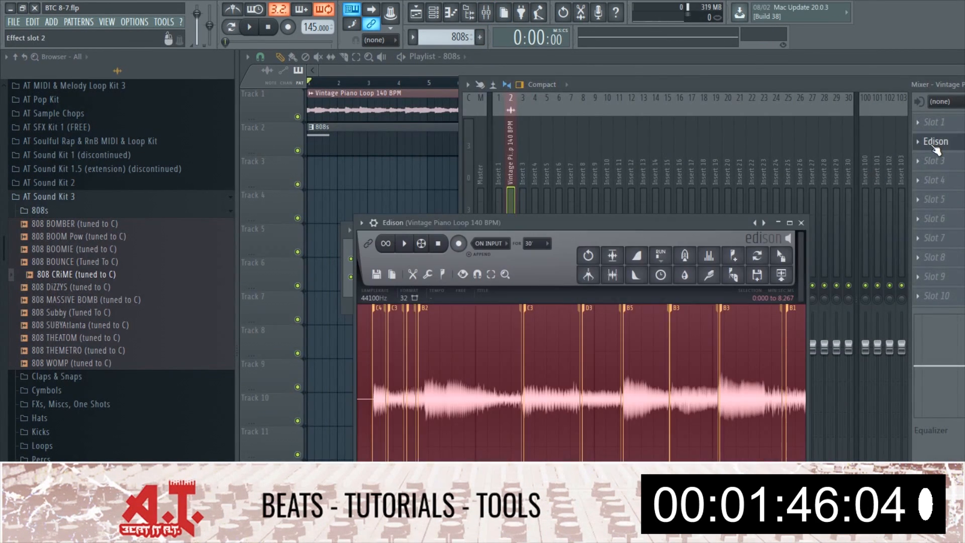
scroll(422, 442, "up", 2)
scroll(523, 415, "down", 4)
left_click(801, 224)
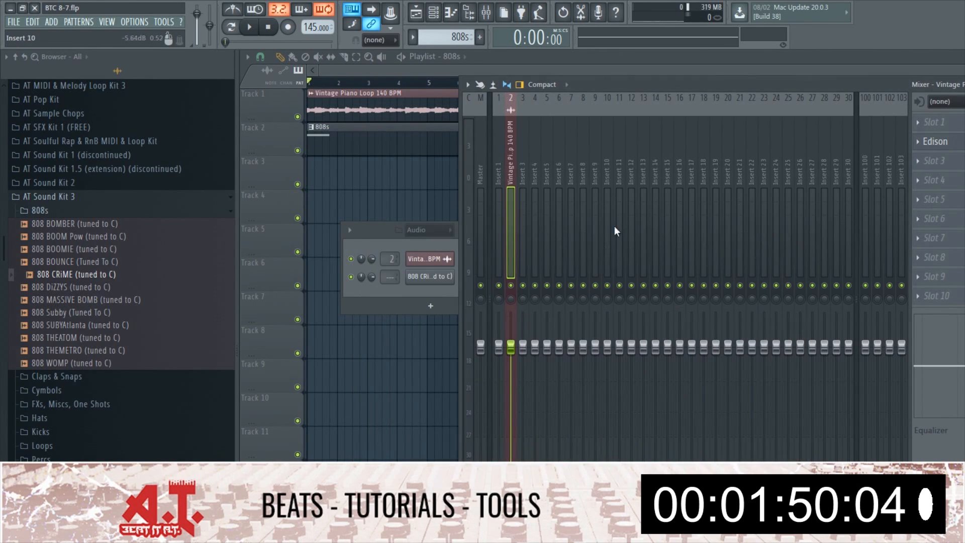
Enable the 808 CRiME channel's volume envelope with a long hold, and route the channel to mixer track 3
left_click(436, 280)
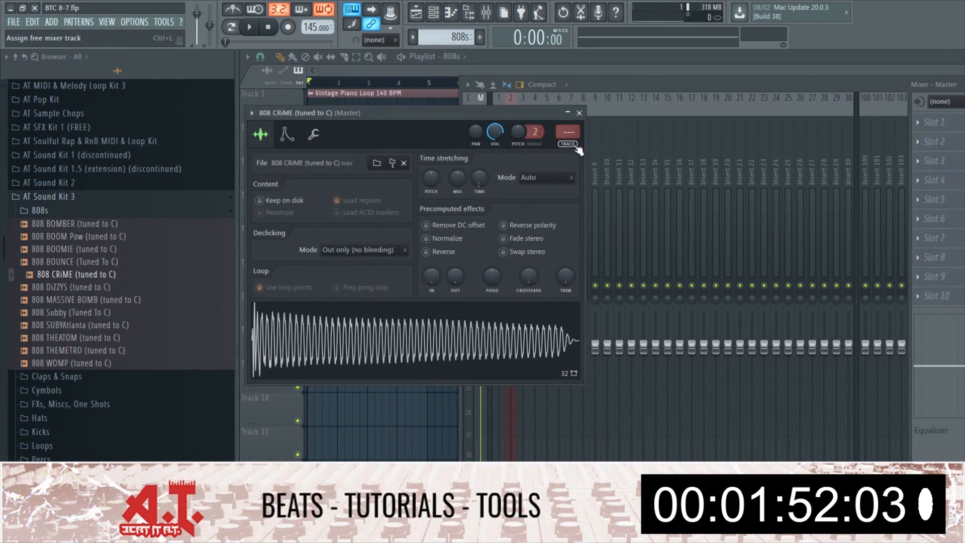
left_click(287, 134)
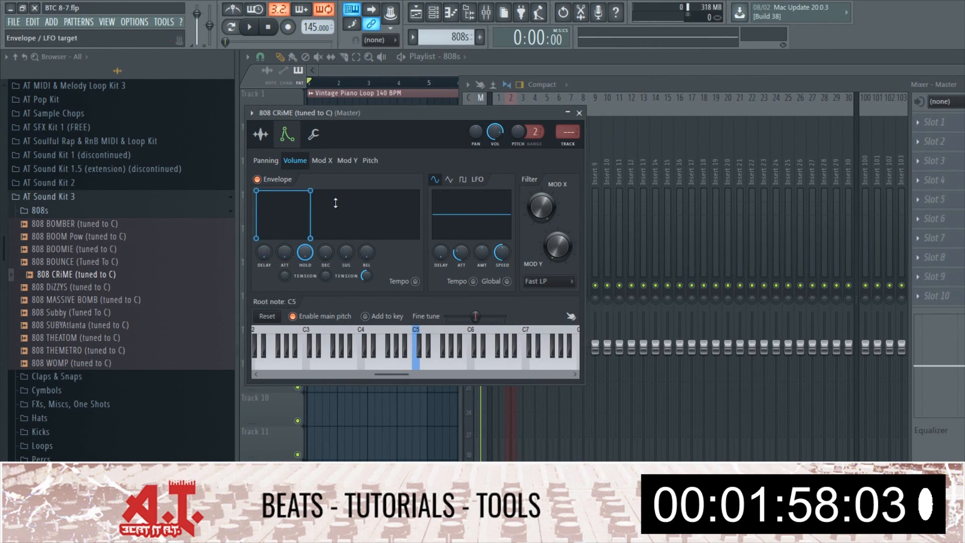
left_click(563, 148)
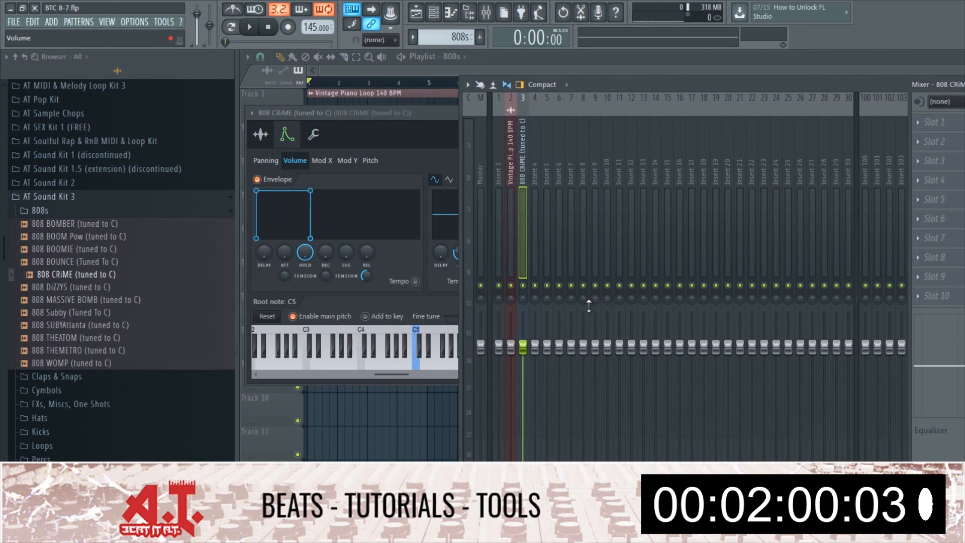
Add Fruity Parametric EQ 2 to the piano loop's mixer track, cut its lows with a steep high-pass on band 1 and slightly lower band 3
left_click(513, 351)
left_click(935, 160)
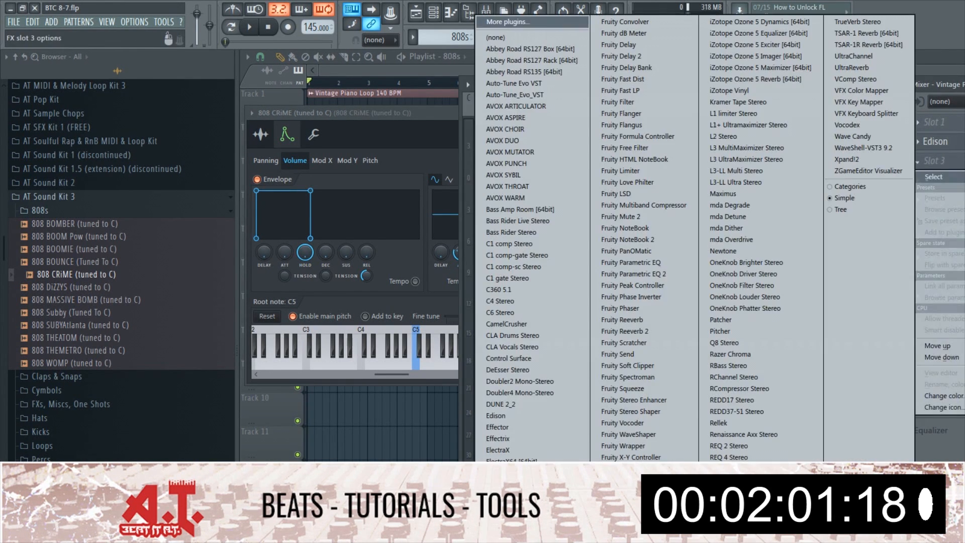
left_click(676, 274)
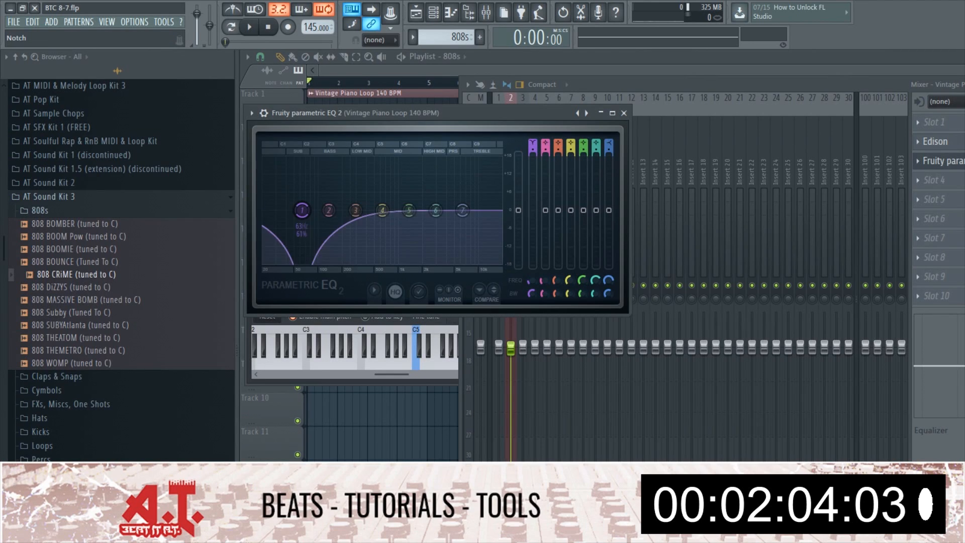
left_click_drag(532, 143, 533, 137)
left_click_drag(302, 210, 334, 210)
key("space")
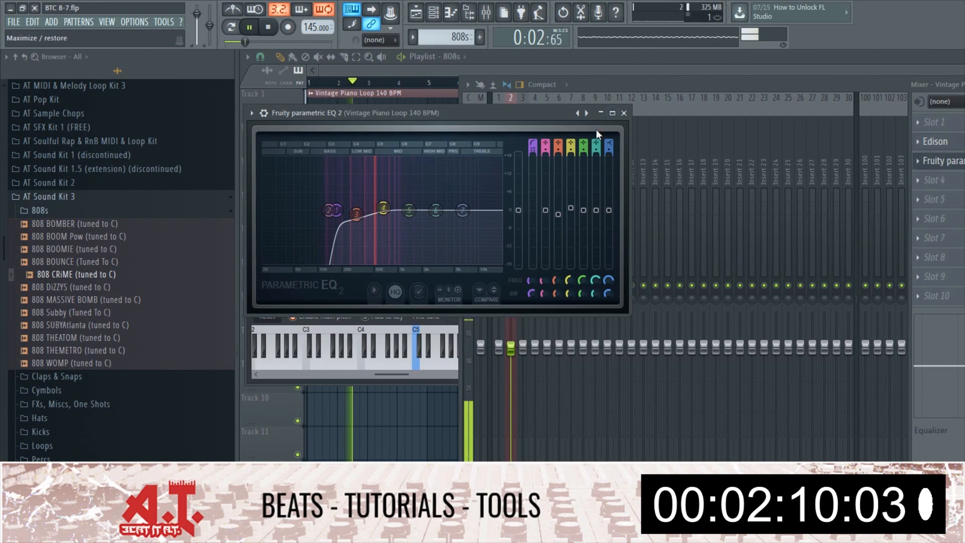
left_click(624, 113)
Play the 808 note against the equalized piano loop and recheck the loop's detected notes in Edison
key("F6")
left_click(629, 276)
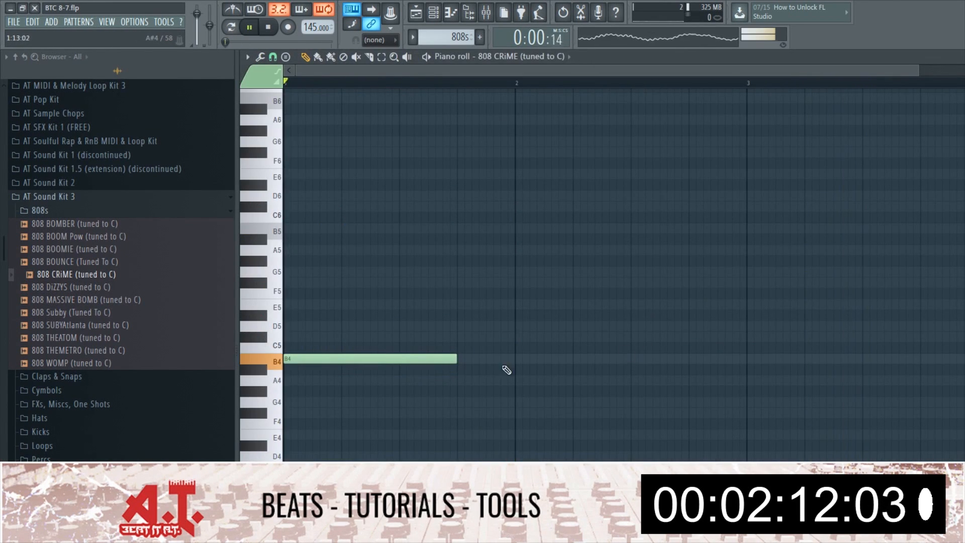
key("F7")
key("F5")
key("space")
key("F9")
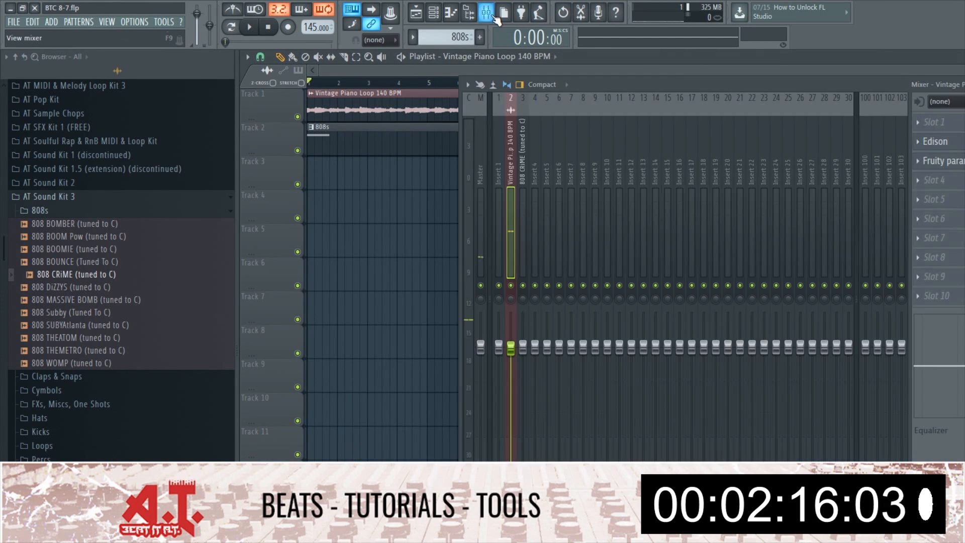
left_click(958, 143)
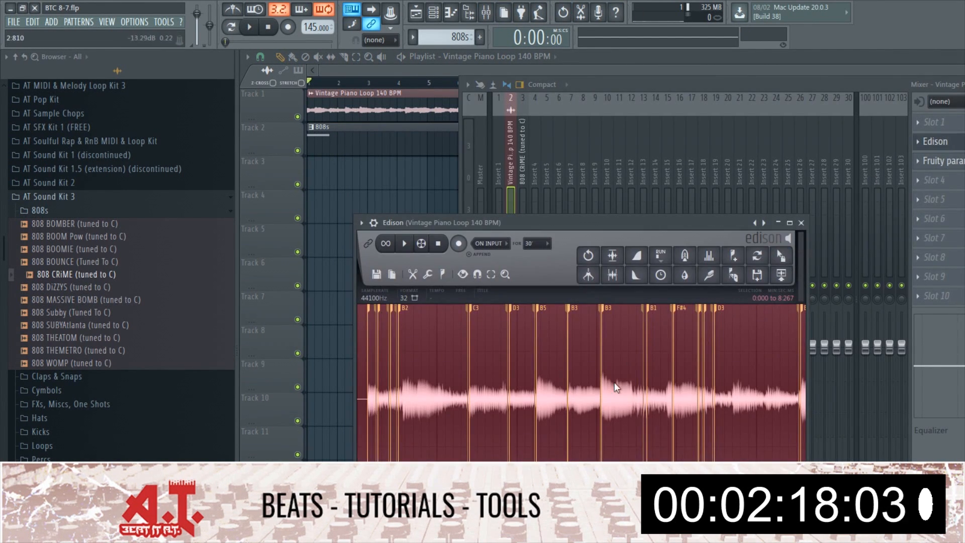
Open the 808 CRiME channel in the piano roll and set the scale highlighting root note to F#
double_click(355, 126)
key("F7")
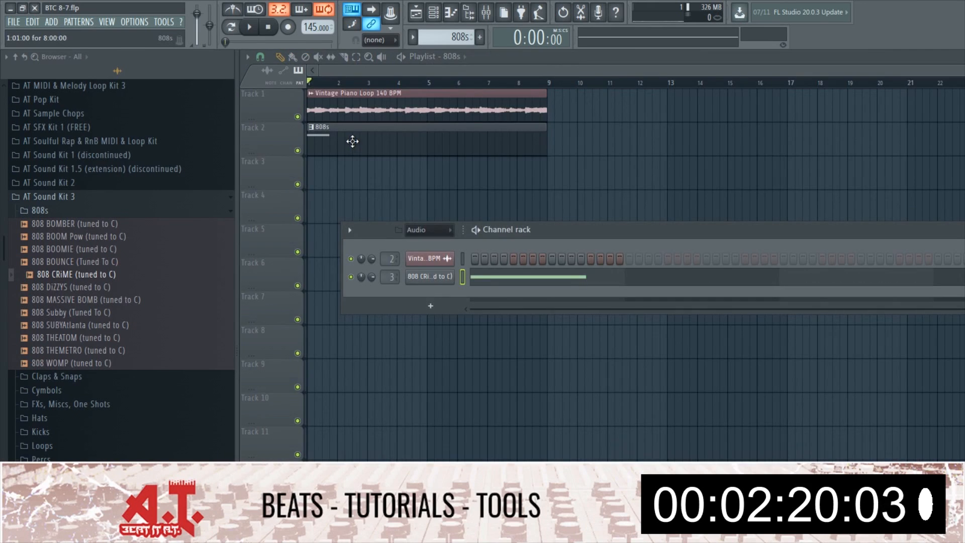
left_click(494, 280)
left_click(248, 58)
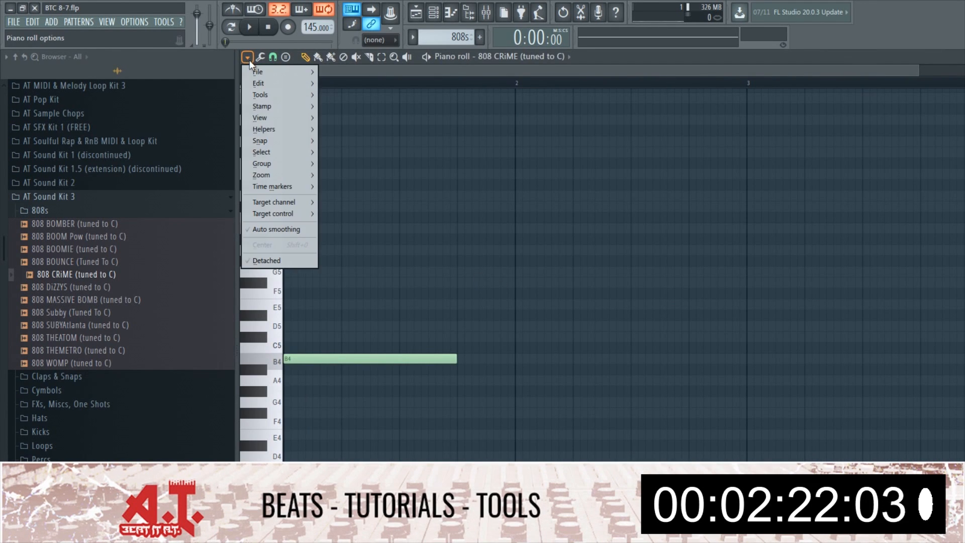
mouse_move(280, 129)
mouse_move(426, 140)
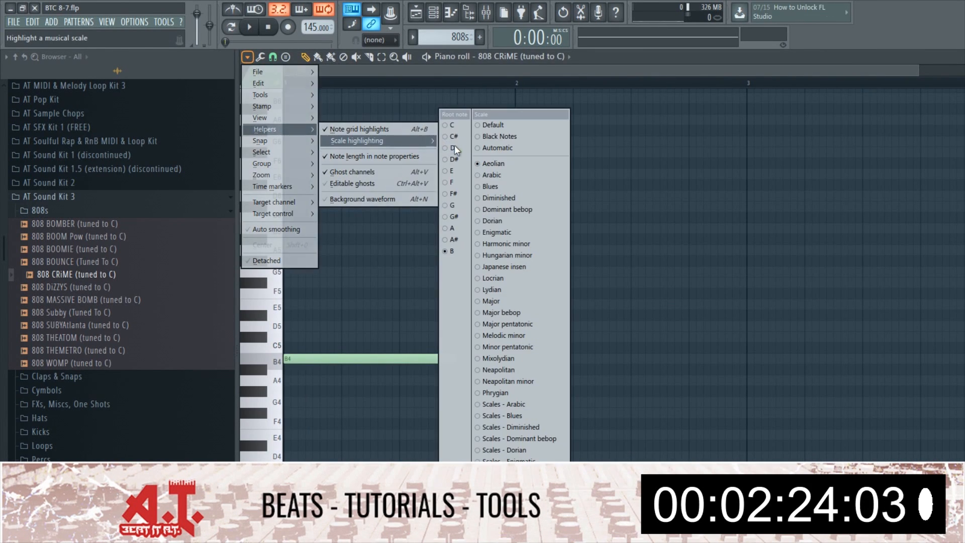
left_click(461, 193)
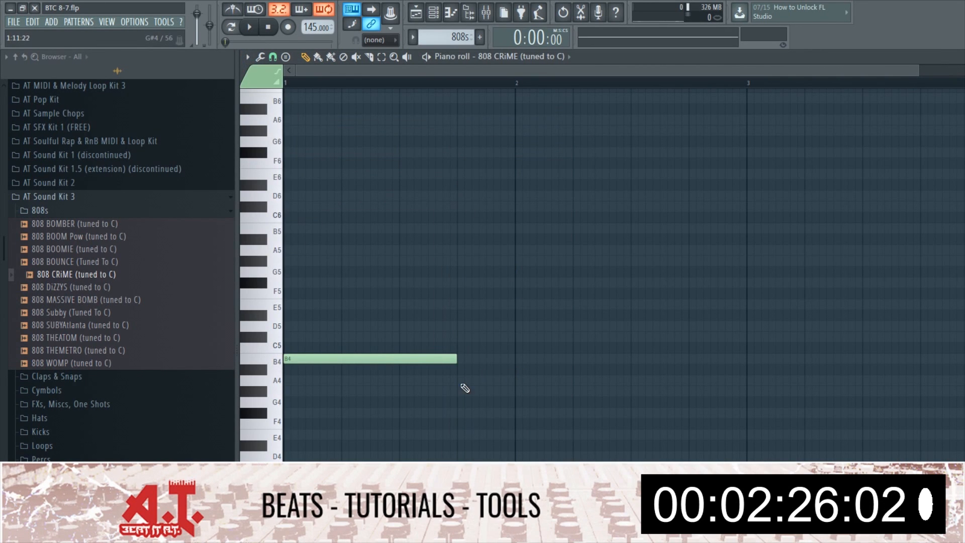
Draw a C5 note three quarters of a bar long in bar 2, ending at bar 3, and play the pattern
key("space")
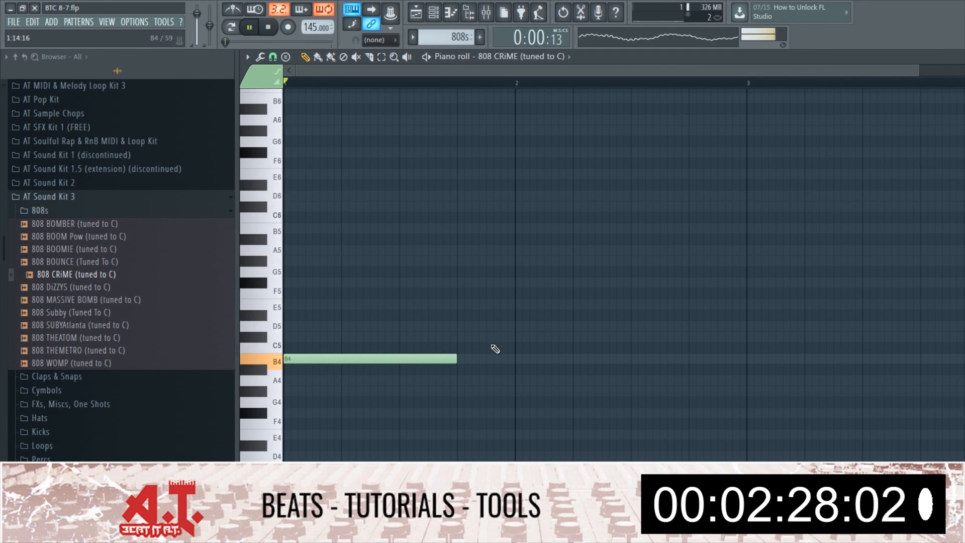
key("space")
scroll(461, 388, "down", 3)
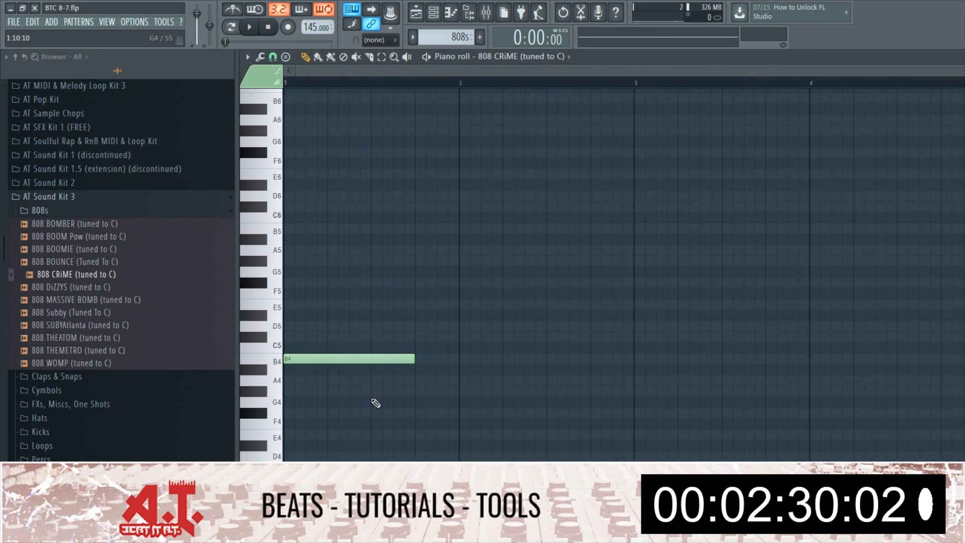
mouse_move(498, 361)
left_mouse_down()
mouse_move(500, 383)
mouse_move(499, 331)
mouse_move(520, 350)
left_mouse_up()
key("space")
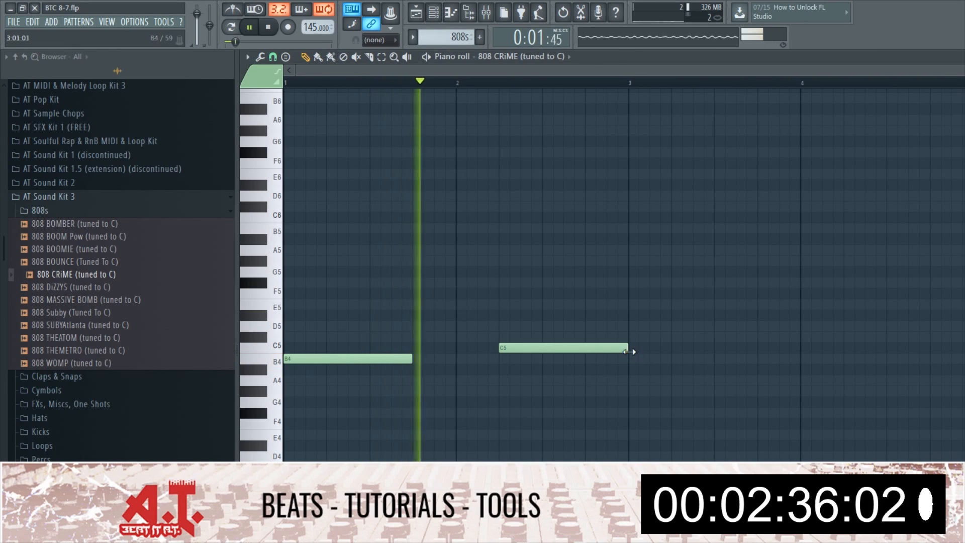
Duplicate the B4 and C5 notes into bars 3 and 4 of the 808 pattern
key("ctrl+a")
key("ctrl+b")
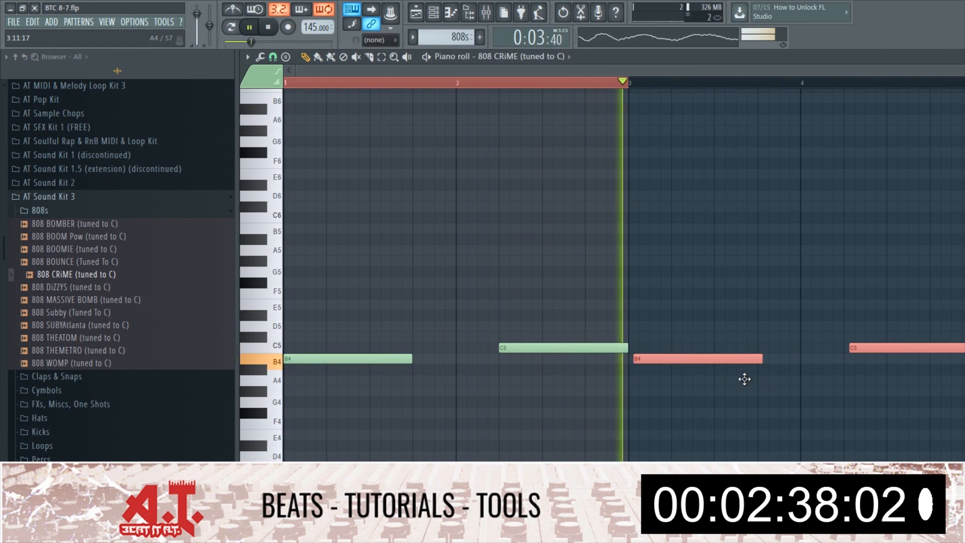
key("Escape")
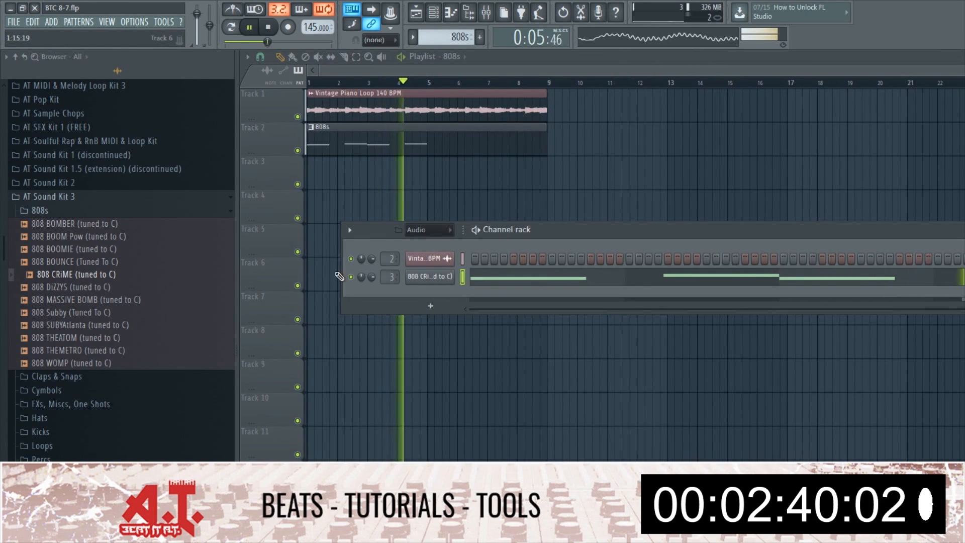
Shorten the last C5 note in bar 4 to about half its length and add a second short C5 directly after it
left_click(523, 279)
key("space")
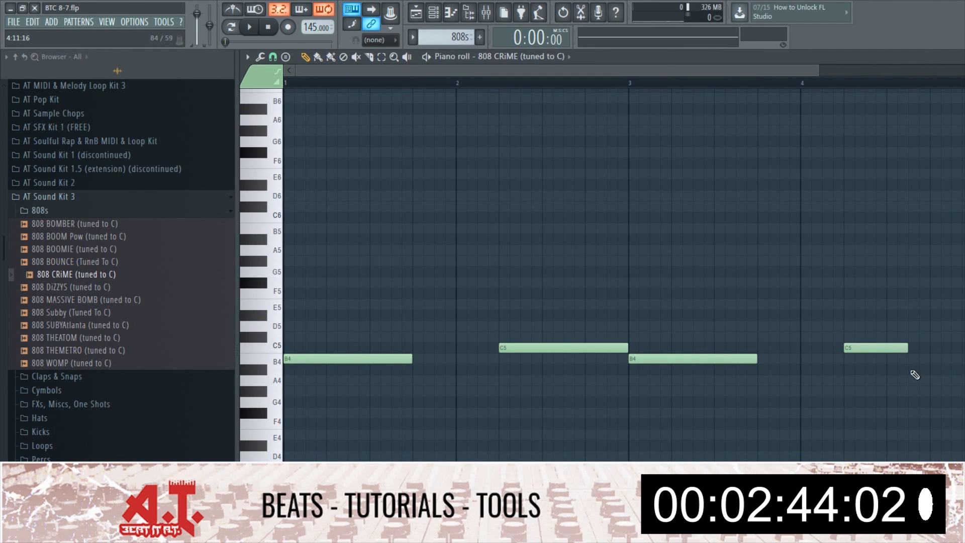
left_click_drag(934, 331, 912, 351)
Shorten the 808s clip on track 2 to end at bar 5 and copy it to bars 5 through 8
key("Escape")
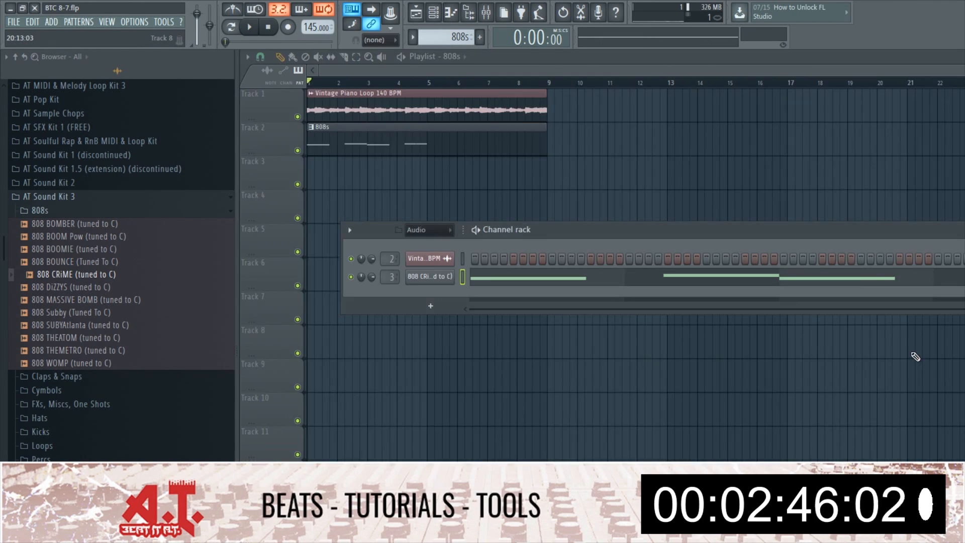
left_click_drag(546, 142, 427, 166)
left_click_drag(398, 137, 517, 143)
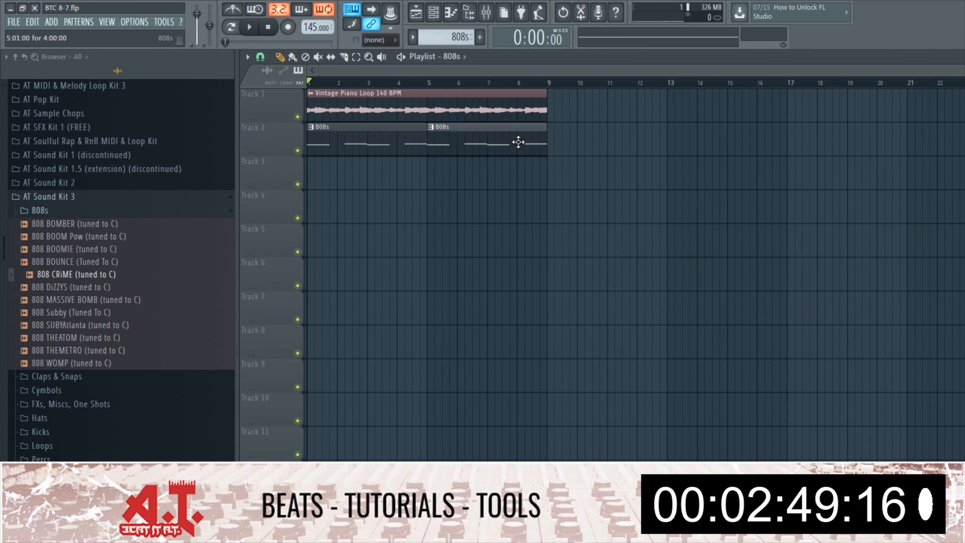
Create a new pattern named Drums and place it on track 3 at bar 1 and again at bar 5
left_click(480, 37)
type("Drums")
key("Return")
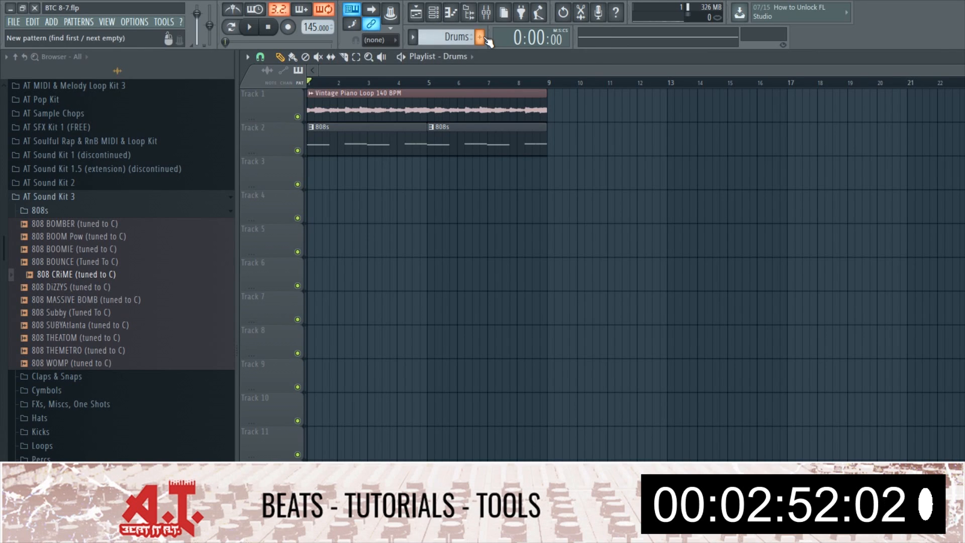
left_click(322, 174)
left_click_drag(338, 176, 511, 170)
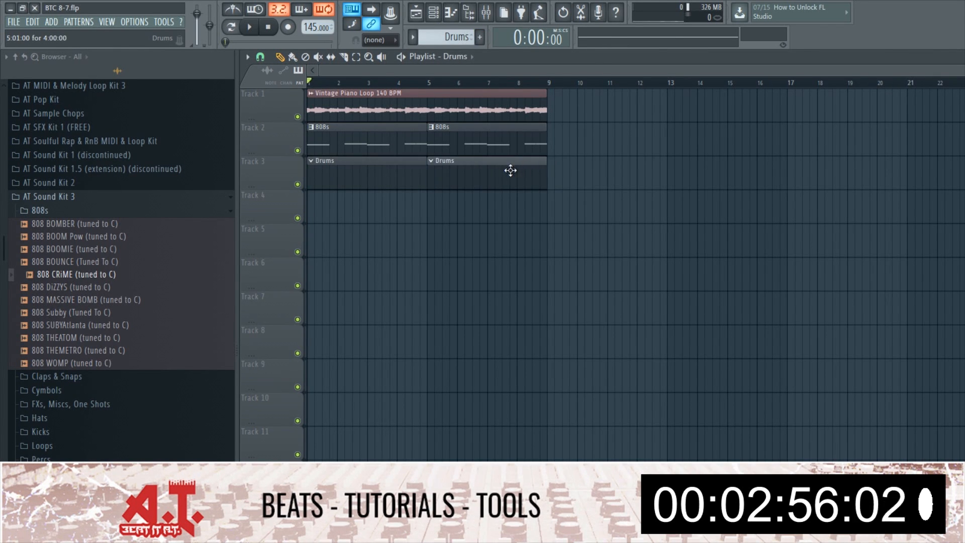
Audition snares from the Skyline Drum Kit in Miro Kits and add SK B Snare 4 to the channel rack
key("F6")
left_click(170, 200)
scroll(129, 435, "down", 4)
scroll(129, 435, "up", 4)
scroll(121, 270, "down", 5)
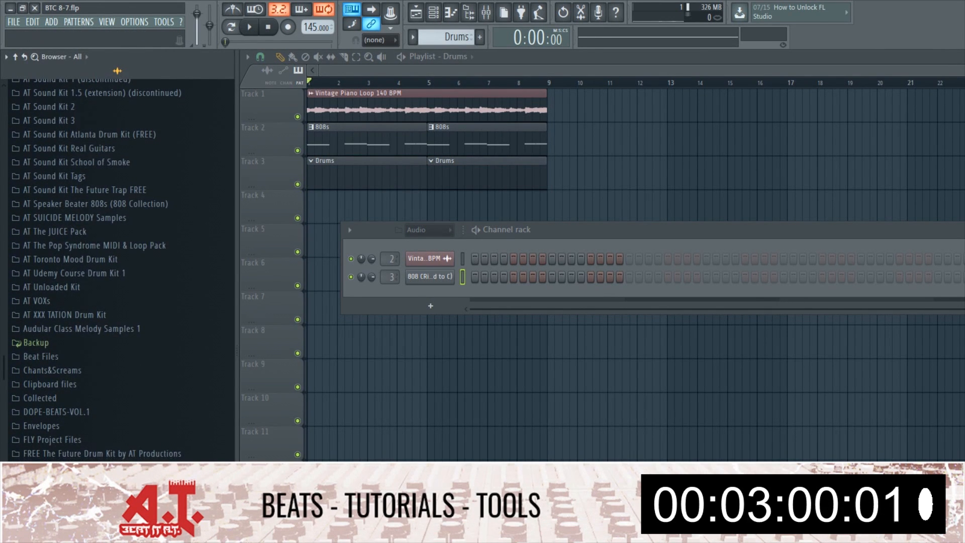
scroll(121, 270, "down", 6)
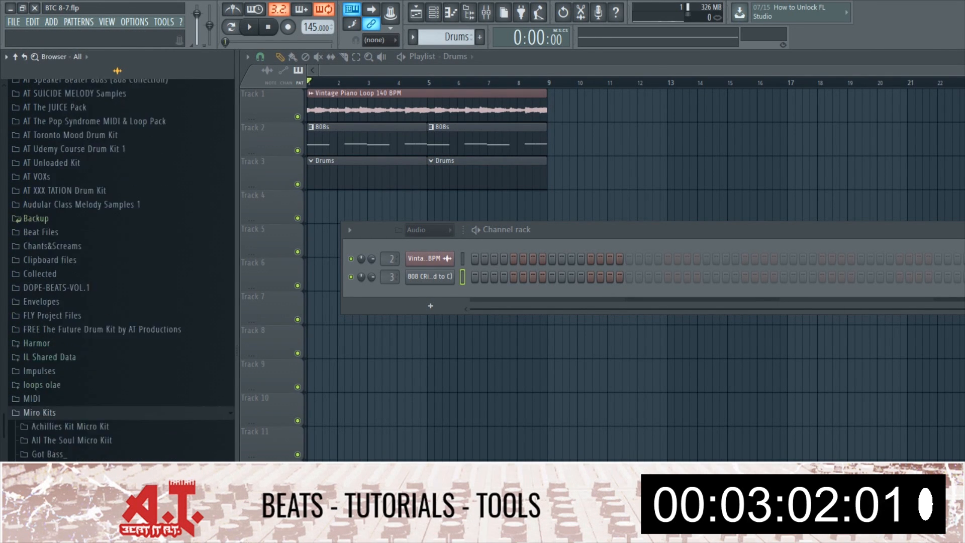
left_click(63, 468)
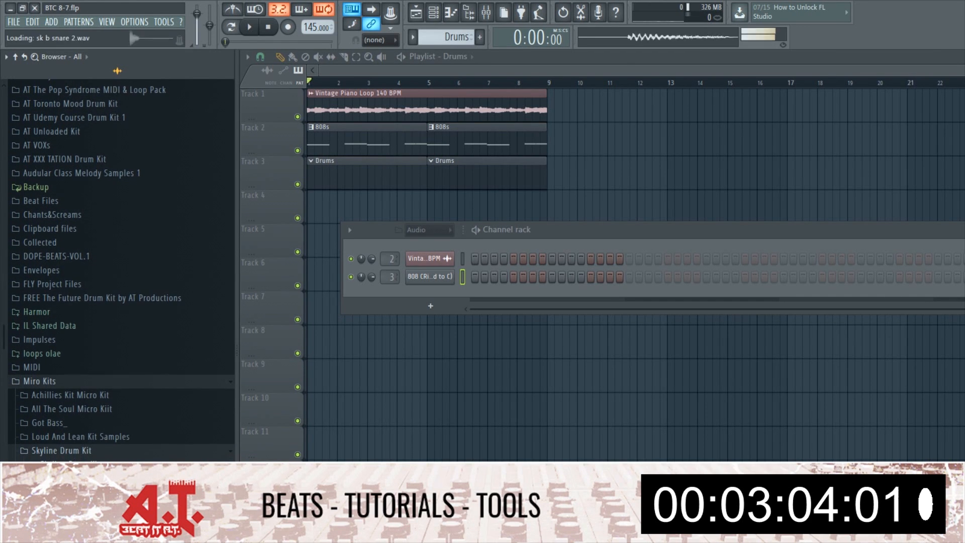
key("Down")
key("Down")
key("Down")
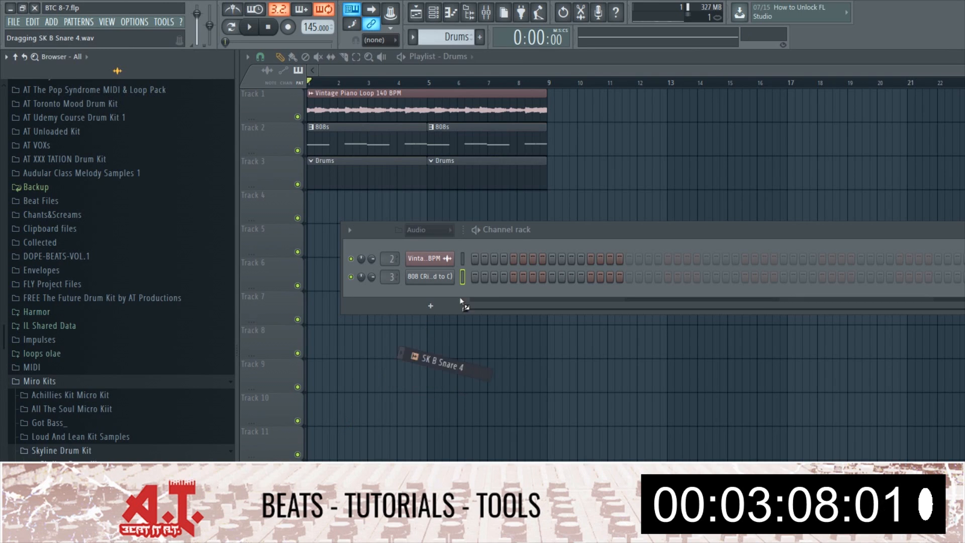
left_click_drag(460, 300, 512, 305)
Place SK B Snare 4 hits on the third beat of each bar, at steps 9, 25 and 41
left_click(561, 295)
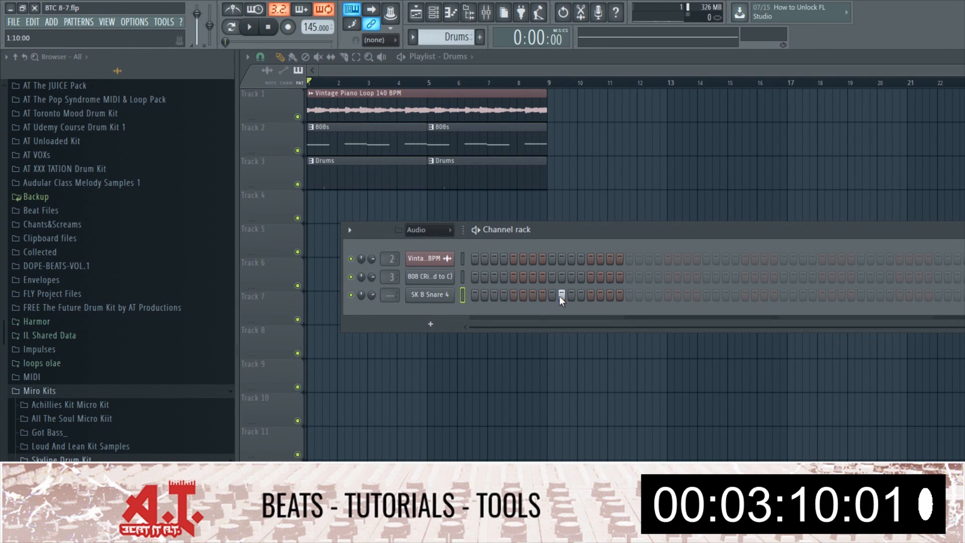
left_click(705, 297)
left_click(862, 296)
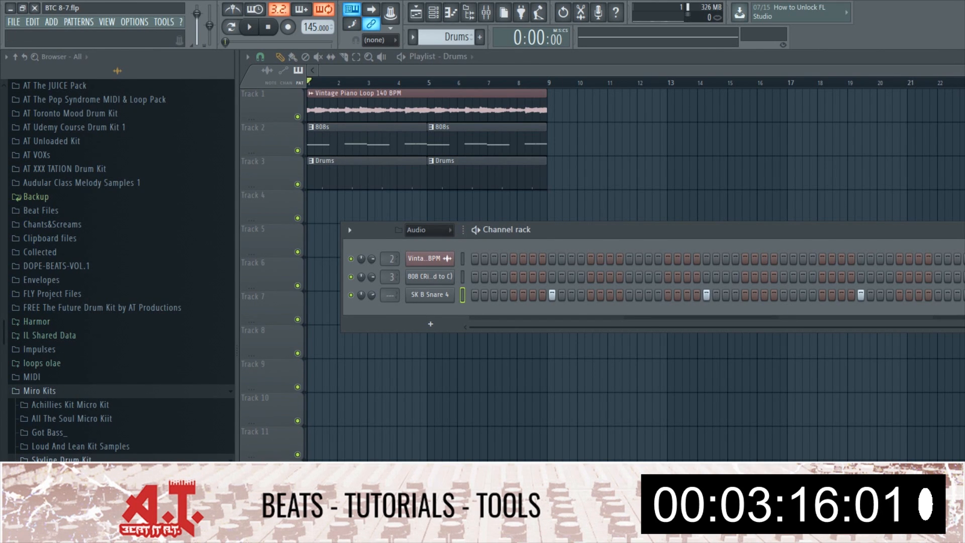
Add SK CL Hat 3, fill every second step with an extra hit at step 22, and play the beat
left_click_drag(433, 310, 433, 312)
right_click(433, 312)
left_click(561, 354)
key("space")
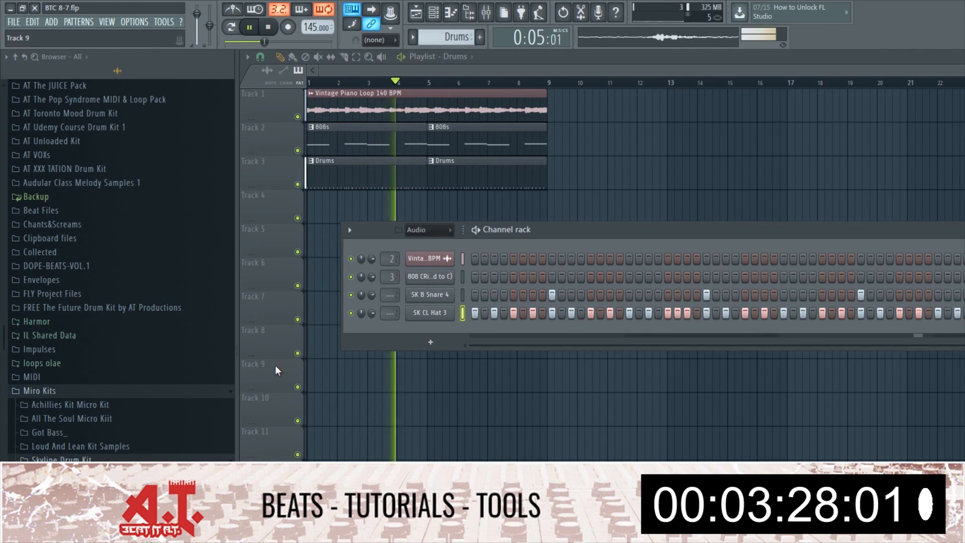
key("space")
Add SK Kick 4 to the channel rack and place kick hits on steps 1, 21 and 33
scroll(100, 452, "down", 1)
left_click_drag(70, 503, 430, 342)
left_click(475, 331)
left_click(667, 332)
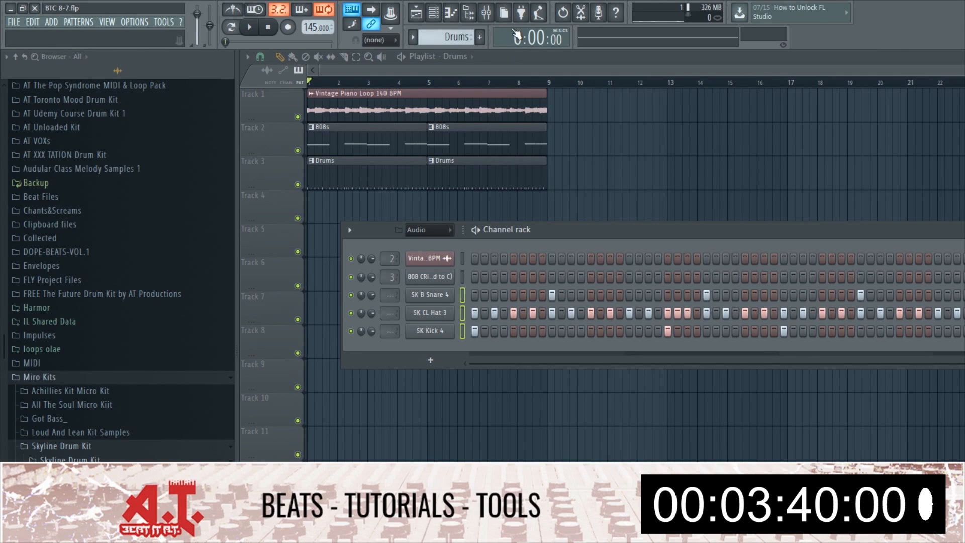
Route the snare, hat and kick channels to mixer tracks 4, 5 and 6 and play the beat with the mixer open
left_click(486, 15)
right_click(536, 225)
mouse_move(615, 191)
left_click(702, 201)
left_click(436, 340)
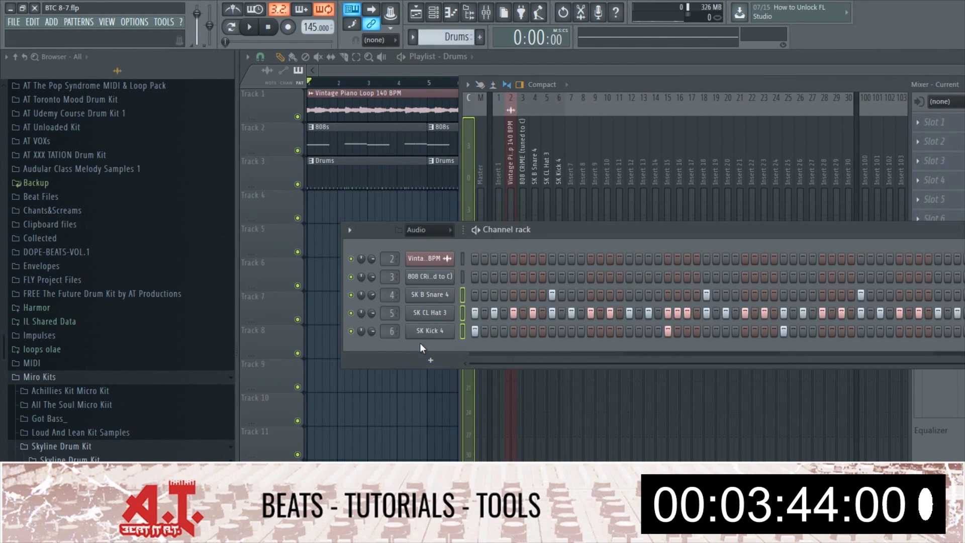
key("space")
key("F9")
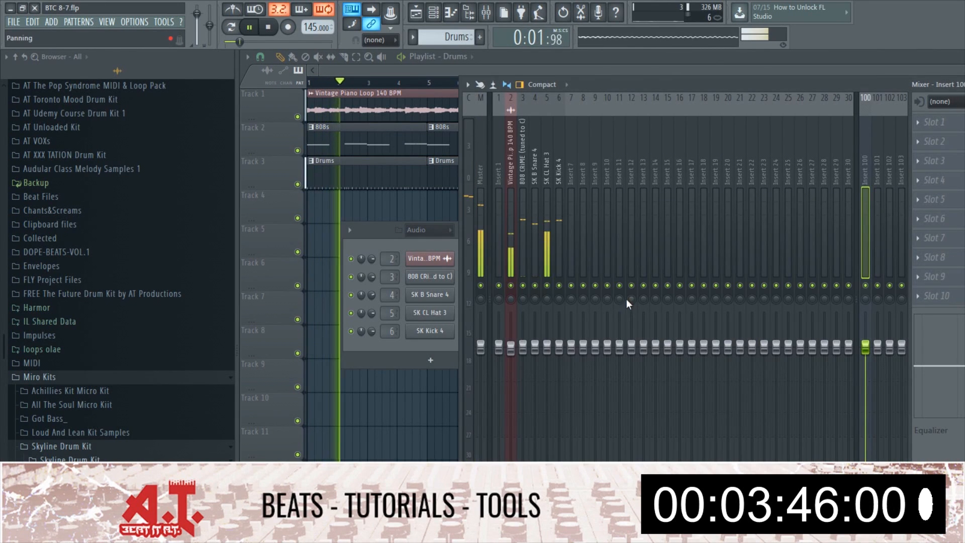
Add Fruity Parametric EQ 2 to the kick's mixer track, lowering band 1 and slightly boosting bands 2 and 3
left_click(548, 224)
left_click(561, 227)
left_click(935, 122)
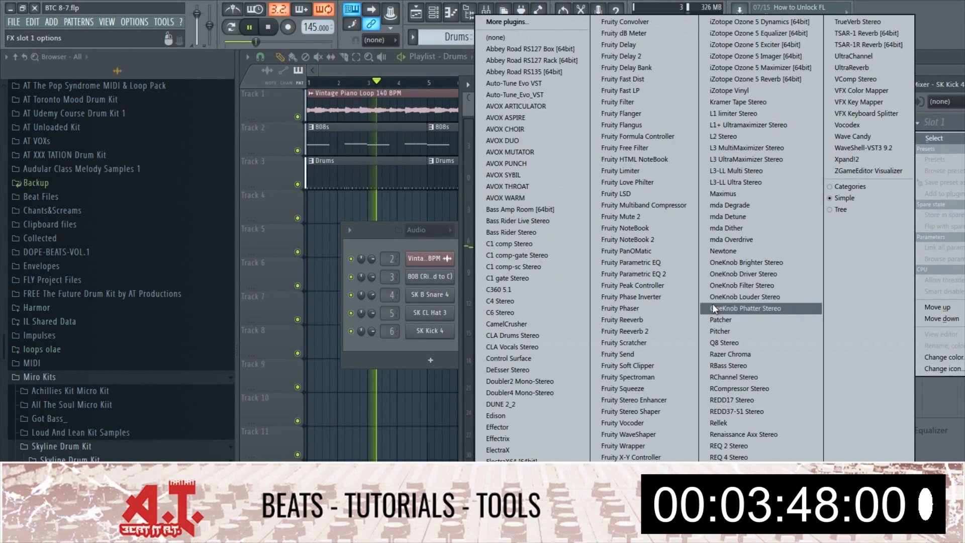
left_click(712, 304)
left_click_drag(556, 317, 492, 356)
left_click_drag(423, 304, 419, 297)
left_click_drag(396, 304, 391, 312)
key("space")
left_click_drag(449, 304, 449, 302)
Load Soundgoodizer in slot 4 of the kick's mixer track and lower the SK CL Hat 3 fader
left_click(935, 180)
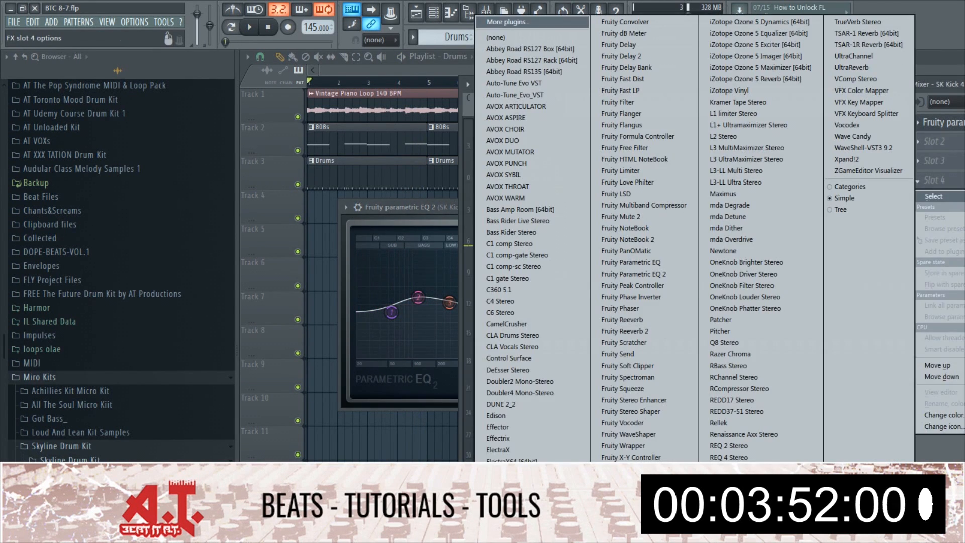
left_click(729, 526)
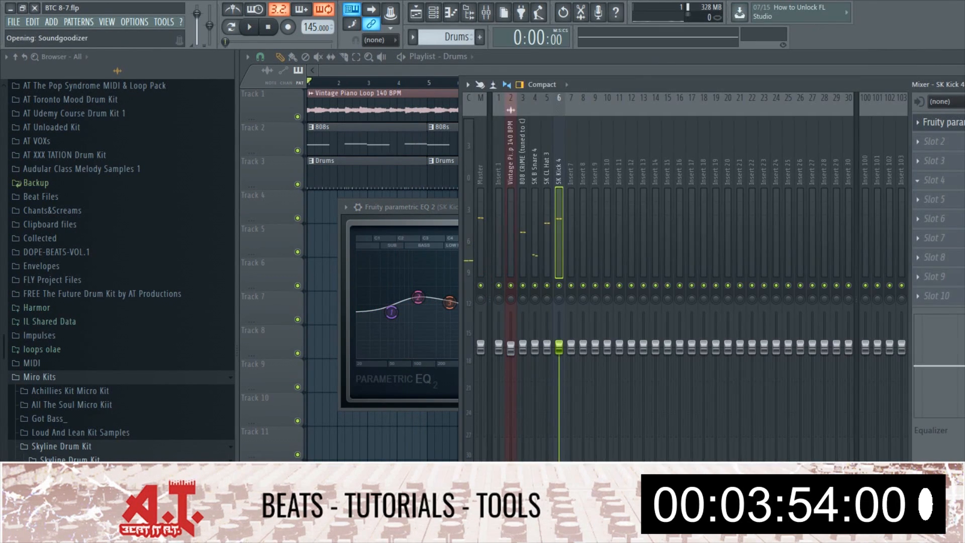
left_click(546, 196)
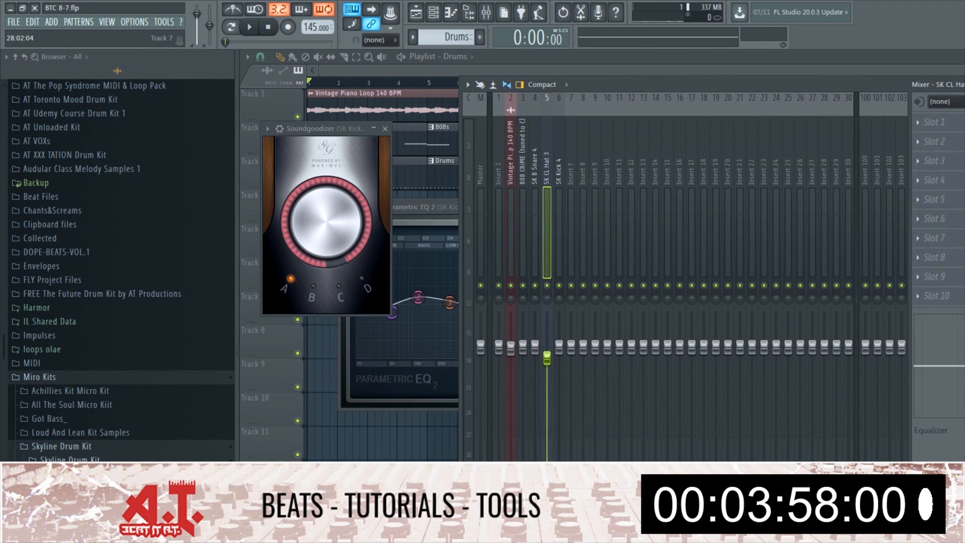
Add the SK CL Hat 4 sample to the channel rack and place a hit on step 7
key("F6")
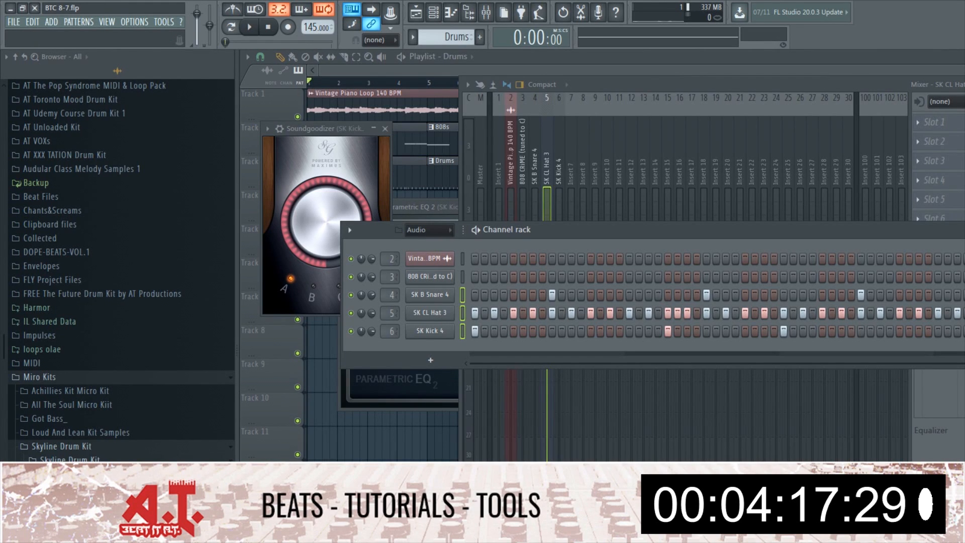
left_click(75, 502)
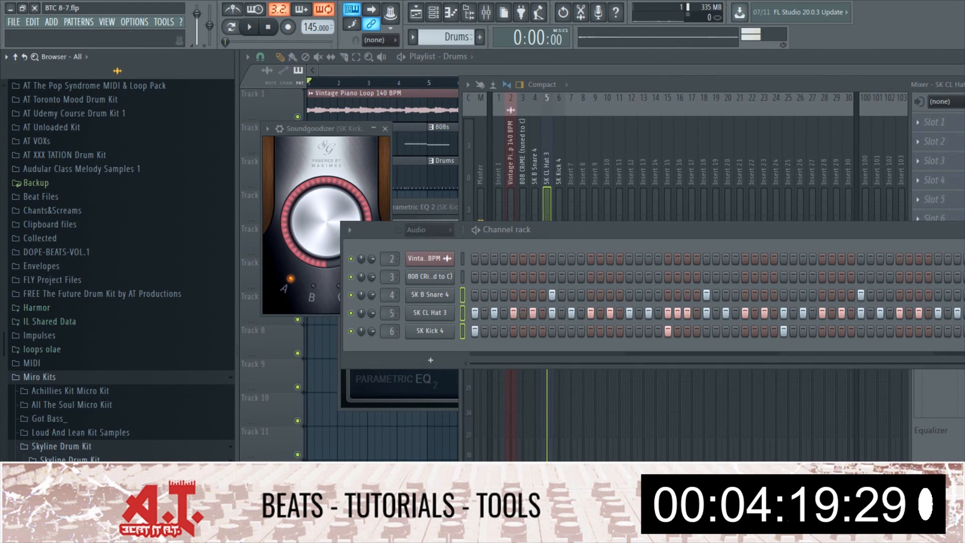
left_click(75, 512)
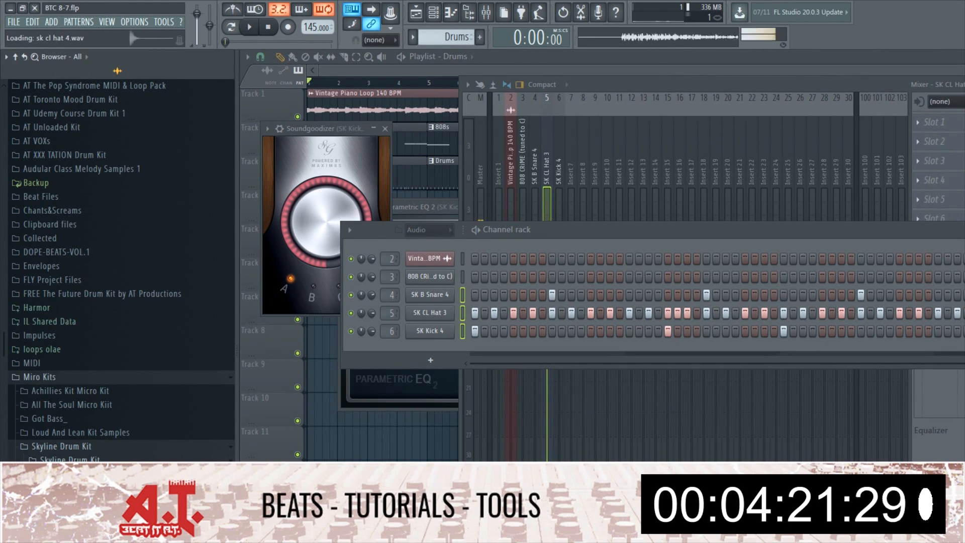
left_click_drag(75, 522, 478, 381)
left_click_drag(507, 347, 512, 346)
left_click(532, 349)
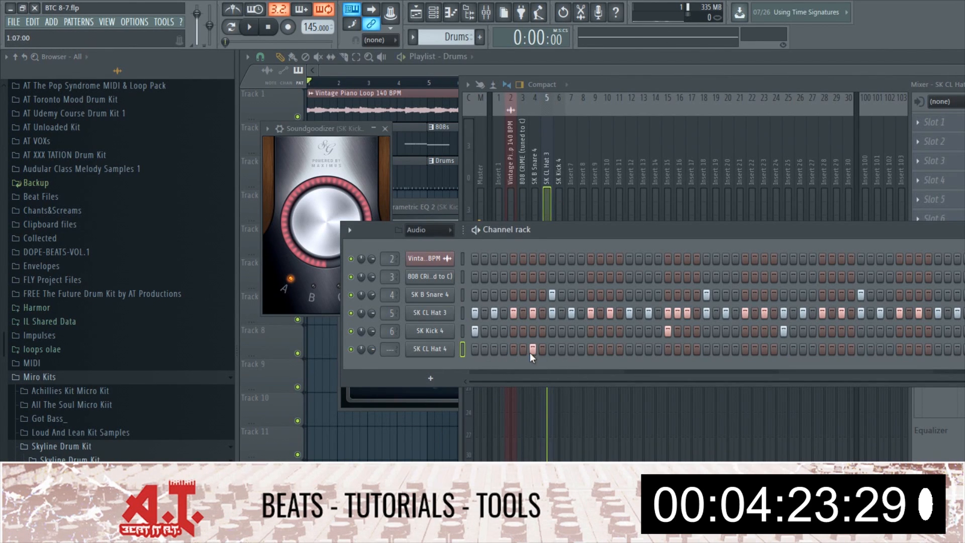
Play the beat and add SK CL Hat 4 hits on steps 39 and 43
key("space")
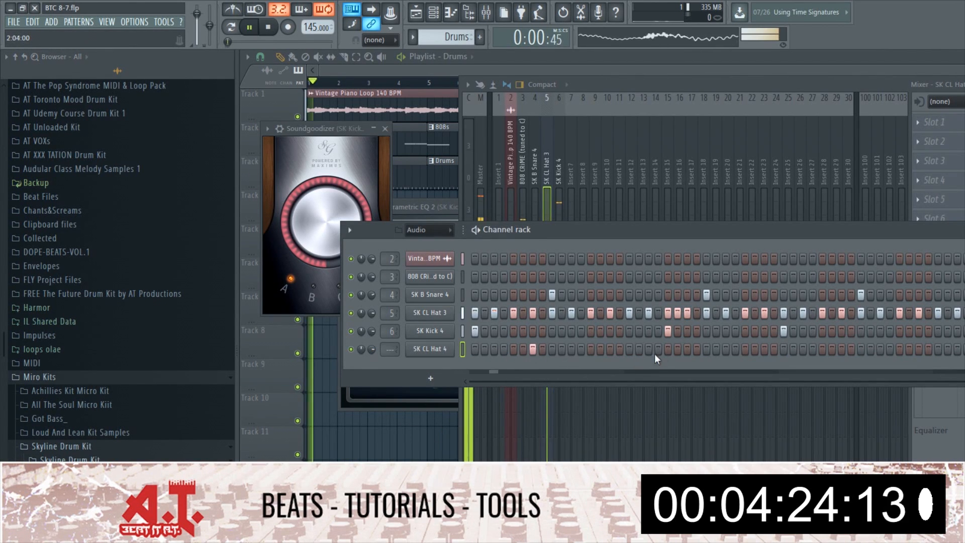
left_click(842, 348)
left_click(920, 349)
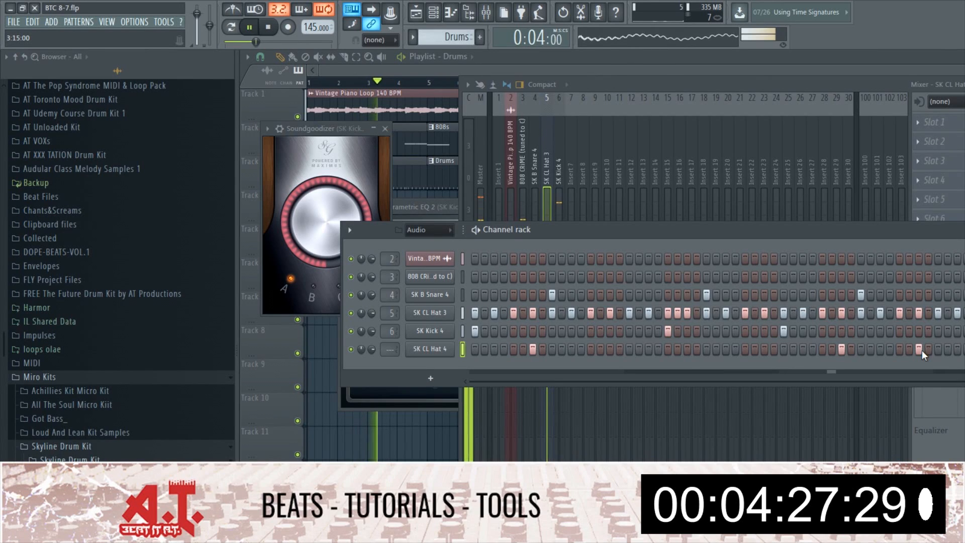
left_click(920, 349)
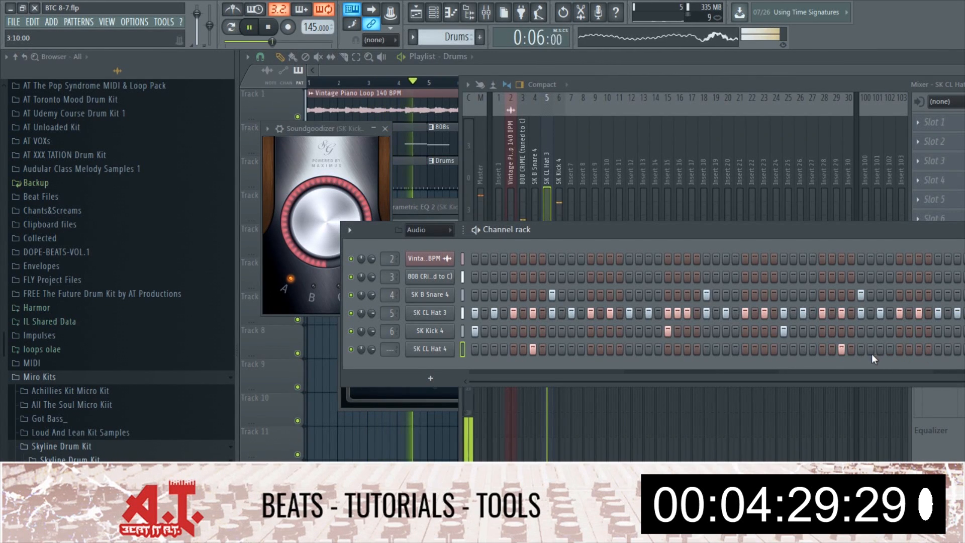
left_click(880, 349)
Route the SK CL Hat 4 channel to mixer track 7 and stop playback
left_click(441, 349)
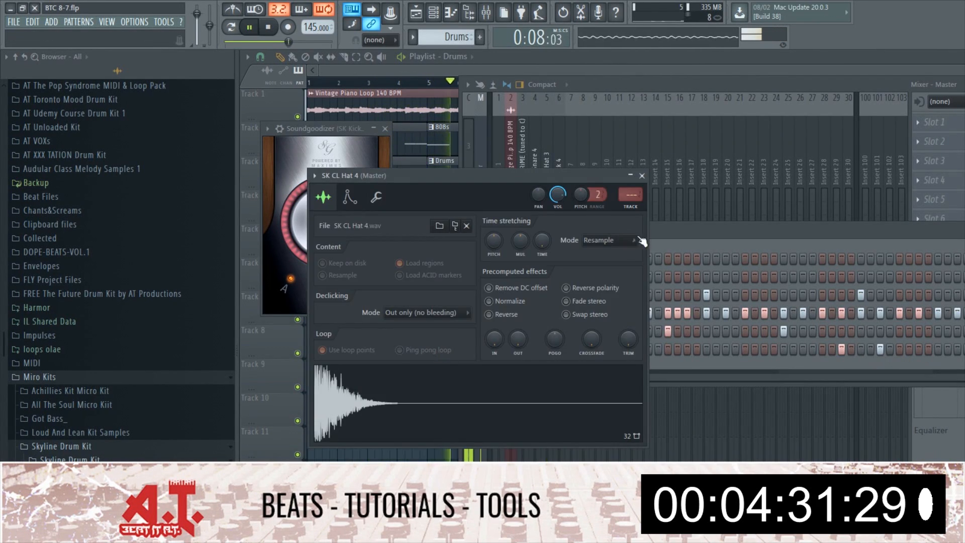
key("ctrl+l")
key("space")
Load Fruity Limiter in slot 10 of the Master track with its default settings and play the beat
left_click(481, 227)
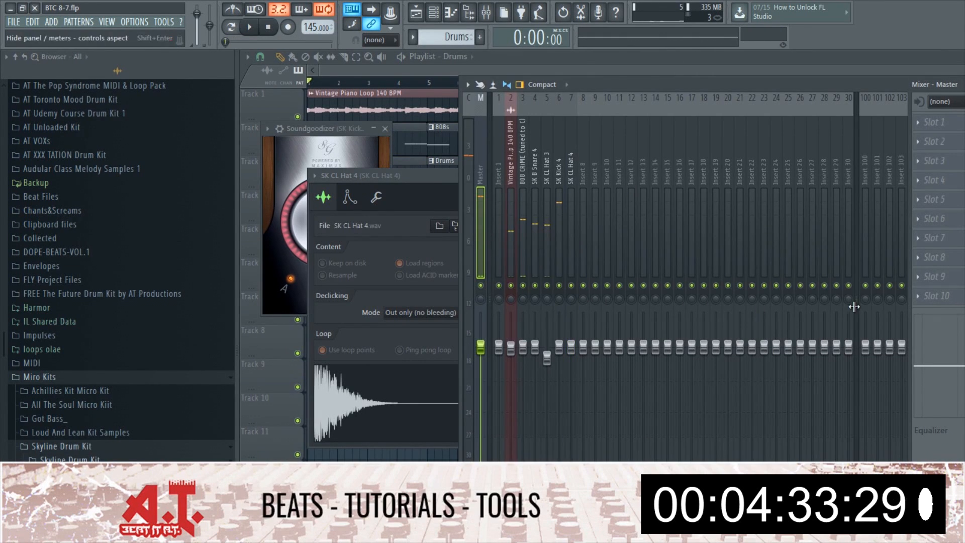
left_click(936, 296)
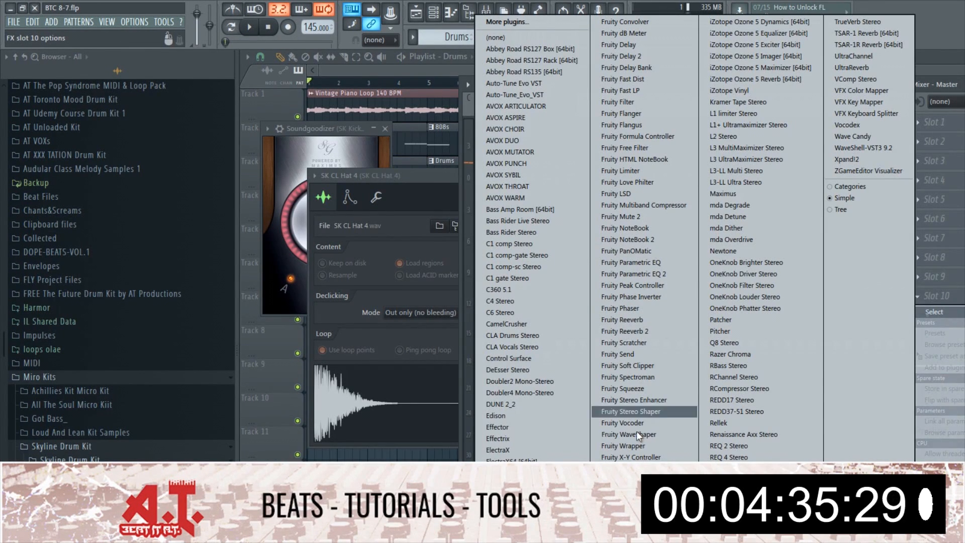
left_click(639, 170)
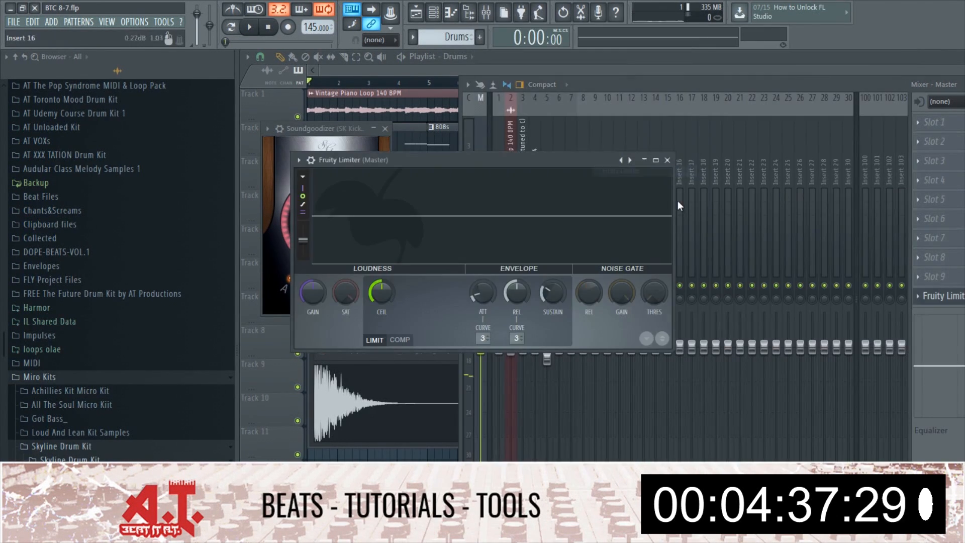
left_click(668, 161)
key("space")
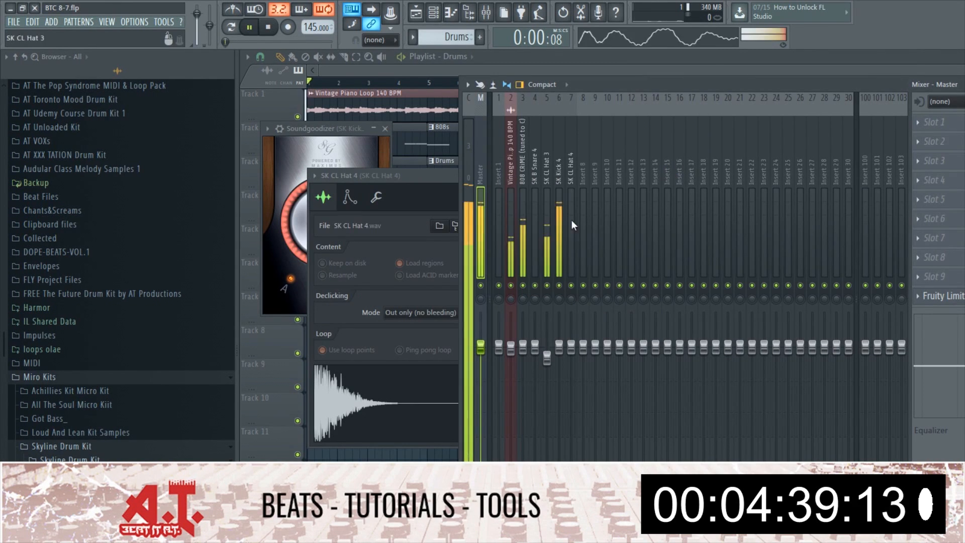
Lower the Vintage Piano Loop fader and bring the 808 fader down slightly in the mixer
left_click(534, 231)
left_click(523, 233)
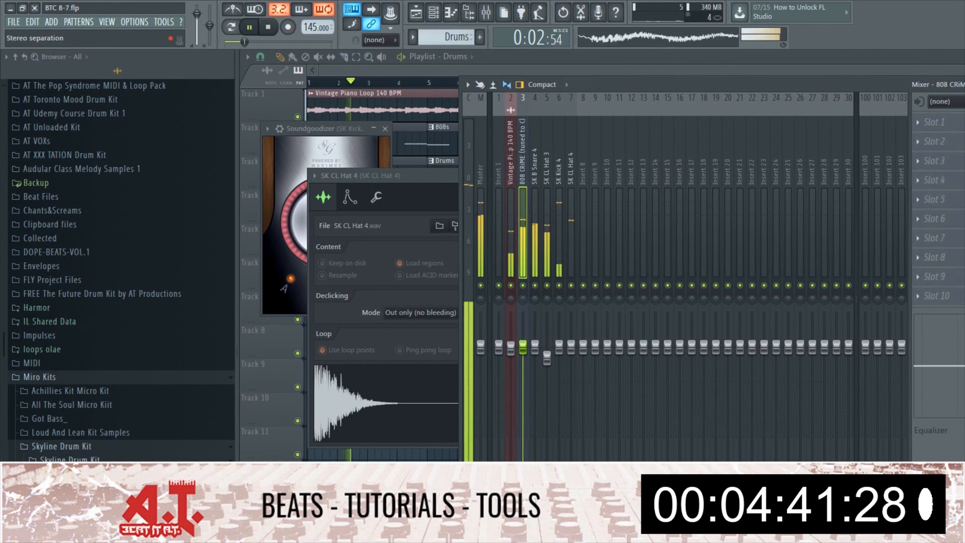
left_click_drag(511, 346, 517, 356)
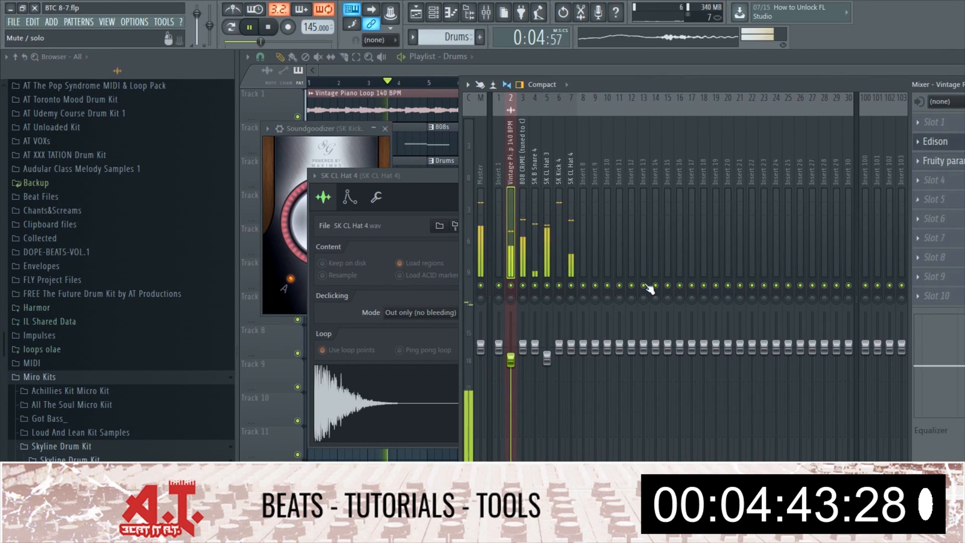
left_click(523, 355)
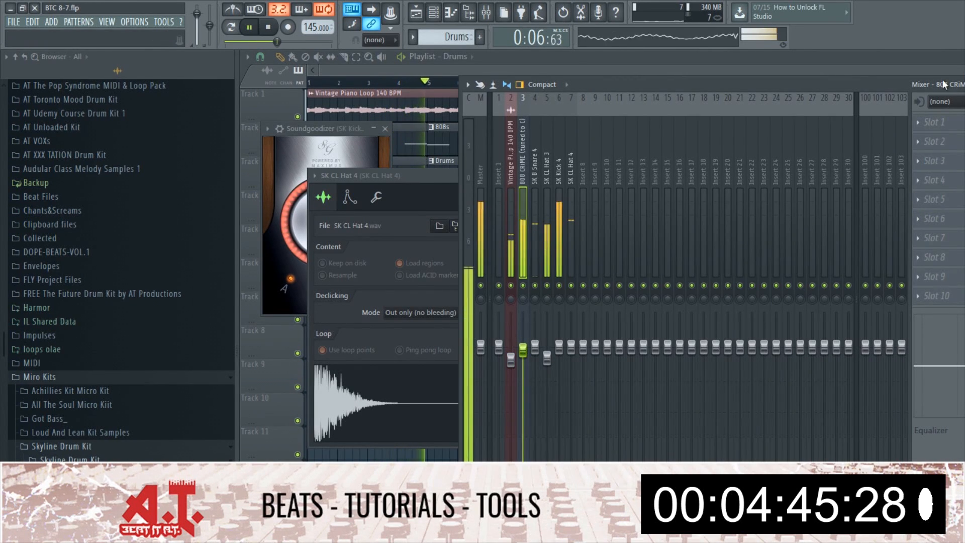
Add Fruity Parametric EQ 2 to the 808 track, cutting the highs with band 7 and slightly boosting band 2
left_click(928, 122)
mouse_move(934, 138)
left_click(629, 274)
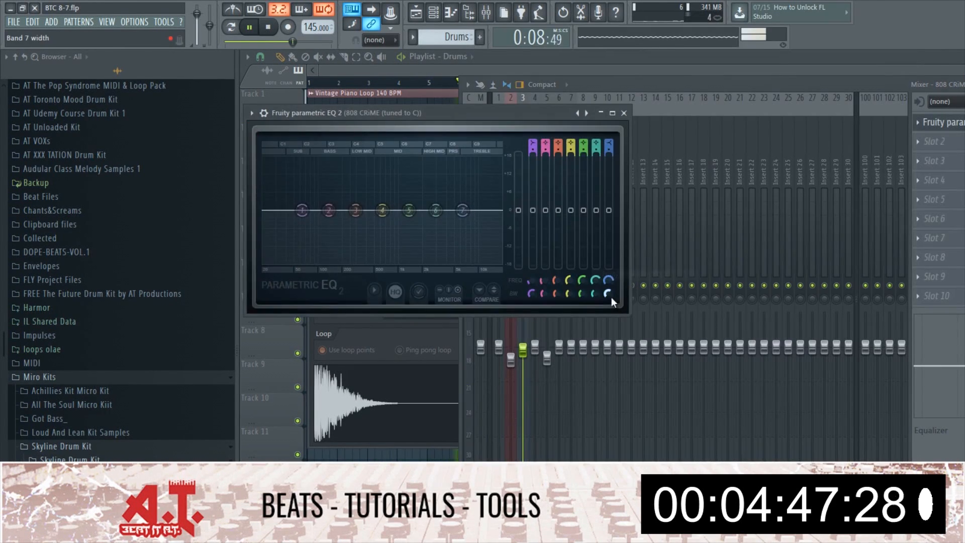
left_click_drag(463, 210, 446, 262)
left_click_drag(328, 210, 326, 203)
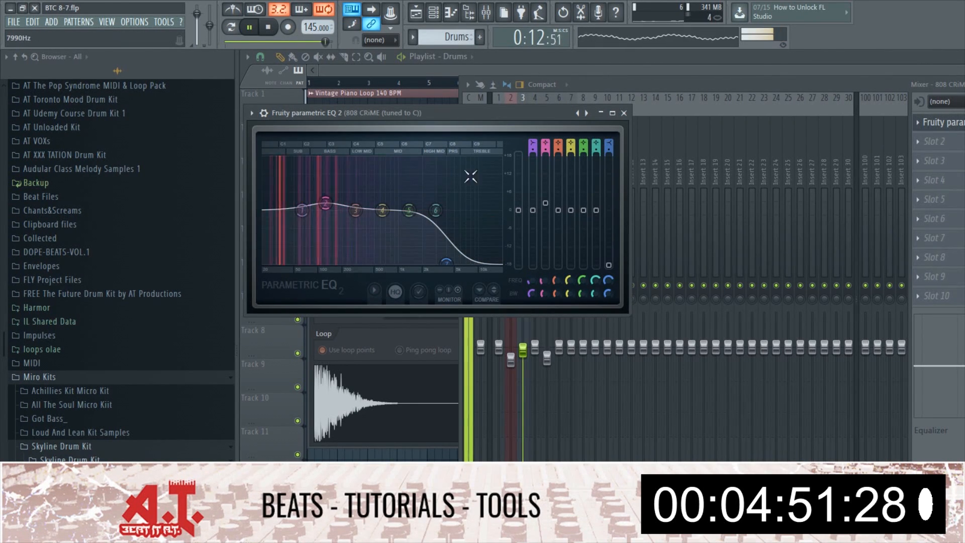
Select all playlist clips in bars 1–8, duplicate them to bars 9–16, and stop playback
right_click(398, 511)
key("ctrl+a")
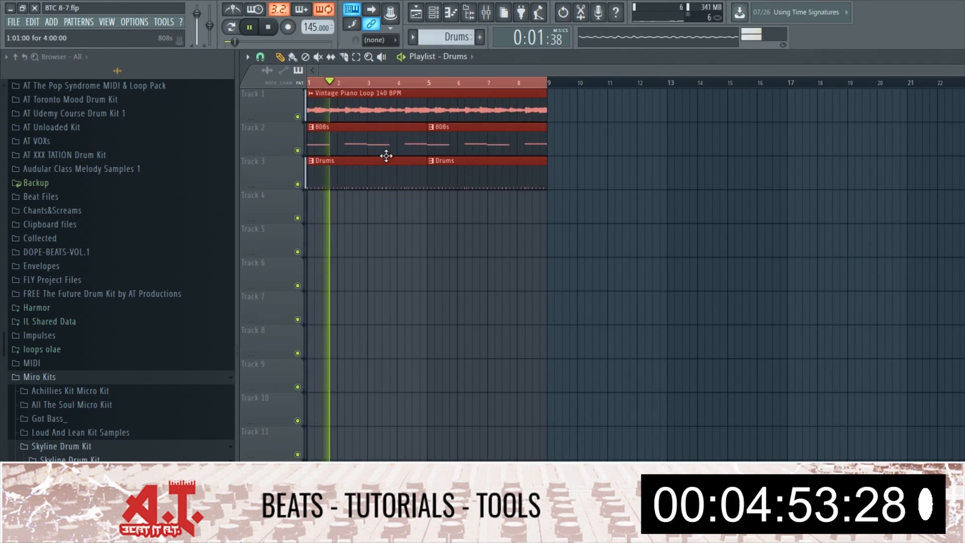
key("ctrl+b")
key("space")
Delete the 808s and Drums clips from bars 1–8, leaving only the piano loop there
right_click(476, 176)
right_click(402, 173)
right_click(402, 146)
right_click(475, 144)
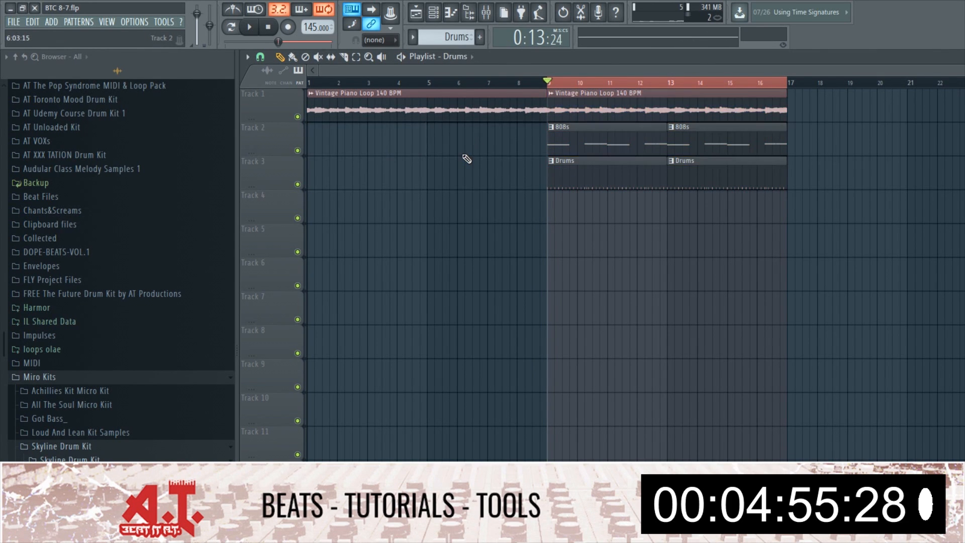
Select the piano, 808s and Drums clips in bars 9–16 and duplicate them to bars 17–24
key("ctrl+a")
key("ctrl+d")
left_click_drag(571, 88, 840, 246)
key("ctrl+b")
scroll(691, 295, "down", 3)
Create a new pattern named MORE and place it on Track 4 at bars 17 and 21
left_click(480, 38)
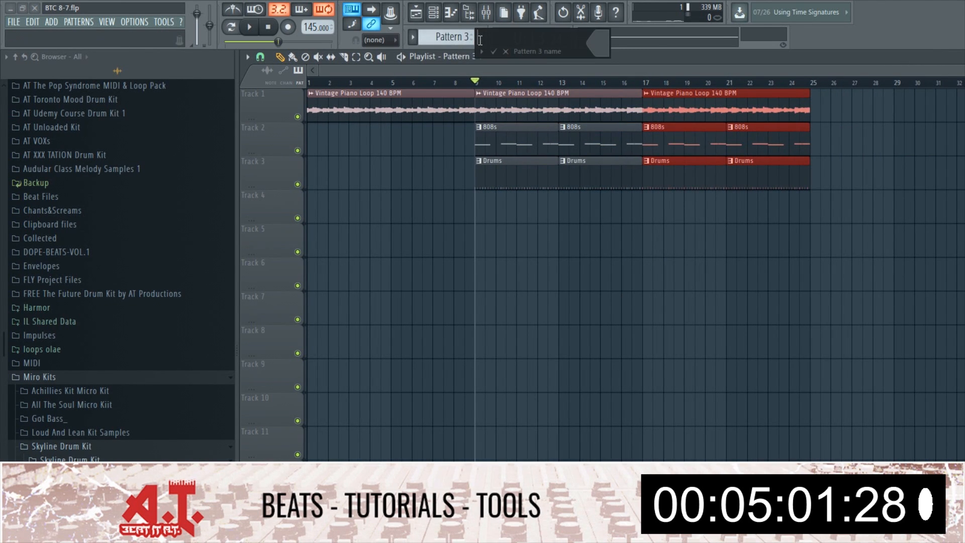
type("MORE")
key("Return")
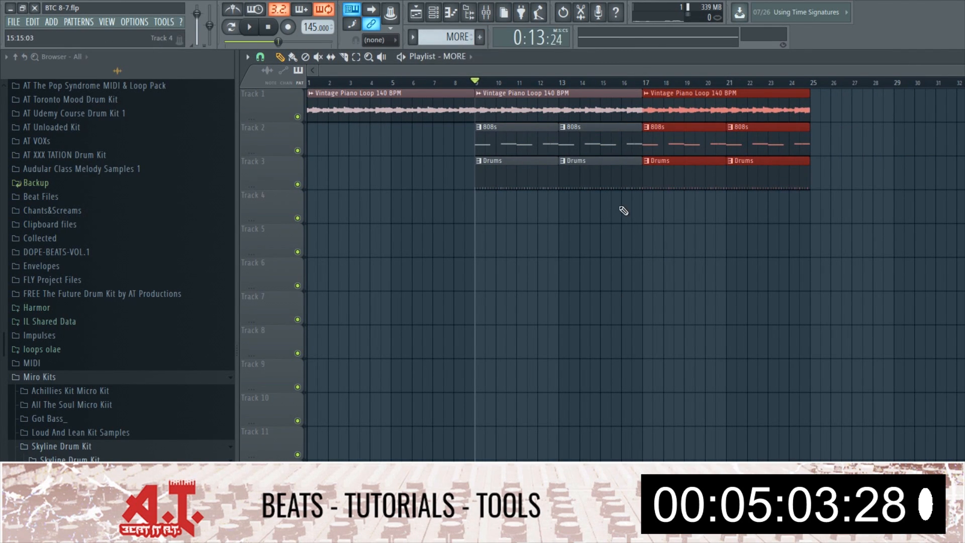
left_click(645, 204)
left_click_drag(663, 207, 810, 206)
Loop bars 17–20, add SK Perc 7 to the channel rack with hits on steps 5 and 37, and play it
left_click_drag(643, 80, 731, 102)
key("F6")
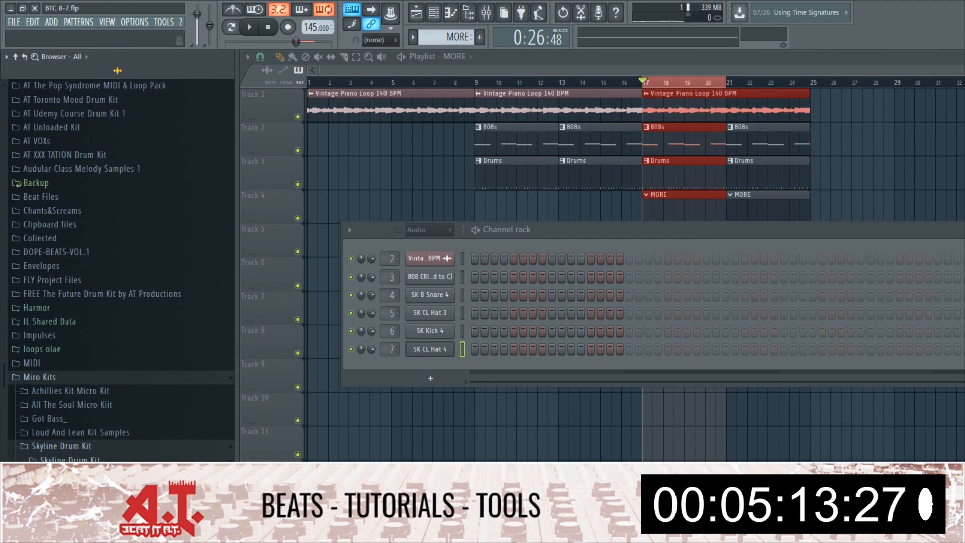
scroll(121, 282, "down", 4)
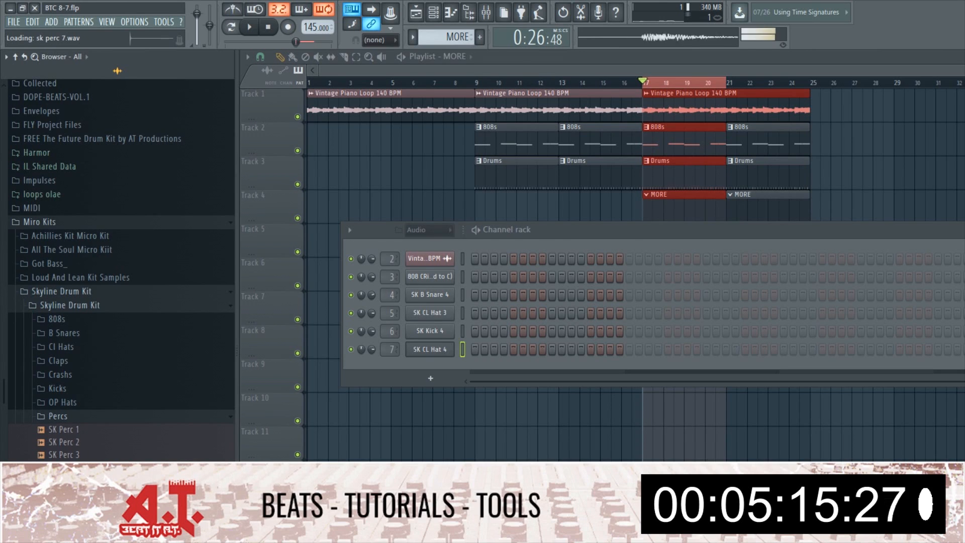
left_click_drag(420, 418, 502, 360)
key("space")
left_click(513, 367)
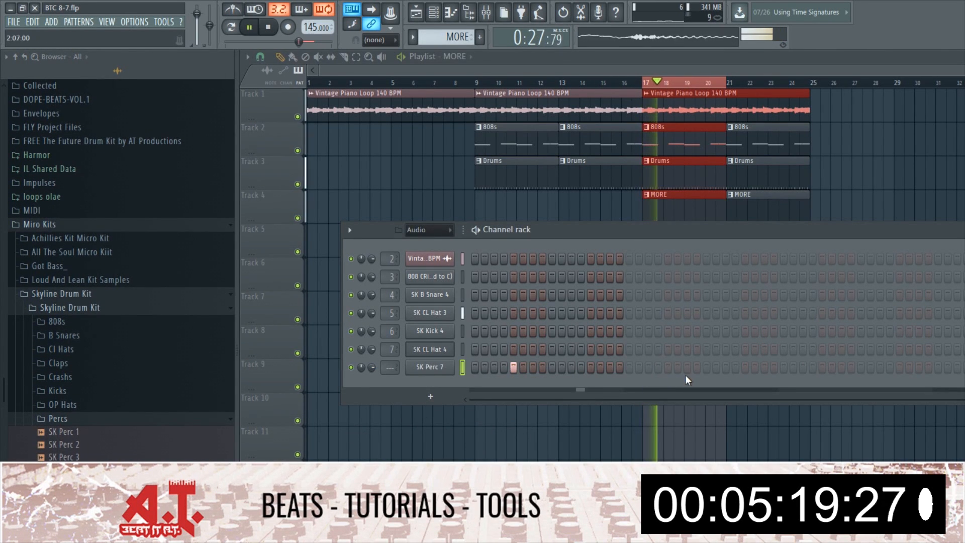
key("space")
left_click(823, 367)
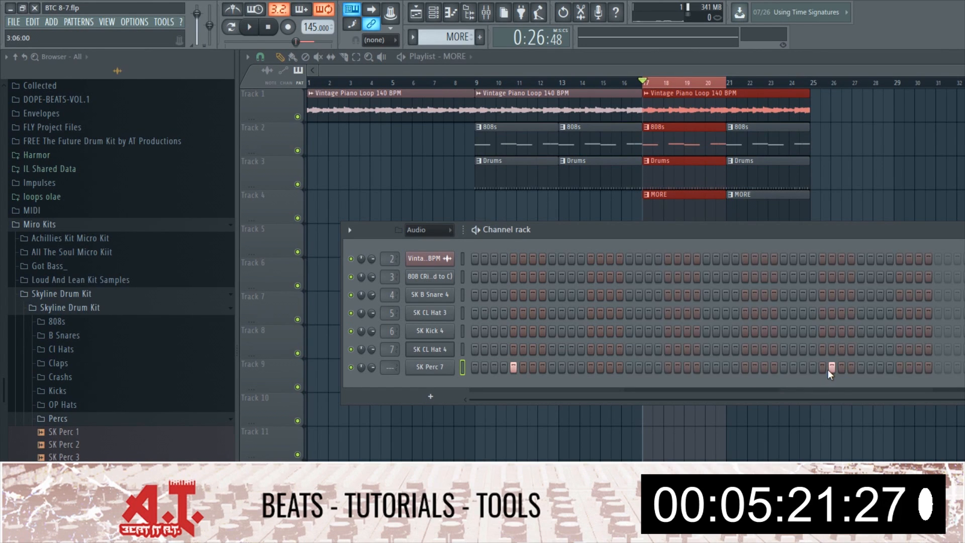
key("space")
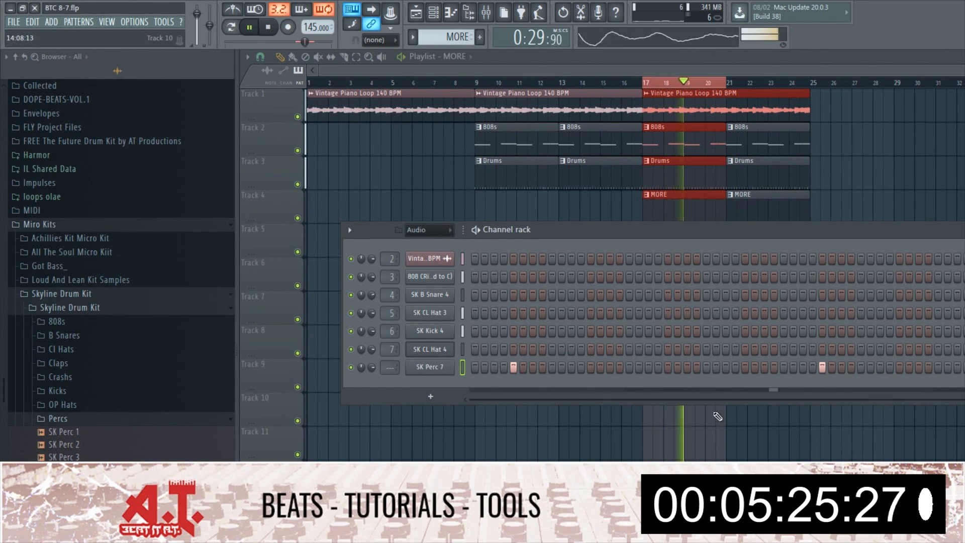
Route SK Perc 7 to mixer track 8 and lower its fader to about -2.0 dB
left_click(430, 367)
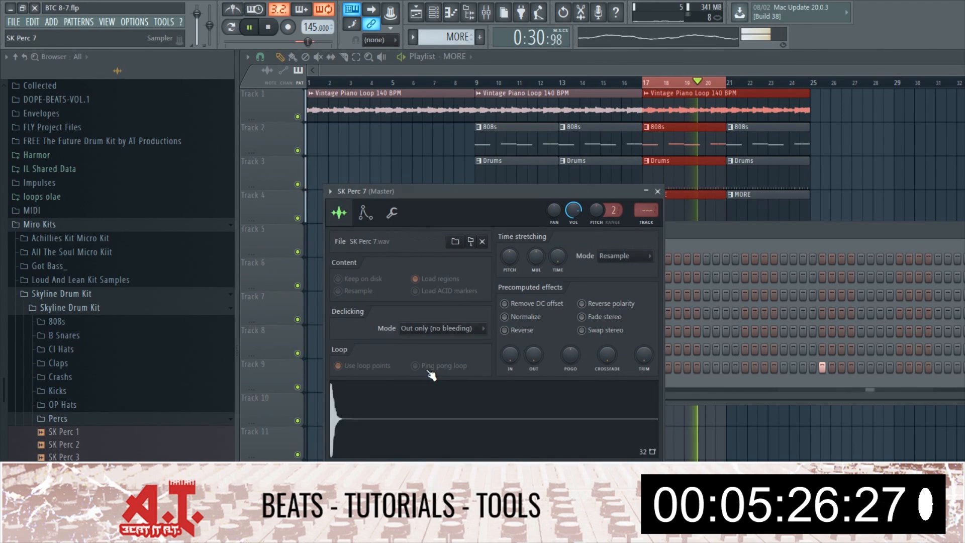
left_click(646, 225)
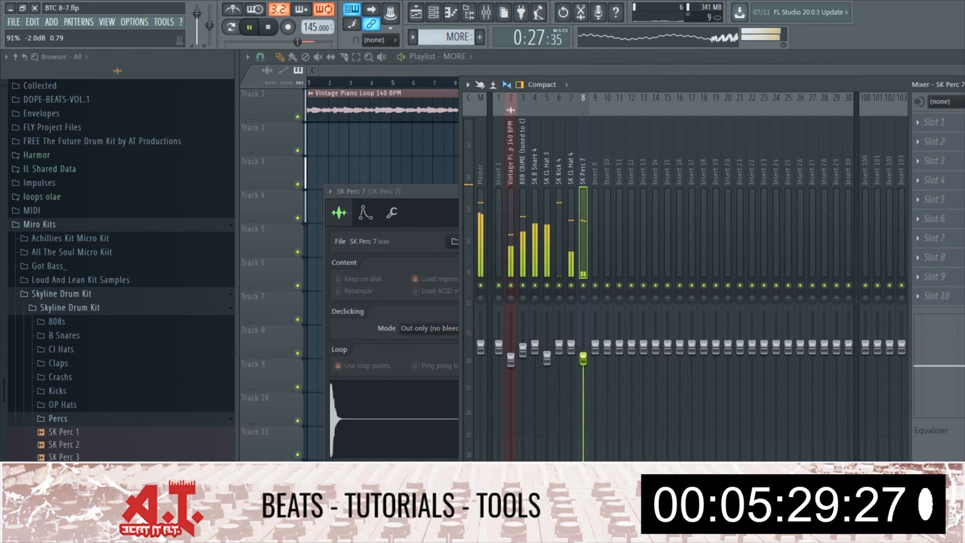
Add Fruity Parametric EQ 2 to SK Perc 7 with band 1 as a high pass near 200 Hz, fine-tuning bands 4 to 7
left_click(945, 123)
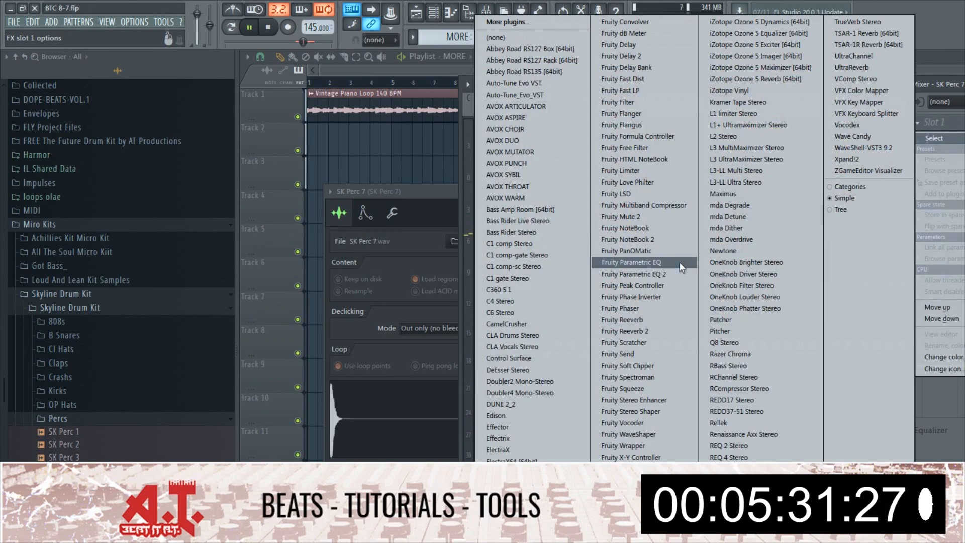
left_click(673, 273)
left_click_drag(564, 178, 564, 189)
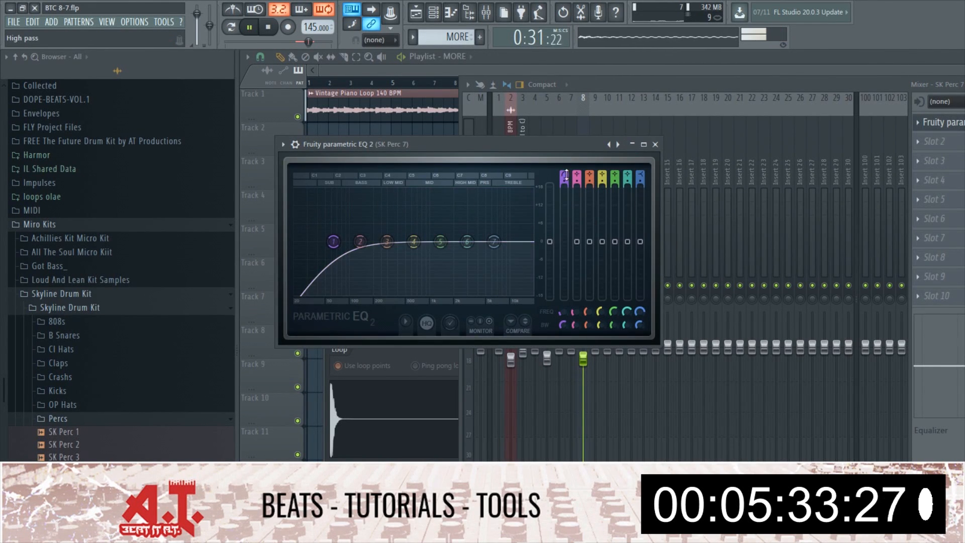
left_click_drag(333, 242, 377, 242)
left_click_drag(441, 243, 495, 241)
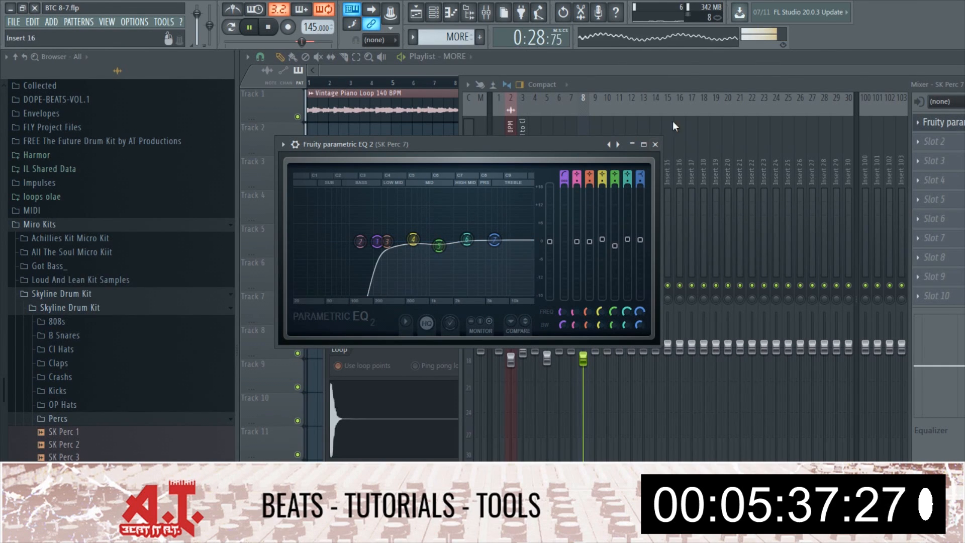
Add SK Ride 1 from the Rides folder to the channel rack with hits on steps 13, 29 and 45
left_click(656, 137)
key("F6")
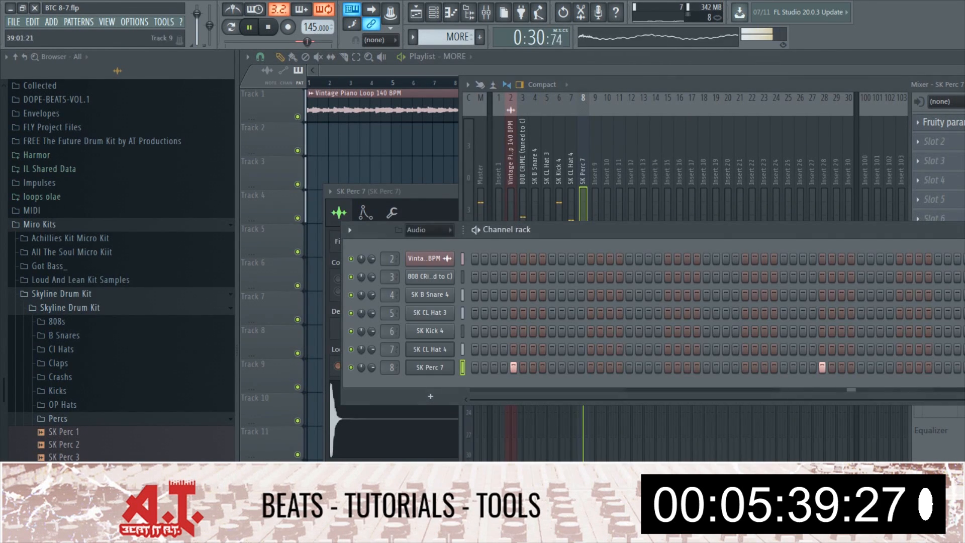
key("Down")
key("Down")
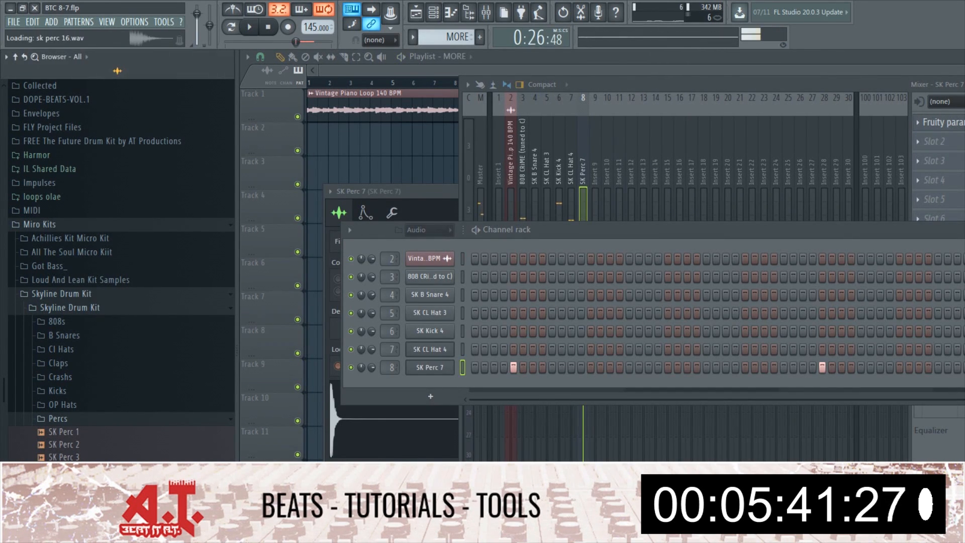
left_click(77, 415)
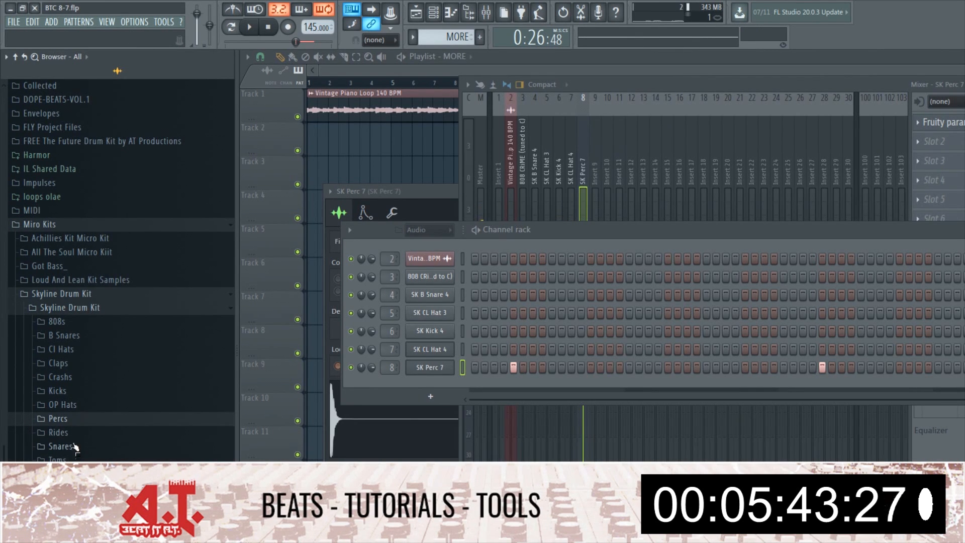
left_click(81, 434)
left_click(84, 433)
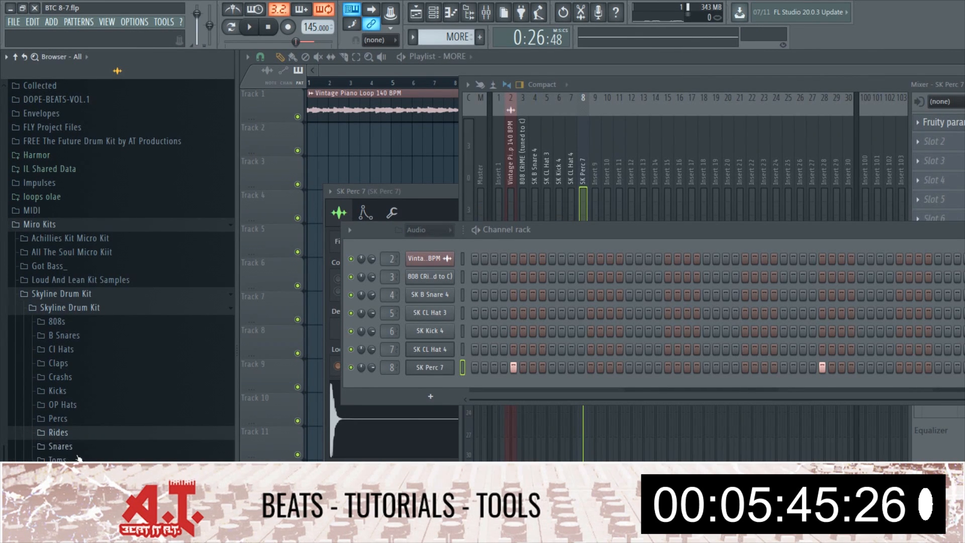
left_click(78, 434)
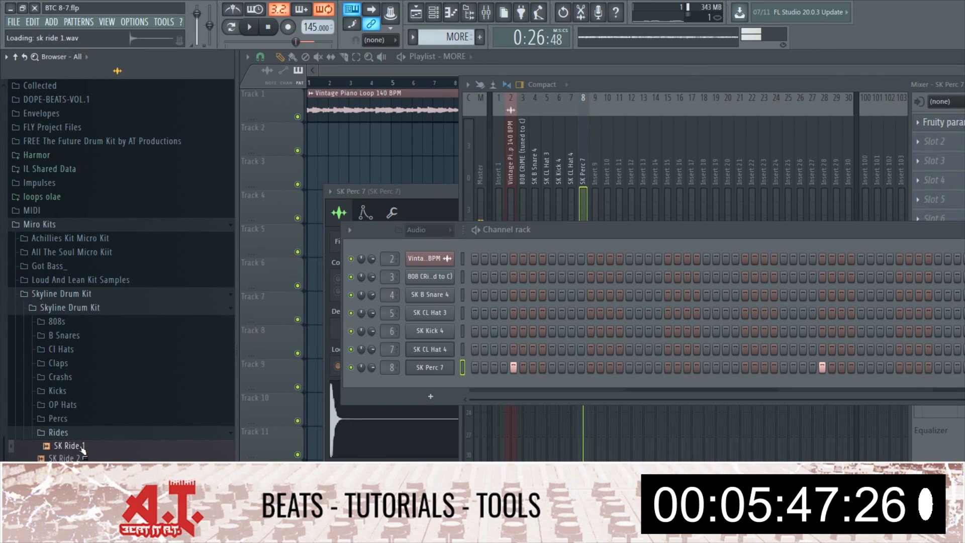
left_click_drag(480, 385, 483, 385)
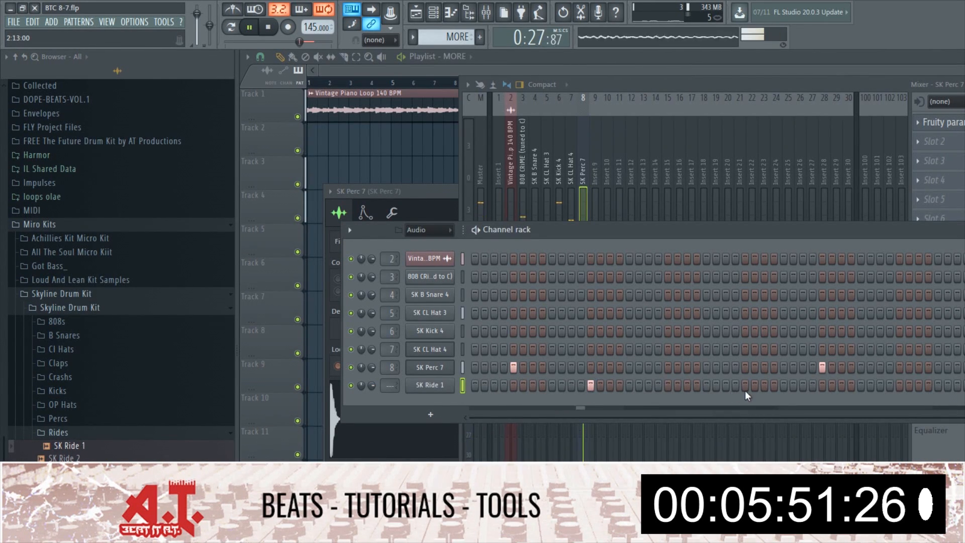
left_click(898, 385)
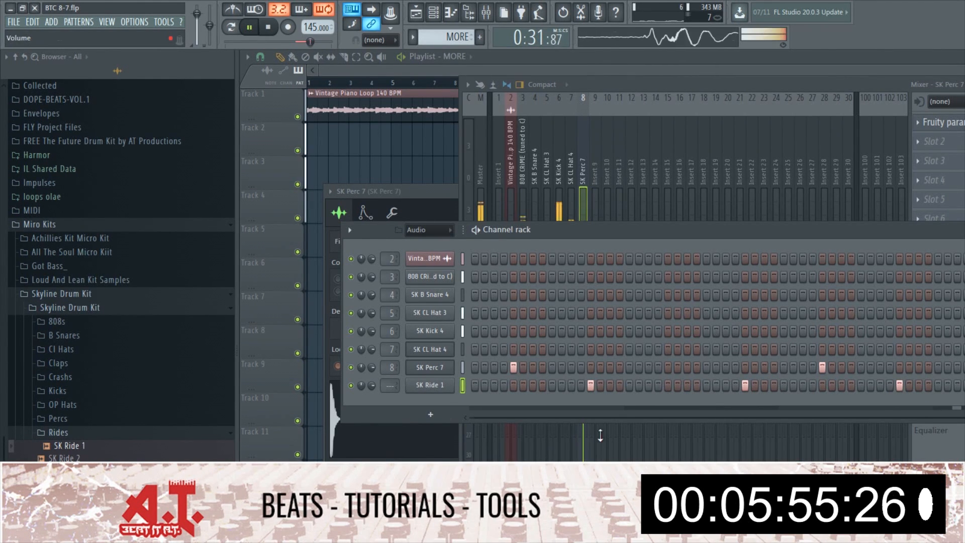
Route SK Ride 1 to mixer track 9 and lower its fader slightly
left_click(439, 385)
key("ctrl+l")
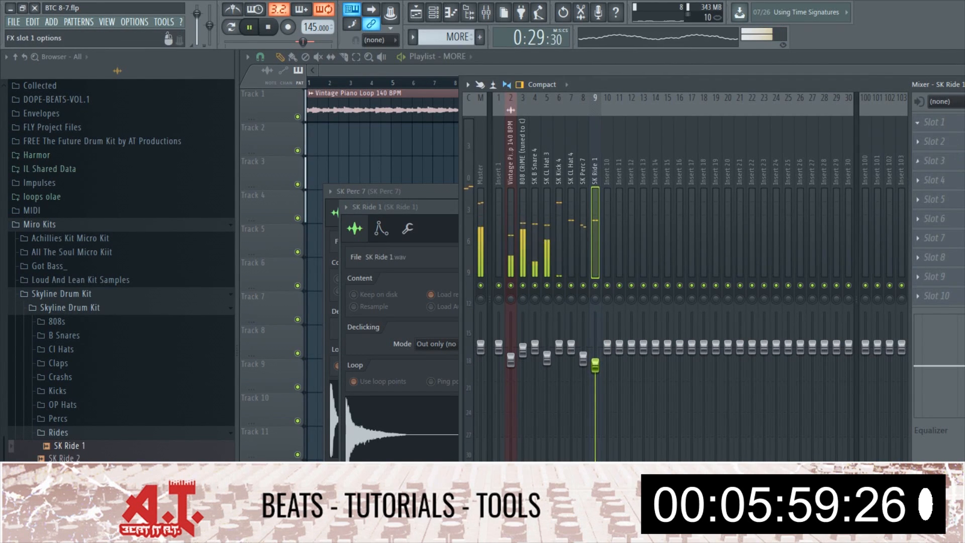
Add Fruity Parametric EQ 2 to SK Ride 1 with band 1 as a high pass near 594 Hz, adjusting bands 3, 6 and 7
left_click(934, 122)
left_click(637, 278)
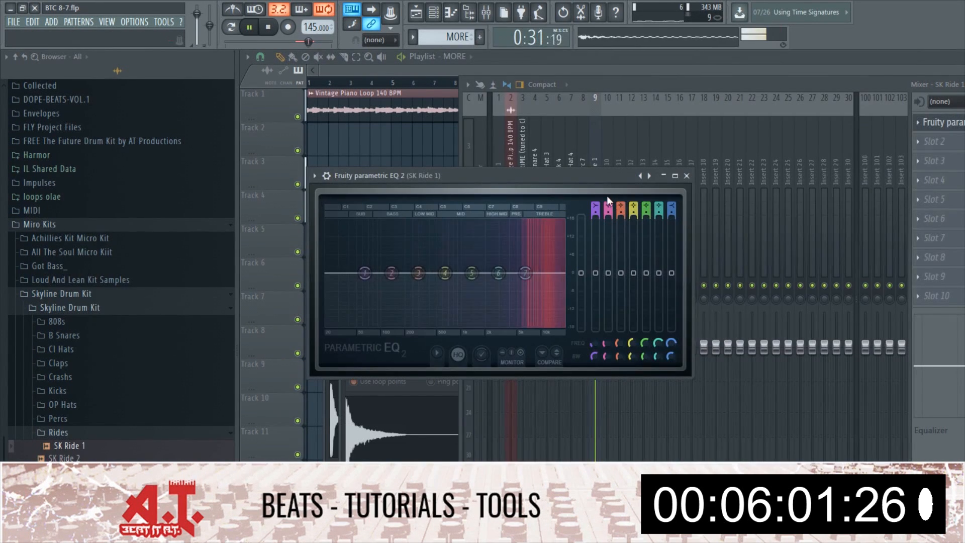
left_click(595, 207)
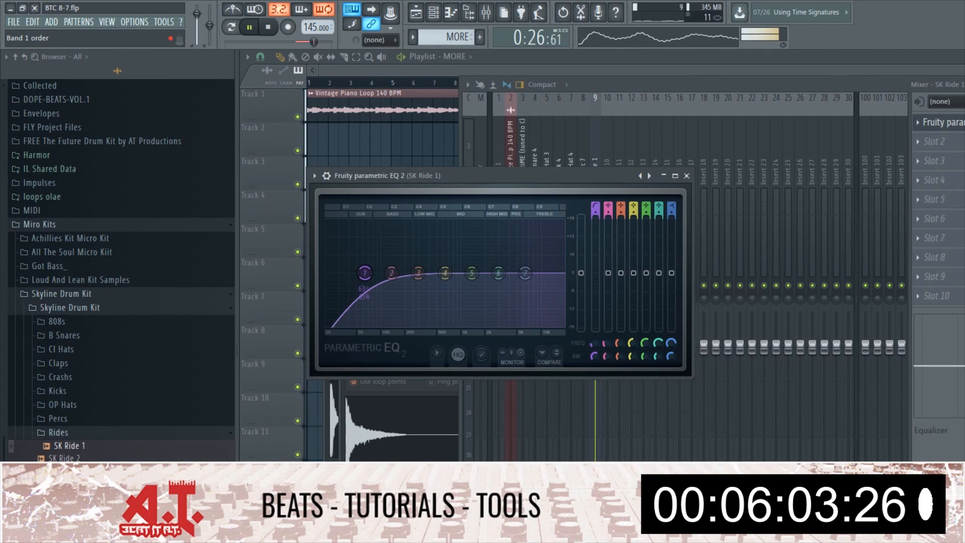
left_click_drag(365, 273, 465, 278)
left_click_drag(525, 273, 527, 269)
left_click_drag(498, 273, 499, 279)
left_click_drag(418, 273, 437, 265)
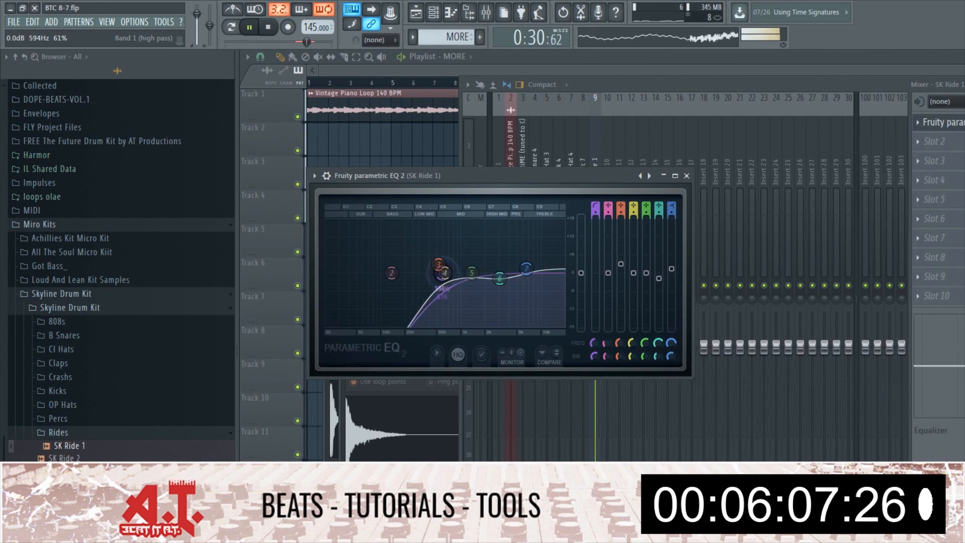
left_click(687, 175)
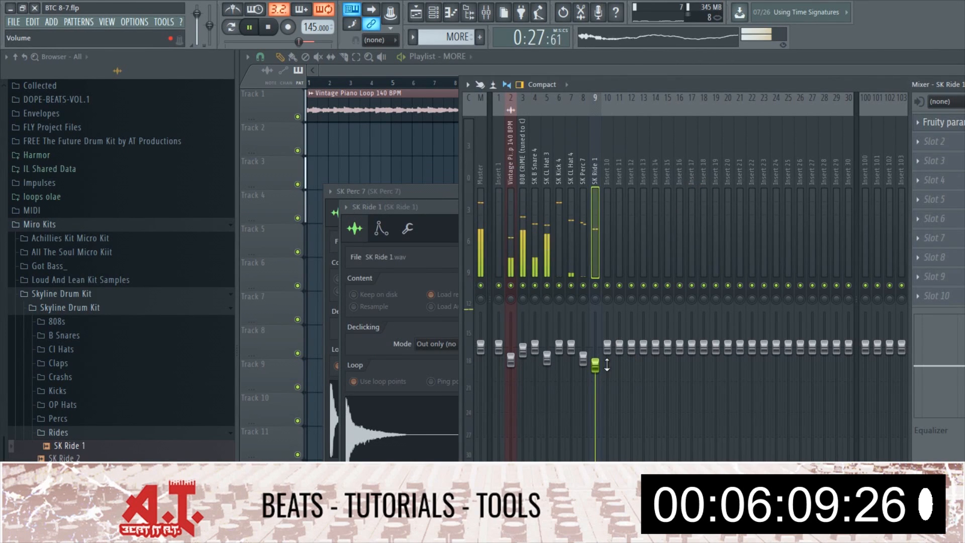
Add Fruity Reeverb 2 to SK Ride 1 in effect slot 3, and return to the playlist with playback stopped
left_click(934, 160)
left_click(635, 330)
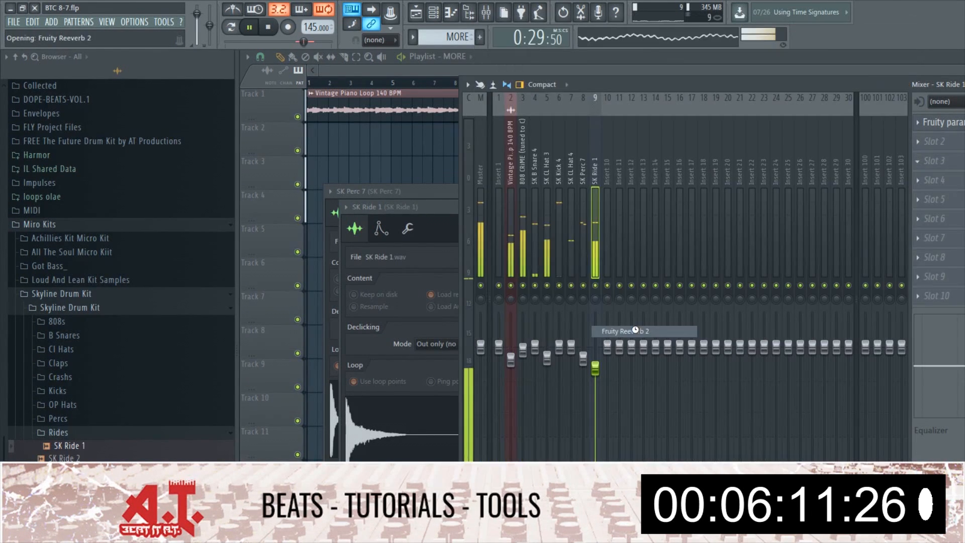
left_click(626, 208)
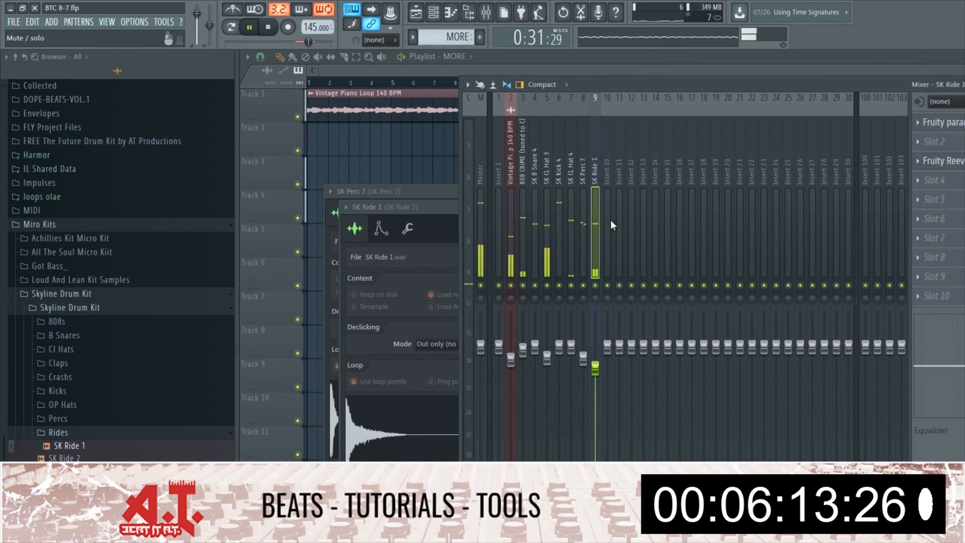
key("F6")
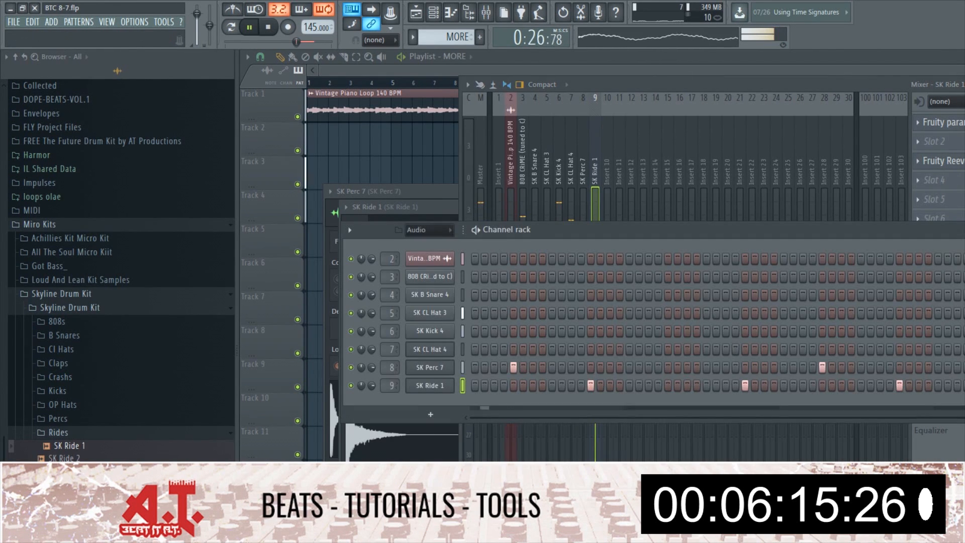
key("F12")
key("space")
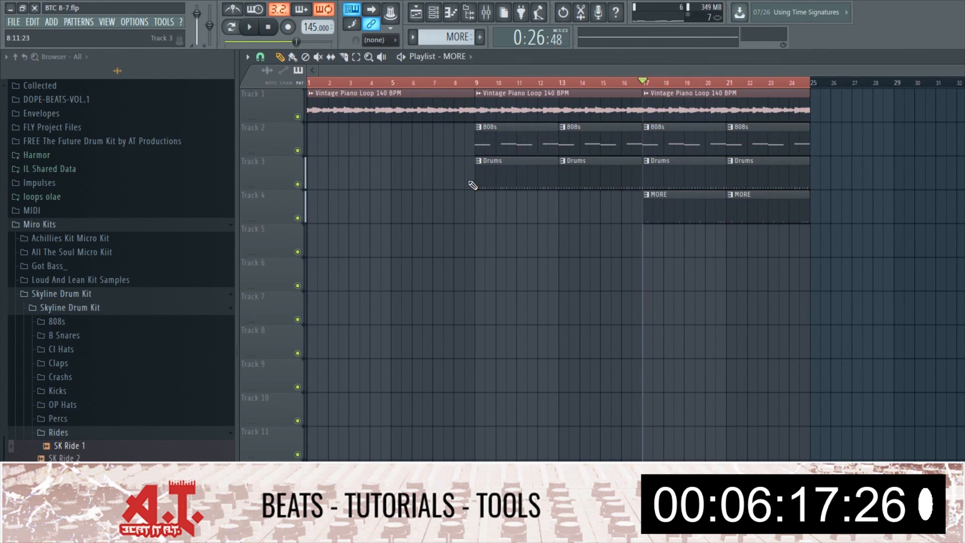
Make the 808s clip at bar 17 a unique pattern and replace the 808s clip at bar 21 with it
left_click_drag(494, 82, 233, 110)
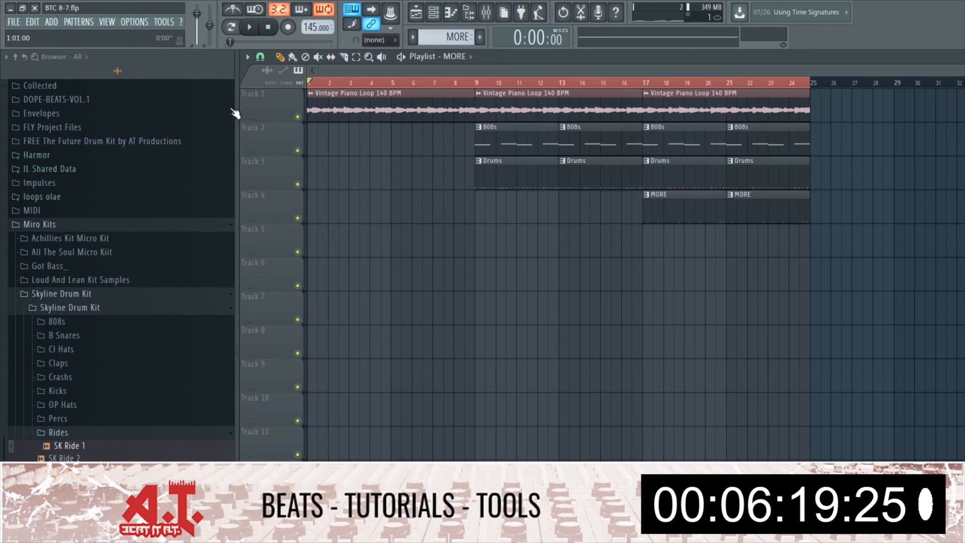
key("space")
left_click(461, 83)
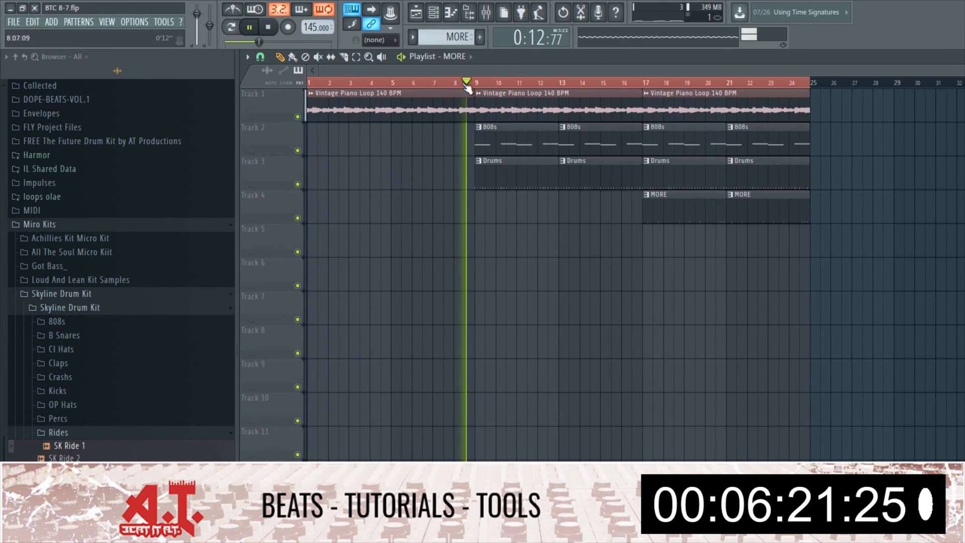
left_click(647, 127)
left_click(674, 206)
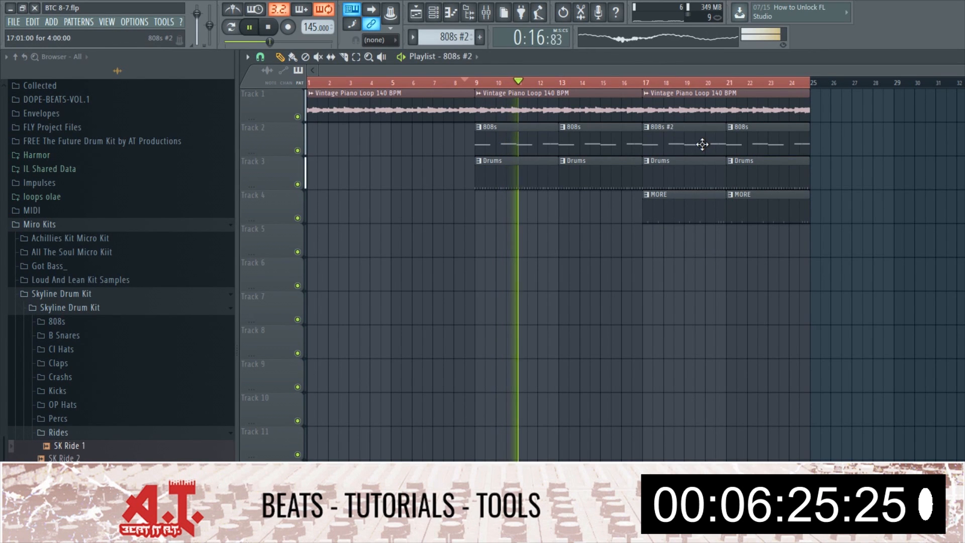
right_click(731, 145)
left_click(729, 145)
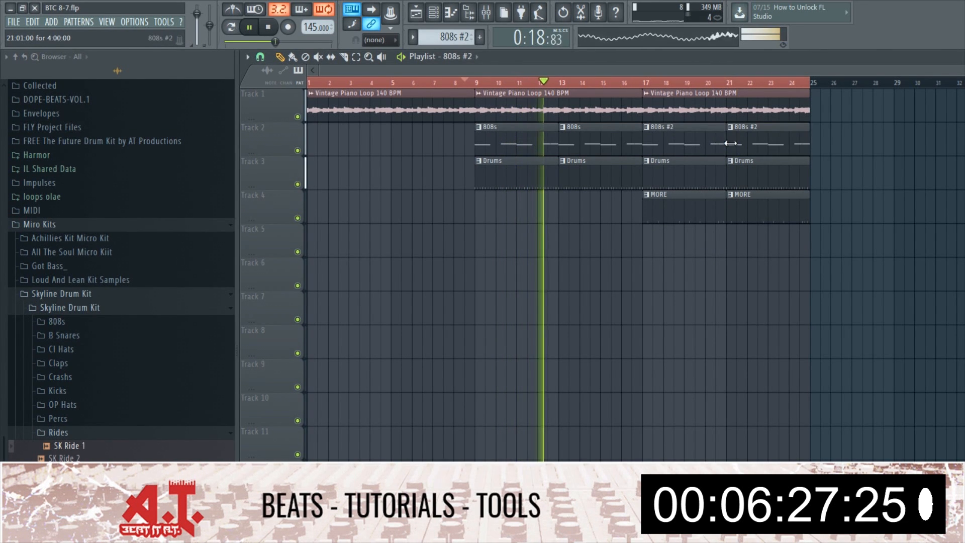
Add a two-step F#5 note at bar 2, step 3 of the 808 CRiME notes in the bar 17 pattern
left_click(645, 82)
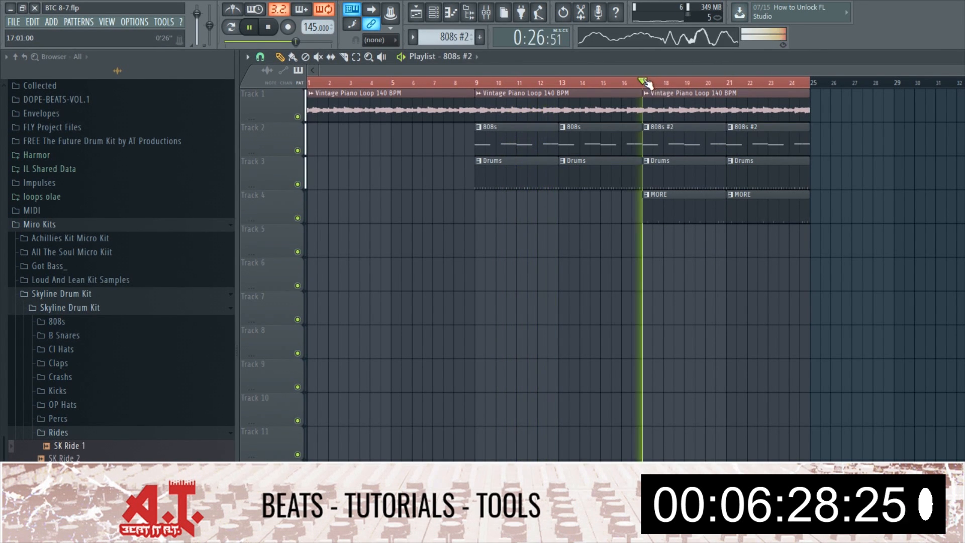
double_click(698, 145)
left_click(631, 277)
key("space")
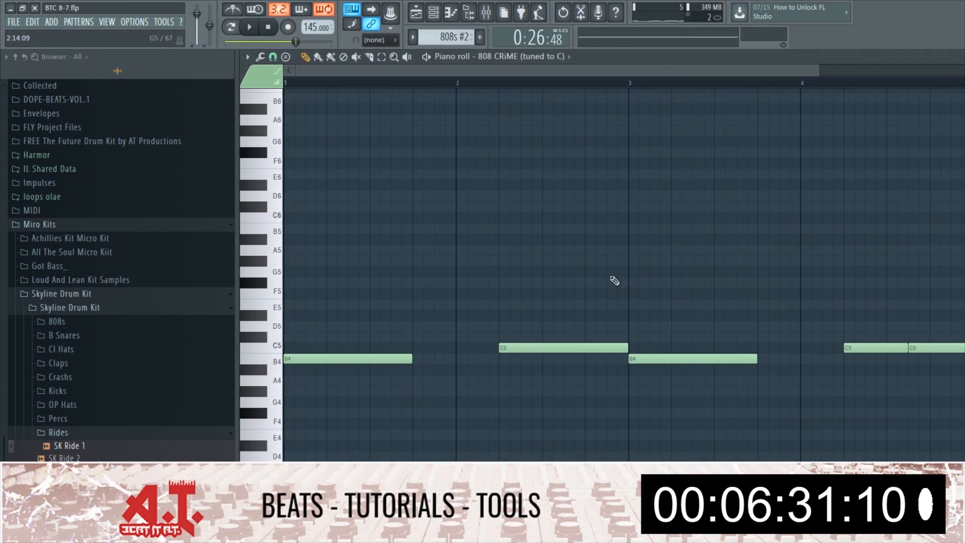
left_click(481, 282)
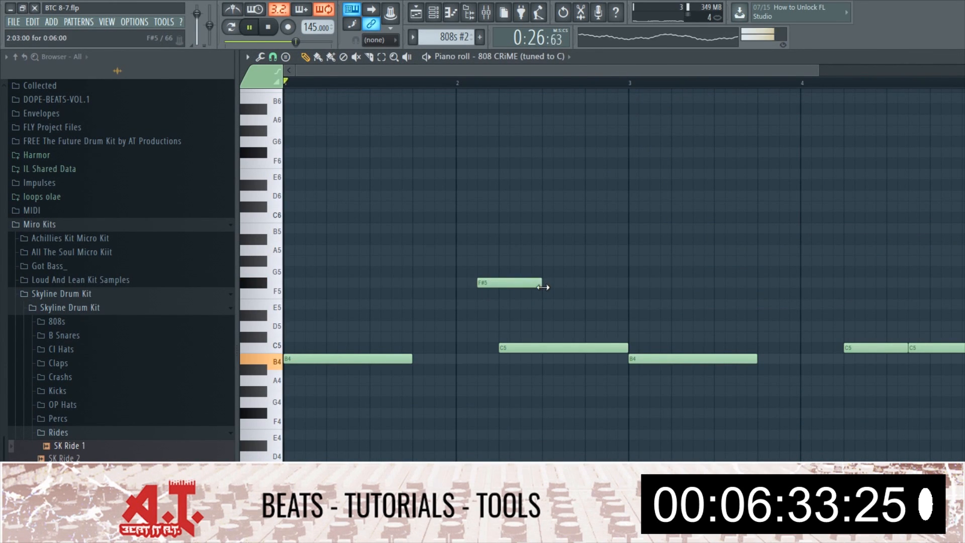
left_click_drag(542, 287, 499, 293)
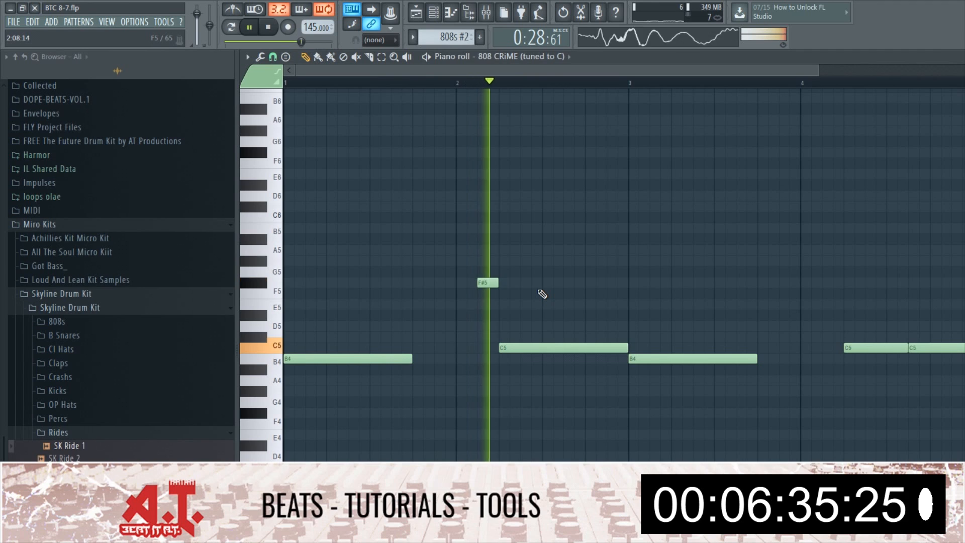
Add two-step F#5 notes at steps 3, 13 and 15 of bar 4, and shorten the last C5 note to end at step 13
left_click(826, 282)
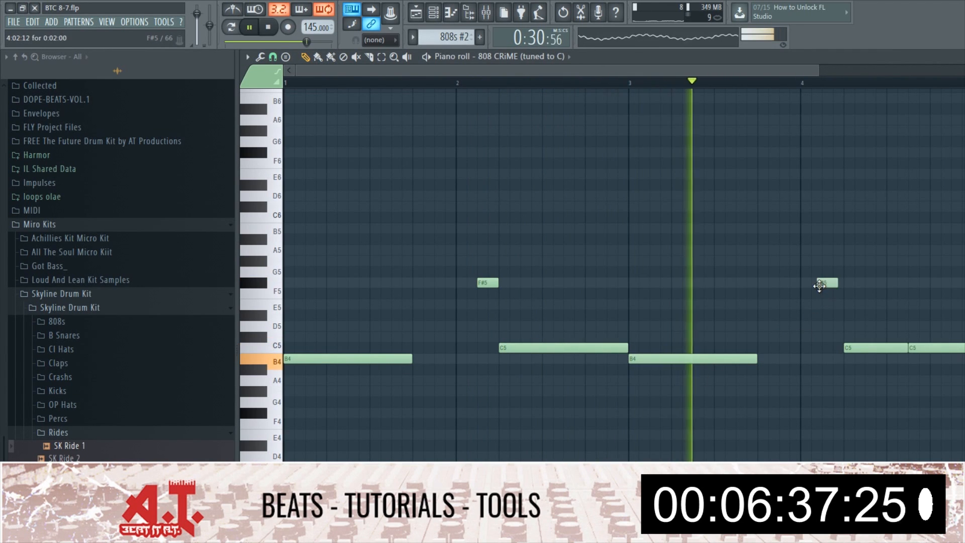
left_click(953, 283)
key("space")
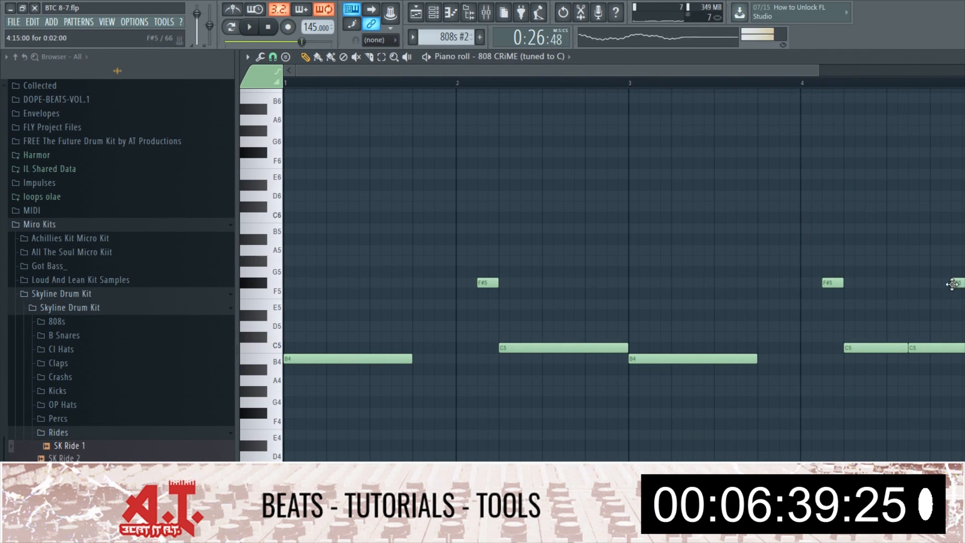
left_click_drag(964, 346, 930, 356)
left_click(931, 281)
key("F6")
key("F5")
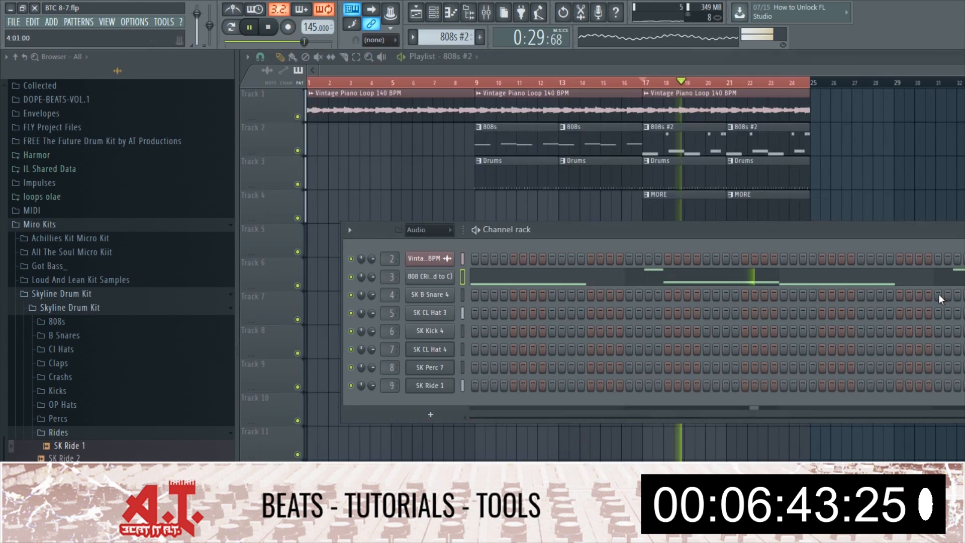
key("F6")
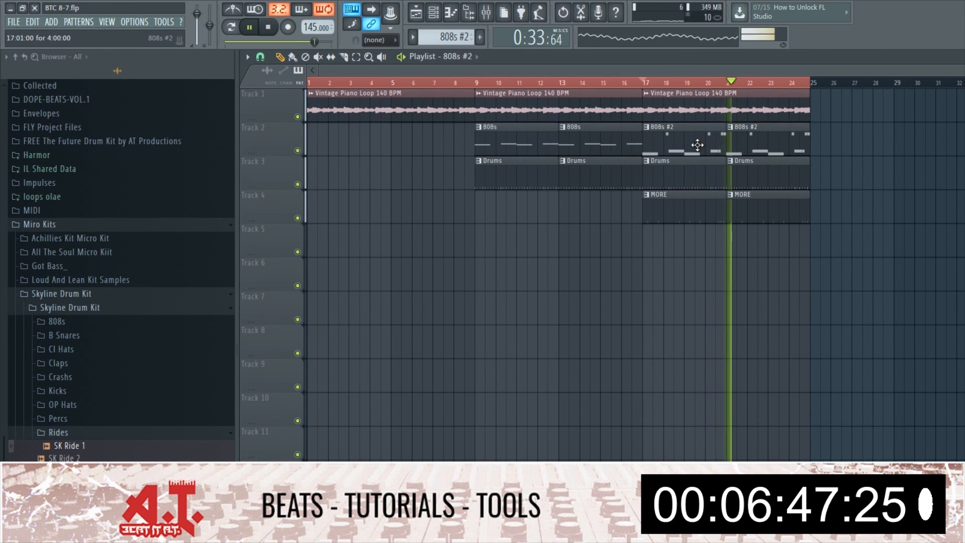
Duplicate the Vintage Piano Loop clip from bar 17 to bar 25 on Track 1
right_click(655, 146)
left_click_drag(779, 145, 689, 148)
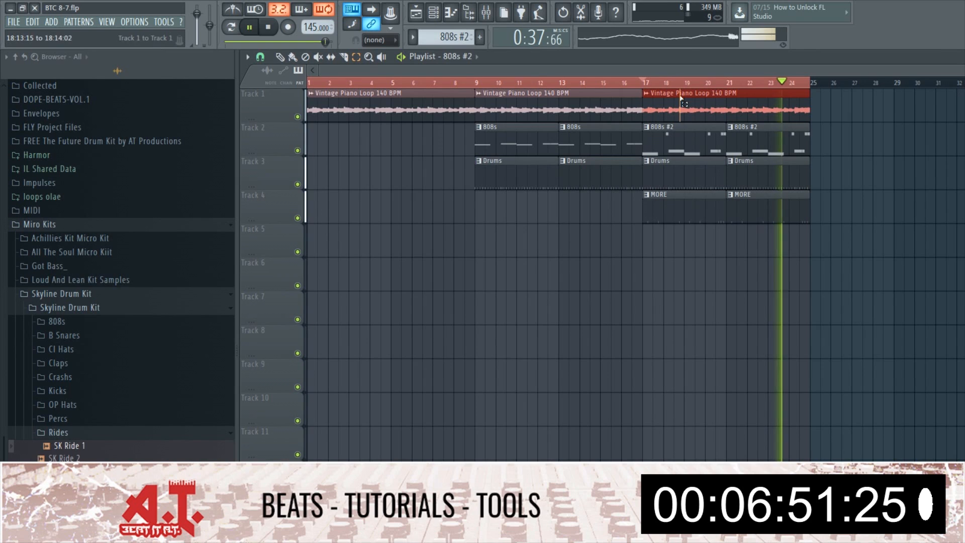
left_click_drag(690, 103, 857, 133)
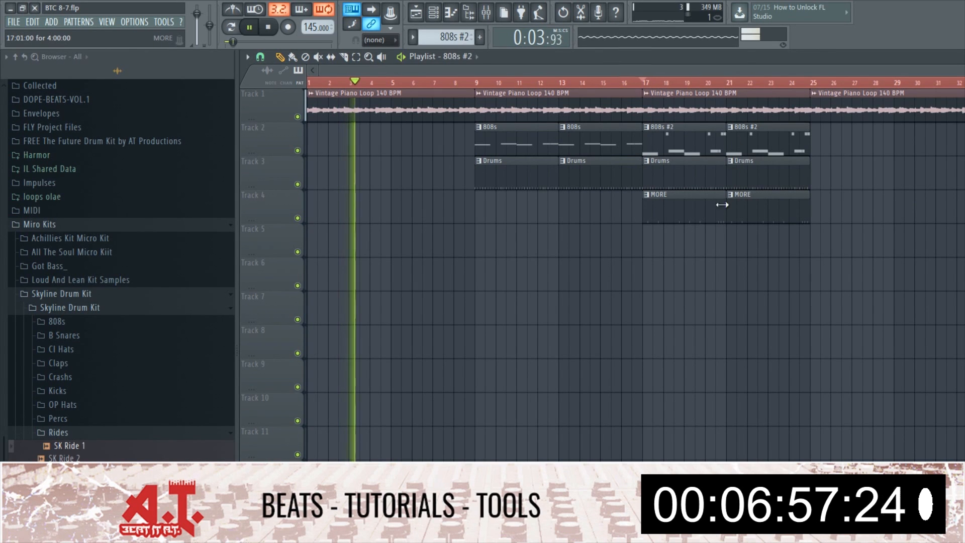
Create a new pattern named HH2 and place it on Track 5 at bars 17 and 21
left_click(653, 209)
left_click(480, 36)
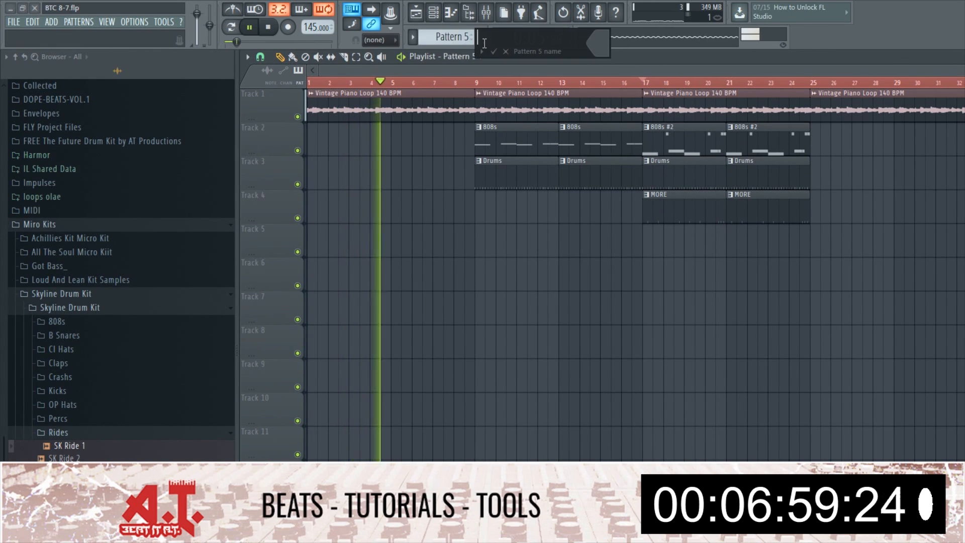
type("HH2")
key("Return")
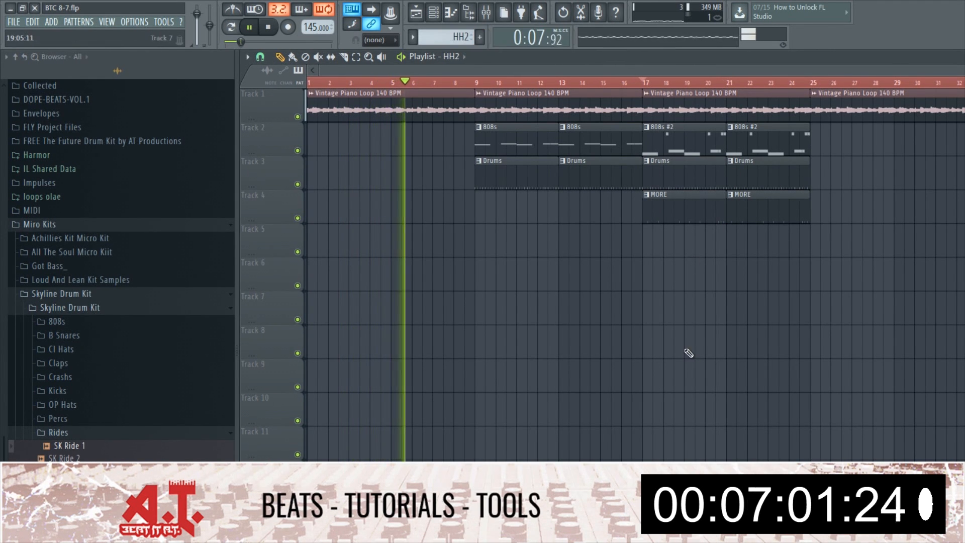
left_click(645, 243)
left_click_drag(660, 244, 726, 254)
left_click(741, 251)
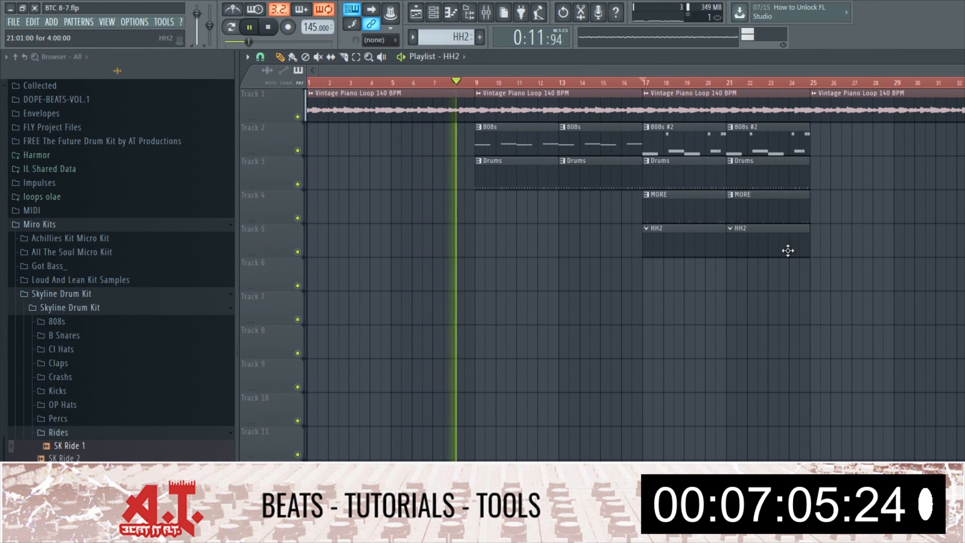
Add SK CL Hat 6 from the Cl Hats folder as a new channel and open its piano roll in the HH2 pattern
double_click(690, 251)
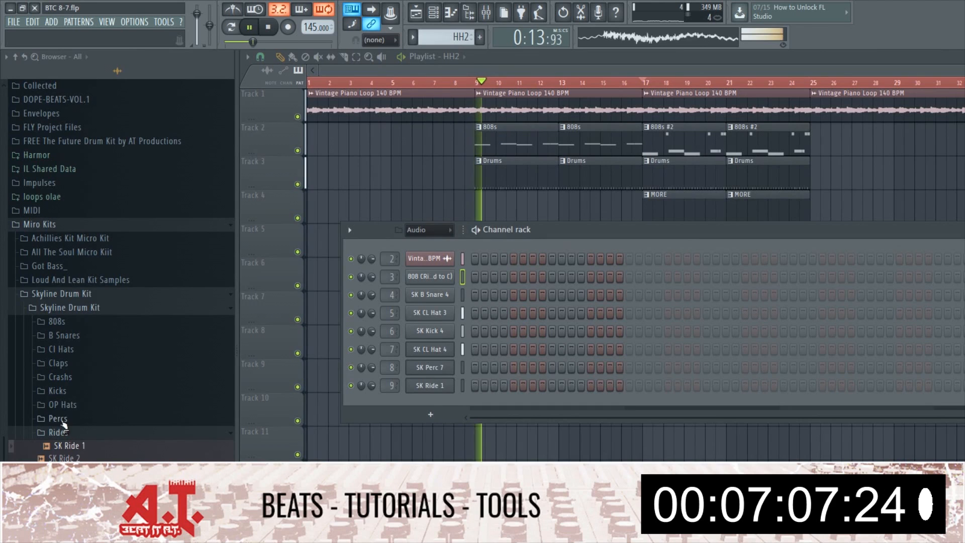
left_click(61, 349)
left_click(88, 402)
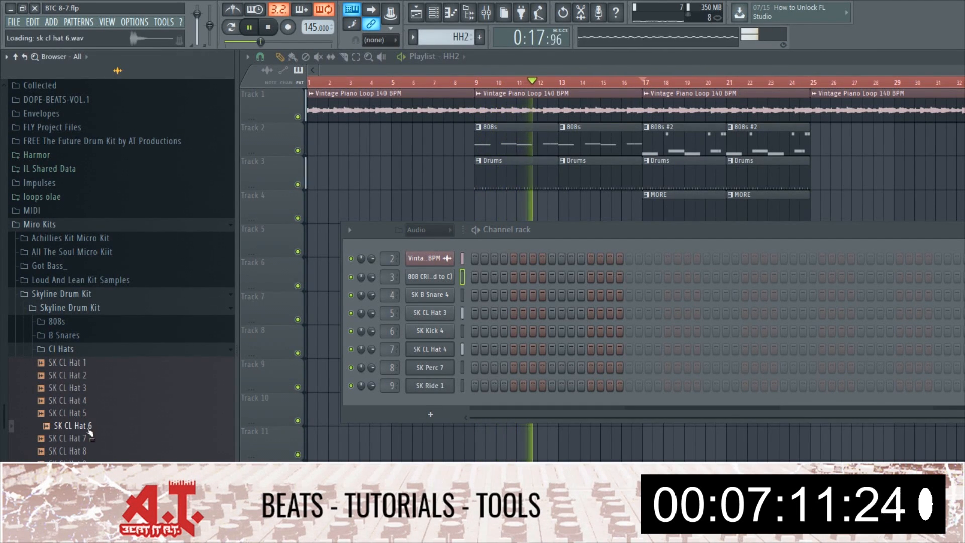
left_click_drag(392, 413, 438, 399)
right_click(438, 399)
left_click(475, 405)
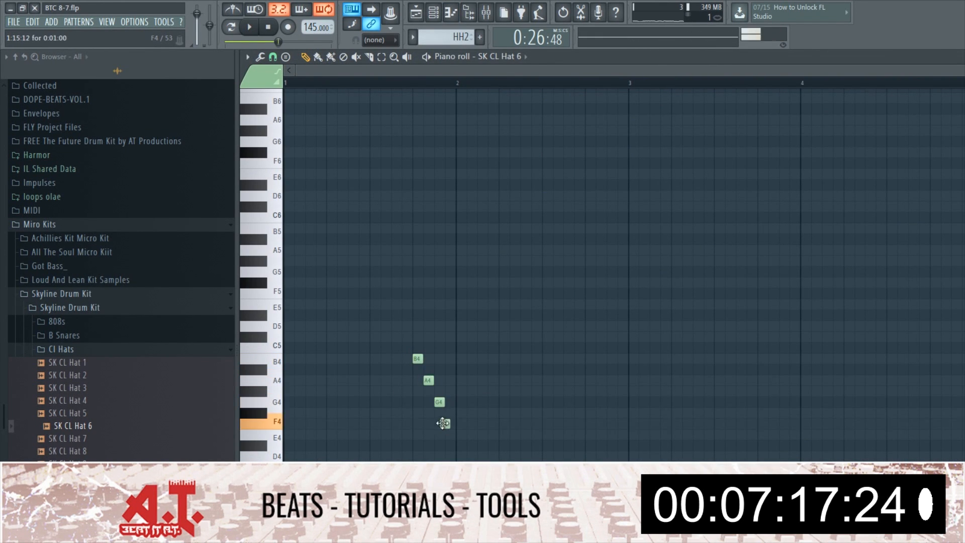
Lower the last note of bar 1's descending run to E4 and place two half-step E4 notes at step 13 of bar 2
key("space")
left_click(548, 435)
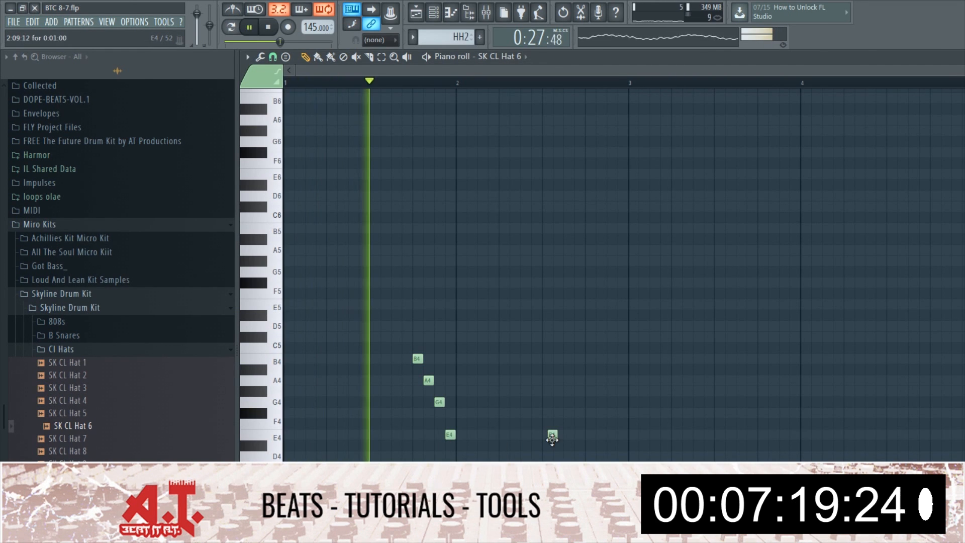
left_click(573, 435)
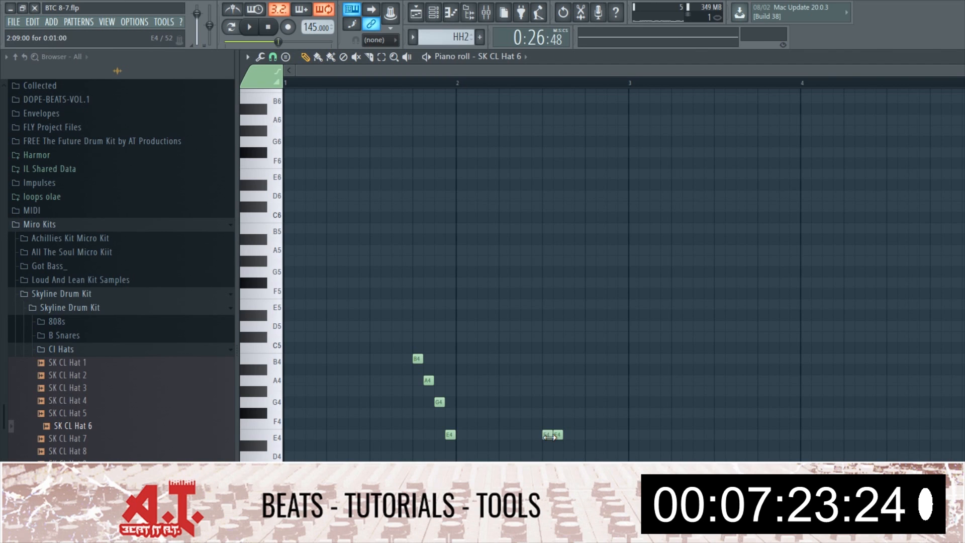
left_click_drag(562, 436, 590, 435)
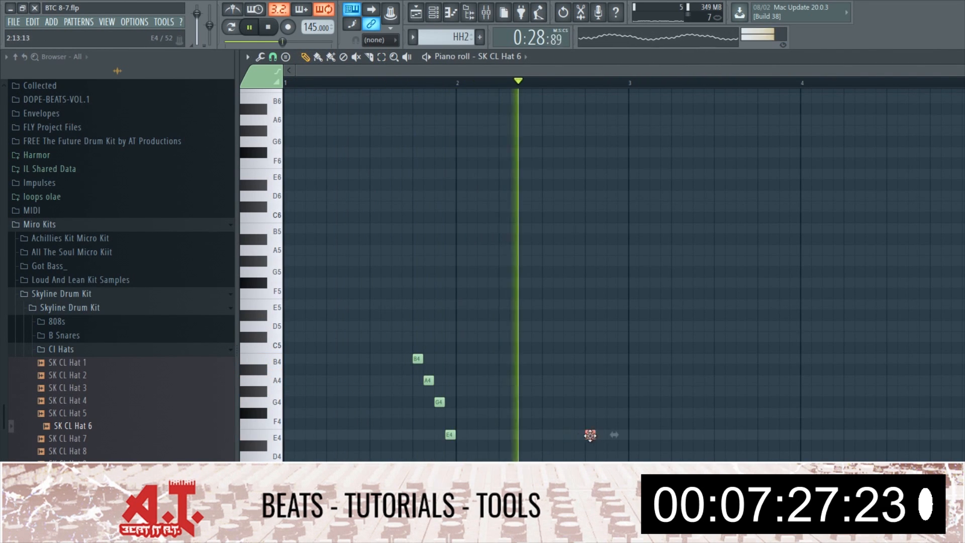
Copy all the hat notes to bars 3–4 and replace the copied run in bar 3 with half-step E4 notes at steps 13 and 15
key("ctrl+a")
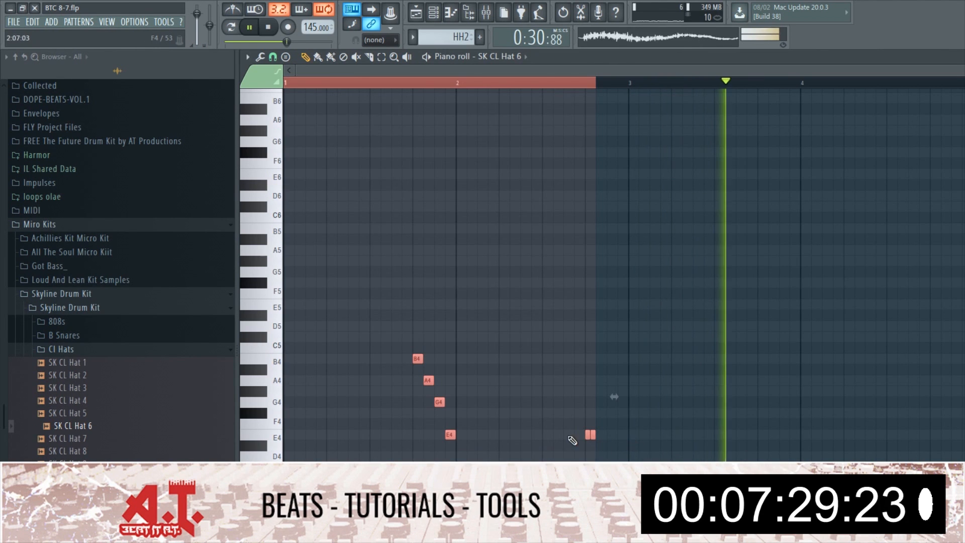
left_click_drag(428, 380, 766, 376)
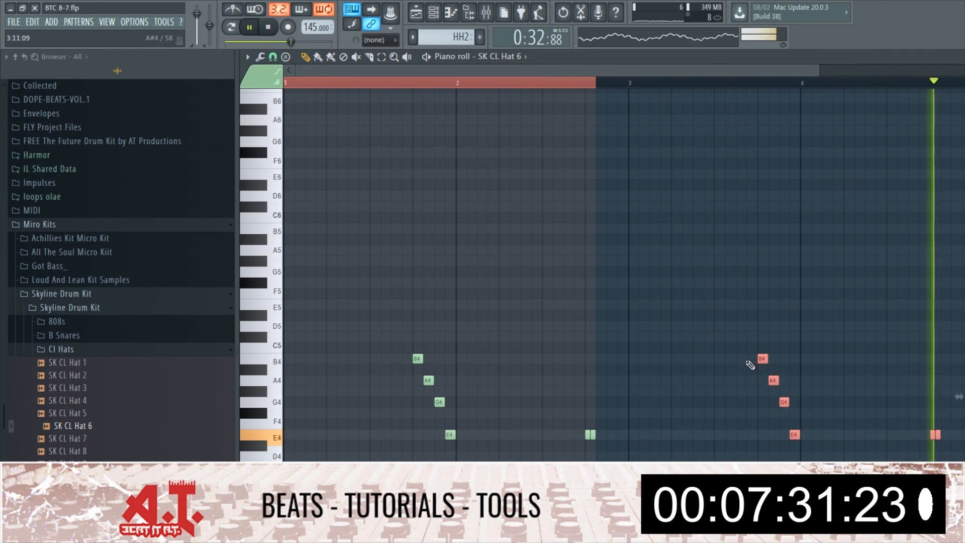
key("F6")
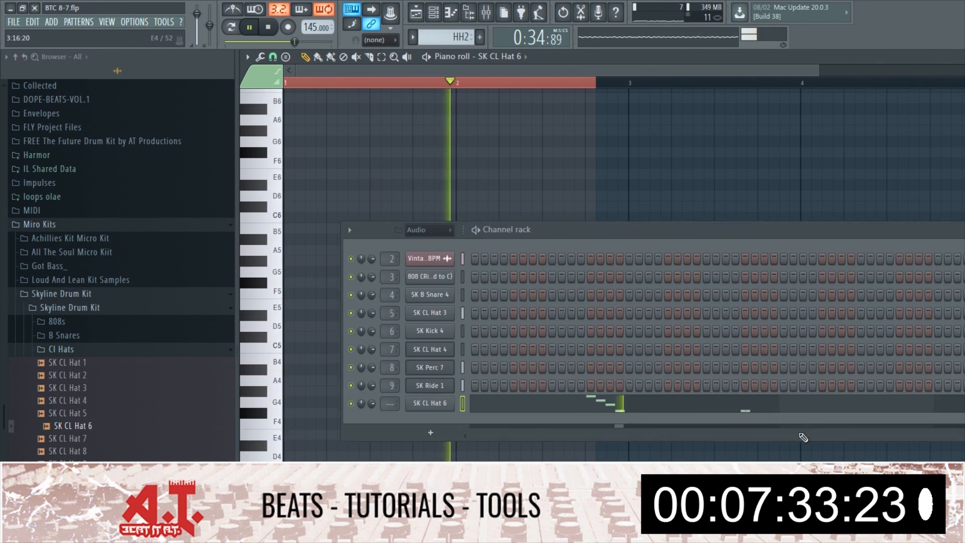
key("F7")
left_click(761, 404)
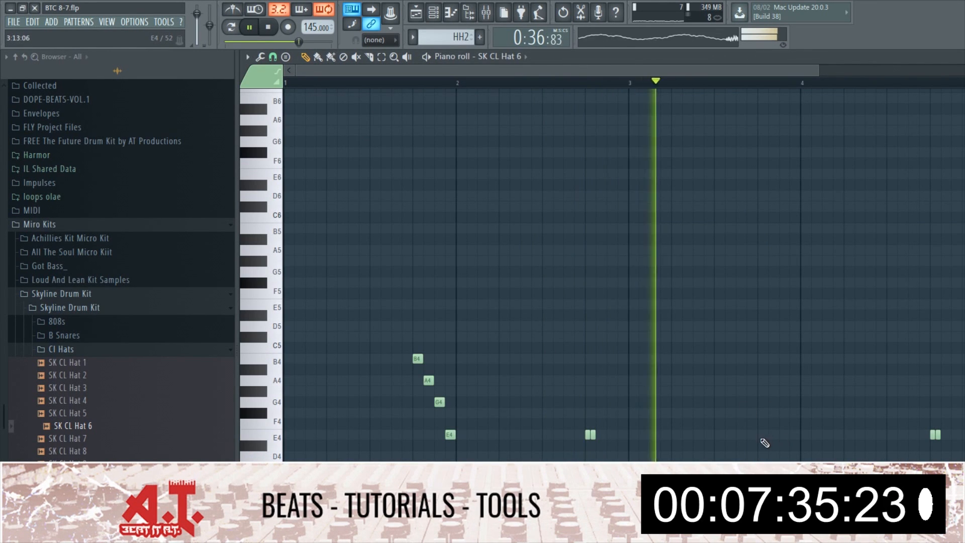
left_click(761, 435)
left_click(782, 436)
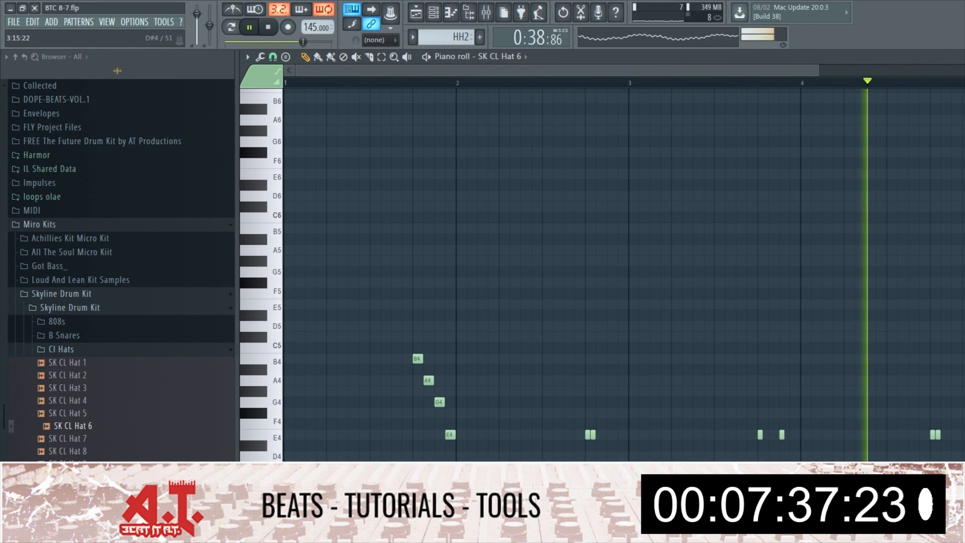
Return to the playlist and copy the HH2 clips to bars 25 and 29 on Track 5
key("F7")
key("F6")
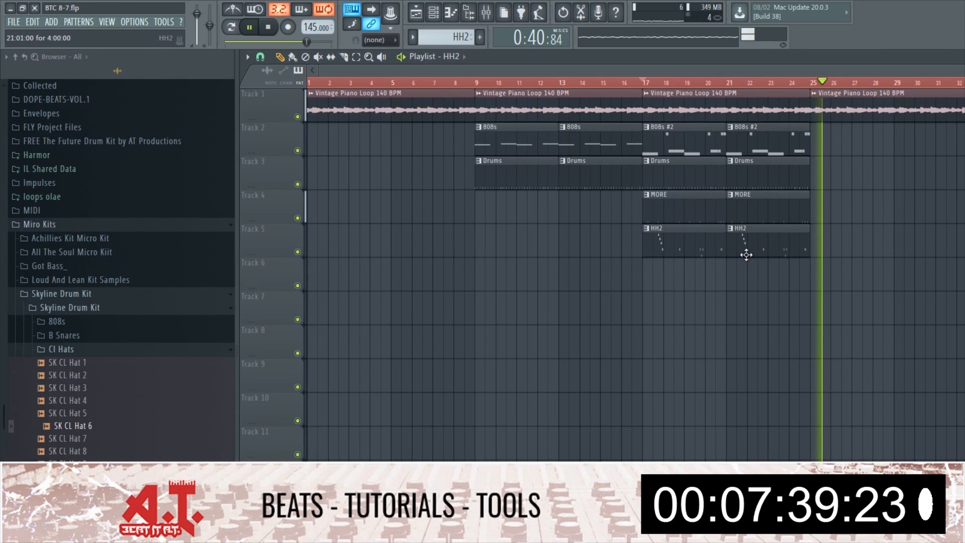
left_click_drag(766, 233, 933, 244)
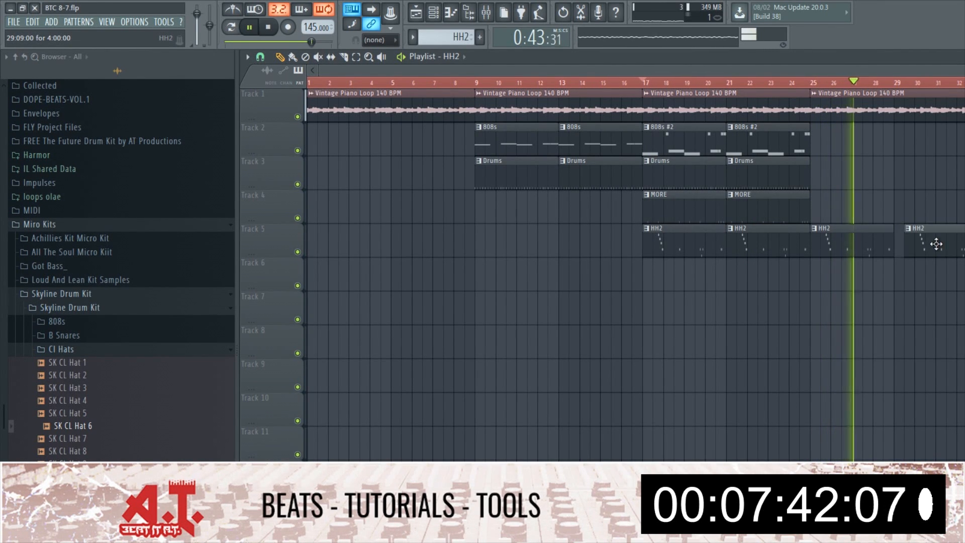
Place the Drums pattern at bar 25 on Track 6 and make it a unique copy named Drums #2
left_click(646, 161)
left_click(347, 279)
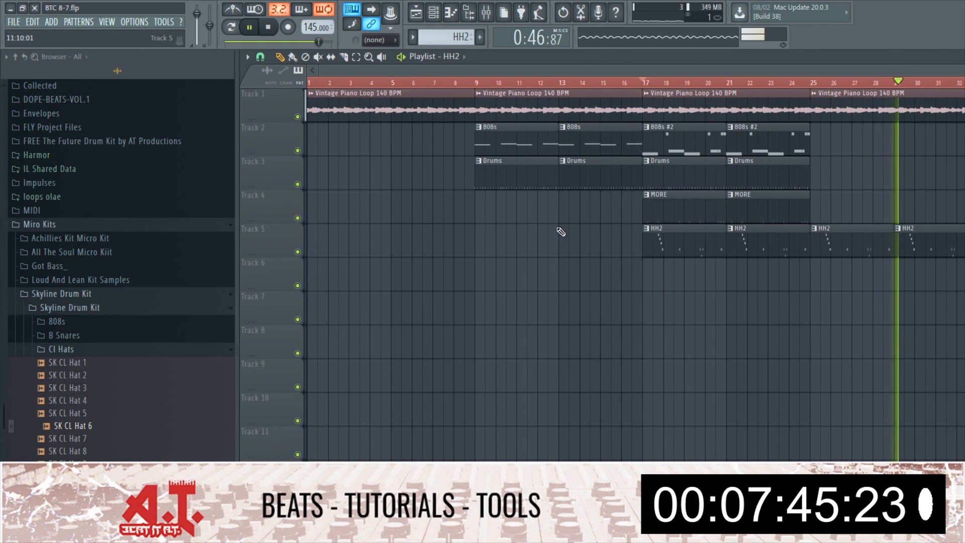
left_click(686, 178)
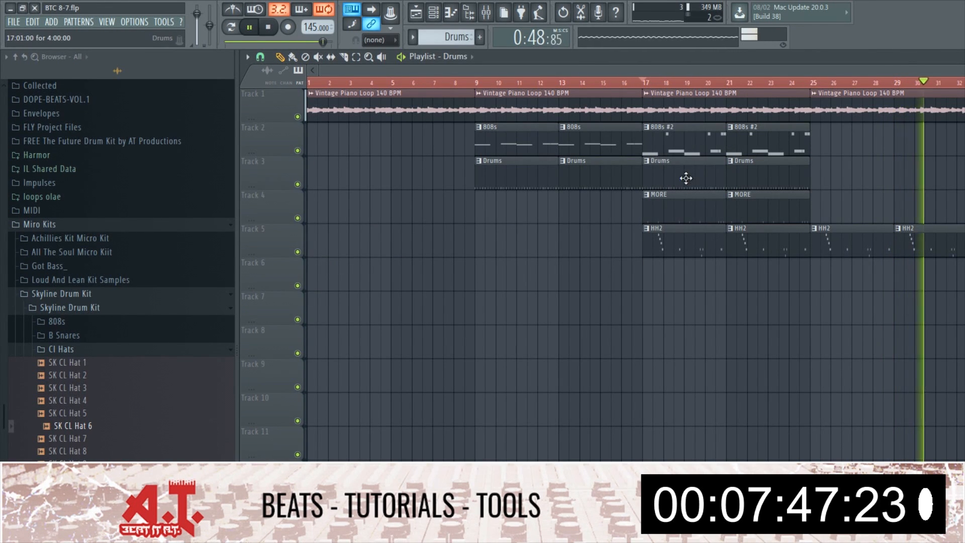
left_click(820, 274)
left_click(814, 261)
left_click(842, 341)
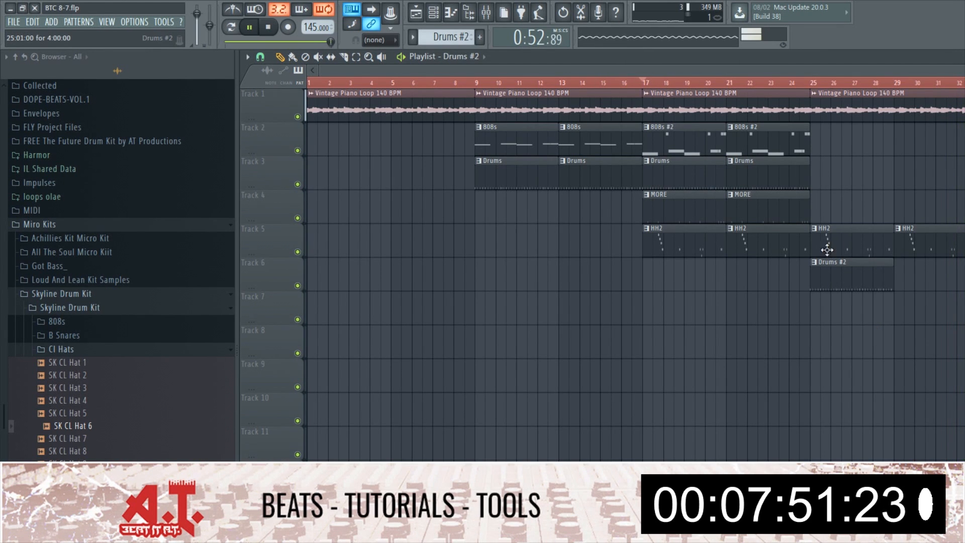
Select the SK CL Hat 3 channel in the Drums #2 pattern and copy the pattern's clip to bar 29 on Track 6
double_click(832, 274)
key("F6")
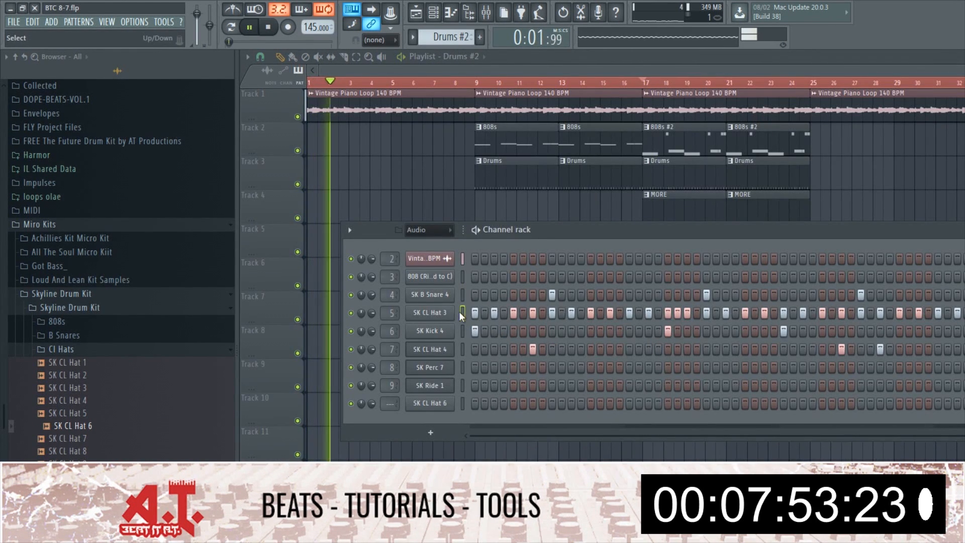
key("F6")
left_click_drag(864, 281, 933, 281)
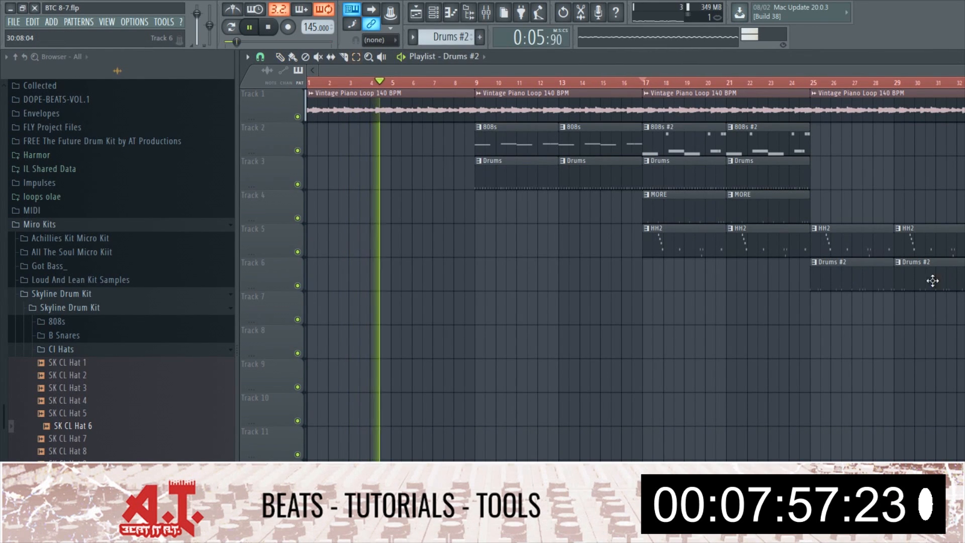
Duplicate all clips of bars 25–32 to bar 33 and copy the two 808s clips to bars 33 and 37 on Track 2
left_click_drag(817, 88, 935, 264)
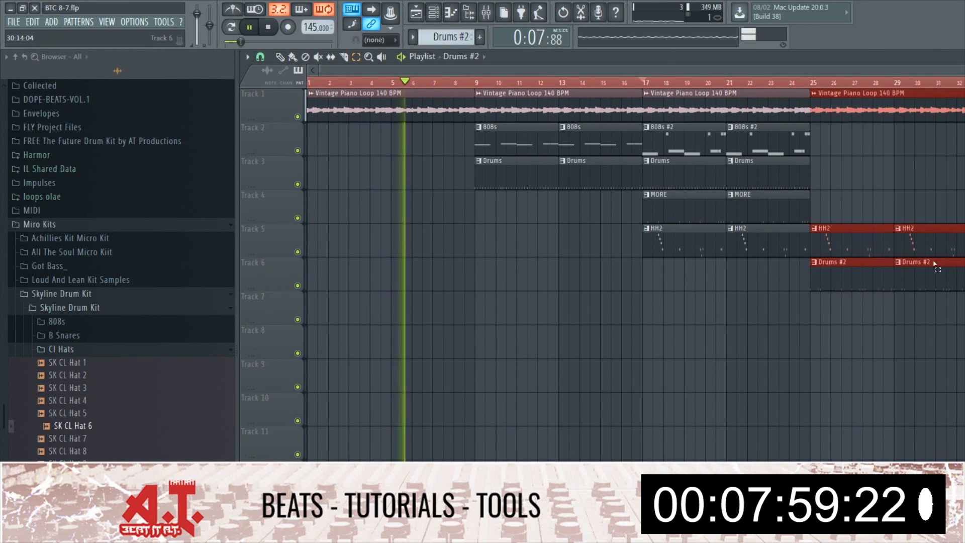
left_click_drag(828, 234, 964, 232)
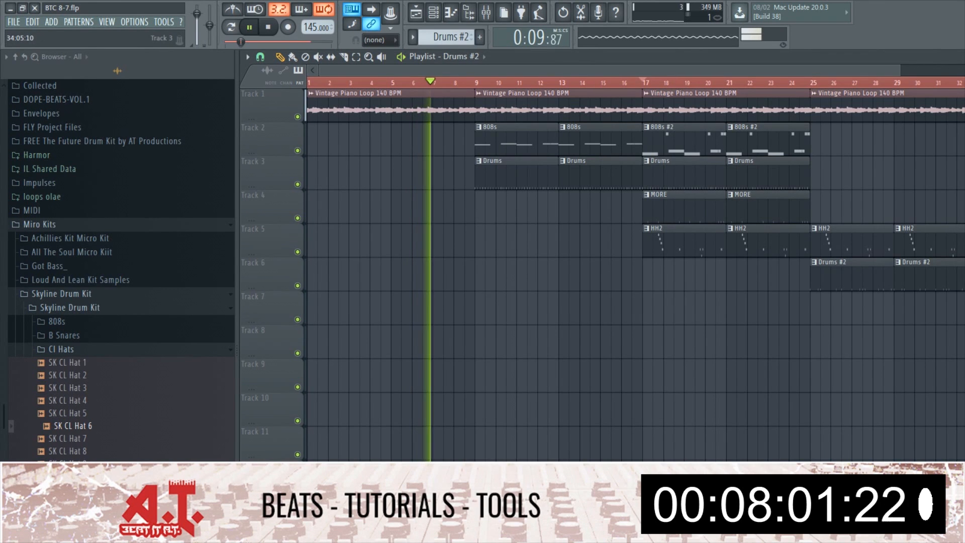
scroll(791, 278, "down", 2)
mouse_move(520, 140)
left_mouse_down()
mouse_move(824, 161)
mouse_move(819, 155)
left_mouse_up()
left_click_drag(810, 149, 876, 149)
key("ctrl+a")
key("ctrl+d")
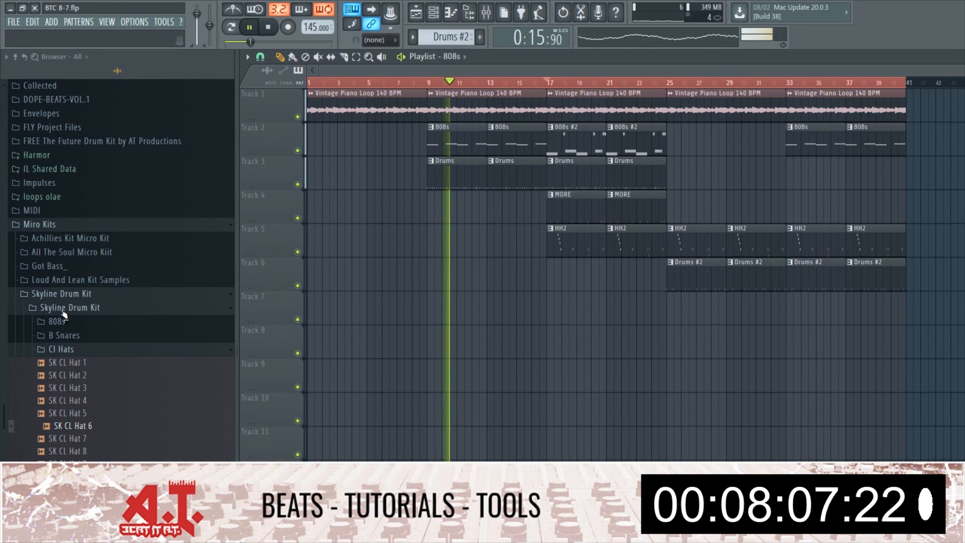
Audition vocal effects in the AT SFX Kit 1 (FREE) folder and place AT WHOO at bar 9 on Track 7
left_click(68, 295)
scroll(76, 297, "up", 10)
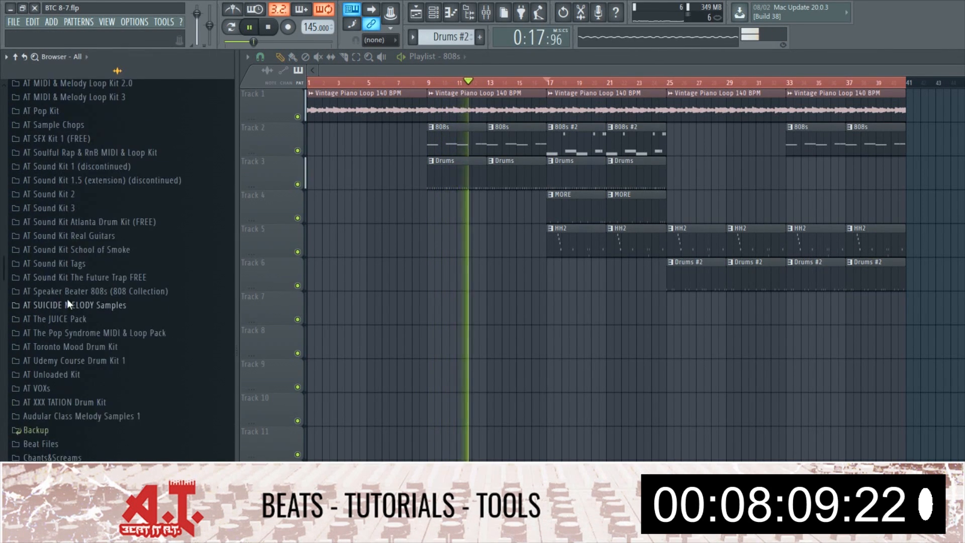
scroll(76, 416, "up", 1)
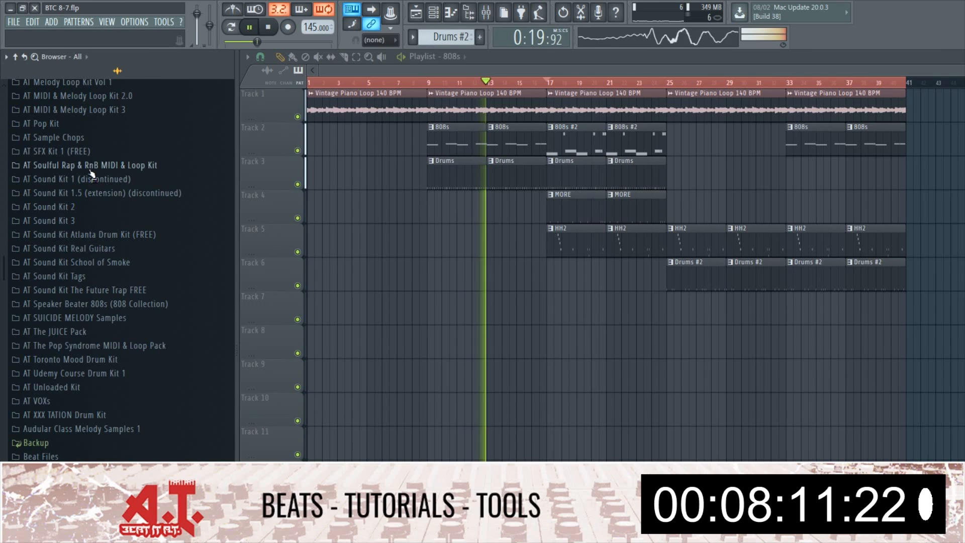
left_click(90, 152)
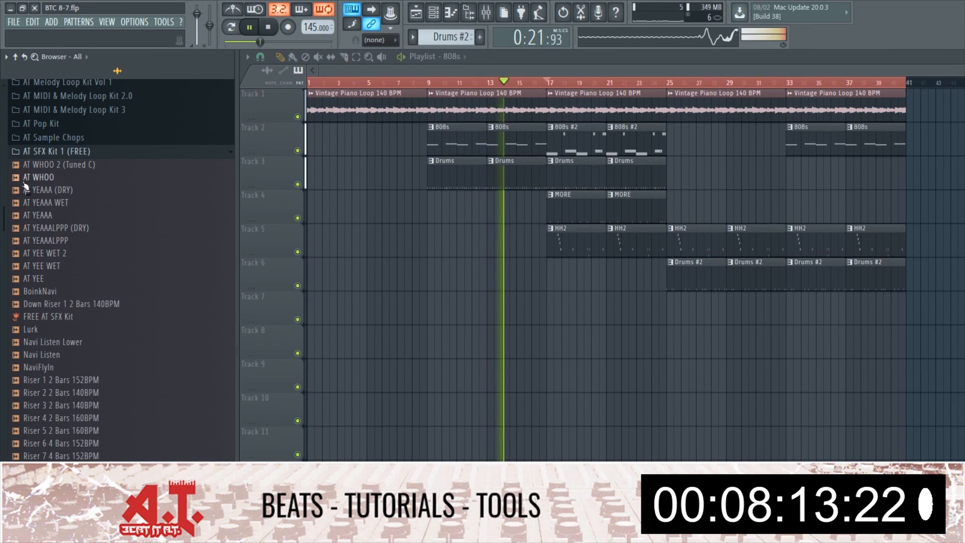
left_click(58, 190)
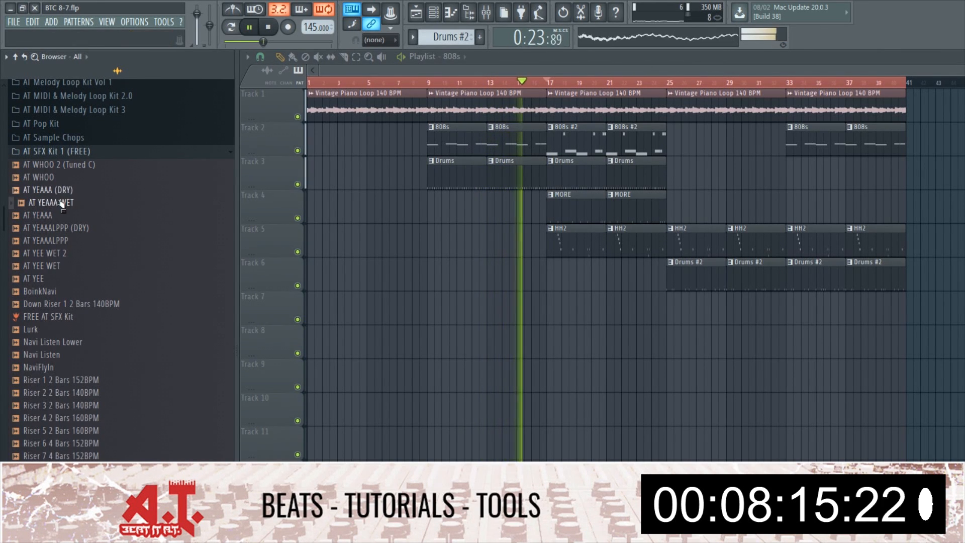
left_click(40, 177)
left_click_drag(40, 177, 431, 315)
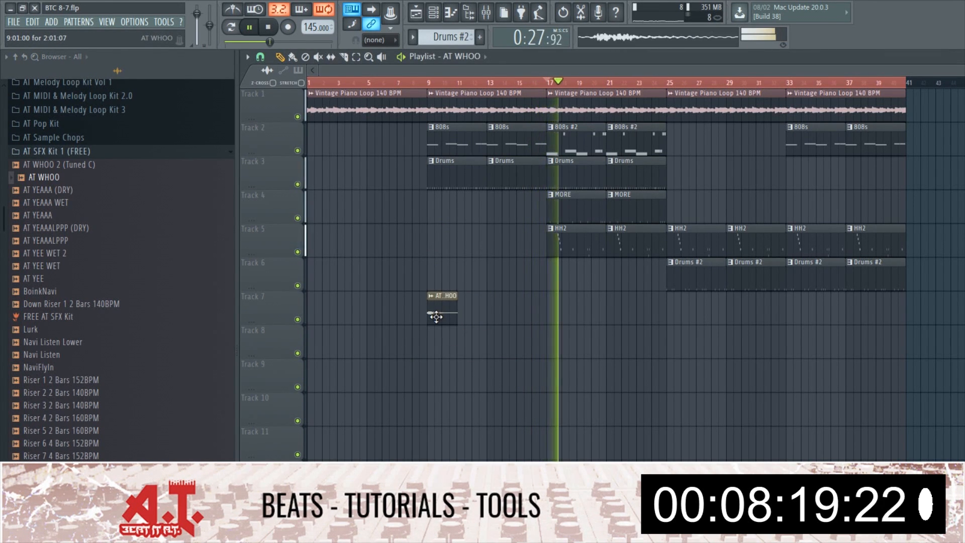
Route the AT WHOO sample to mixer track 10 and lower that track's fader
double_click(437, 316)
left_click(572, 148)
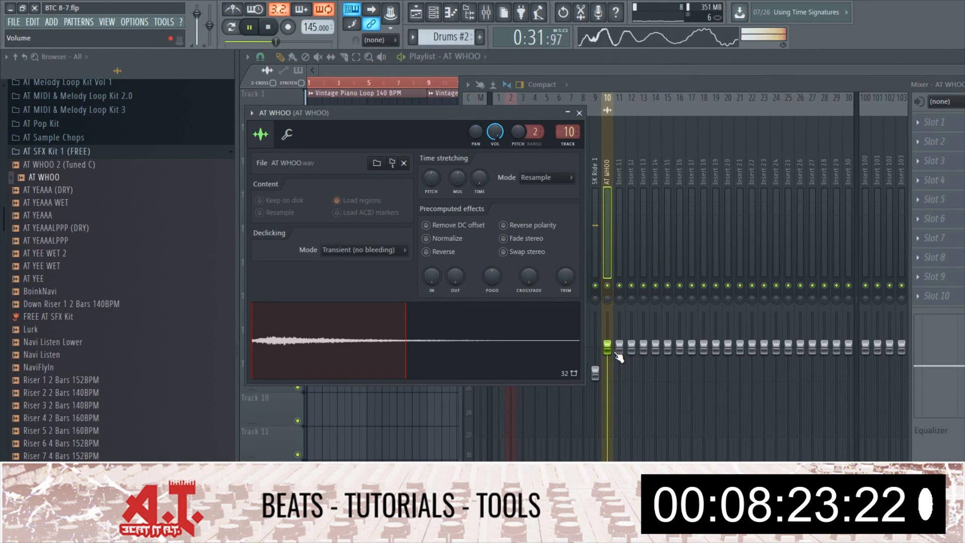
left_click_drag(610, 349, 611, 354)
right_click(417, 441)
Add AT WHOO clips at bars 17 and 25 on Track 7
left_click(557, 316)
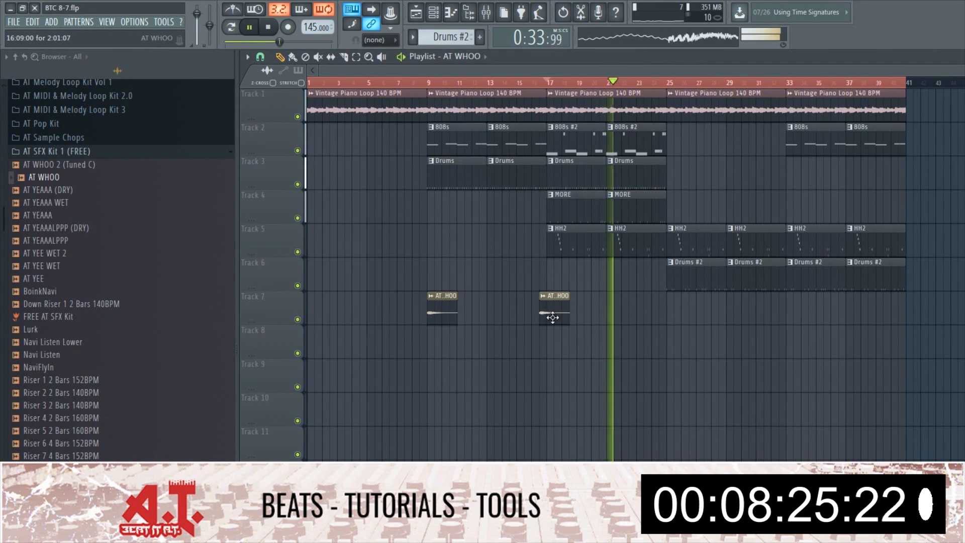
left_click(693, 319)
left_click_drag(682, 321, 675, 320)
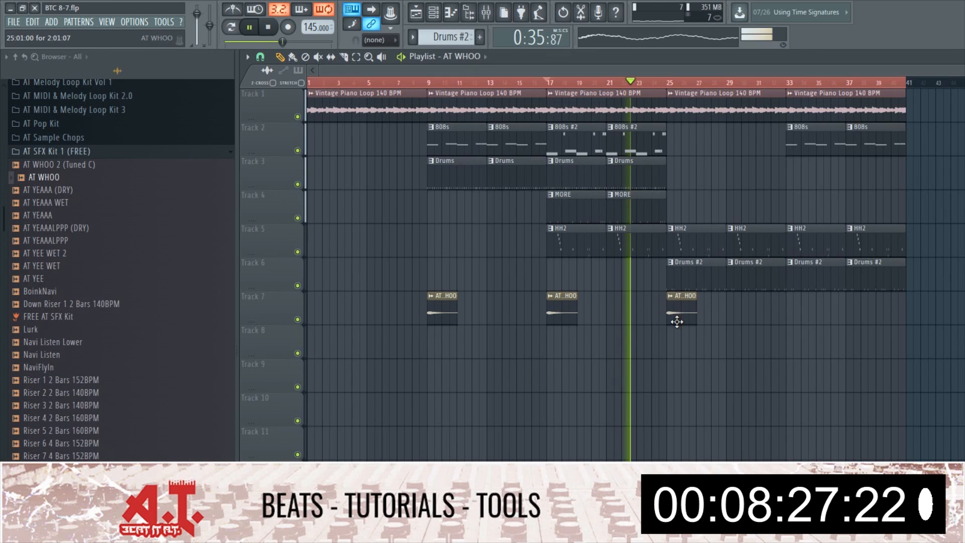
Copy the Vintage Piano Loop and 808s clips of bars 9–16 to bar 41 on their own tracks
left_click_drag(433, 96, 499, 140)
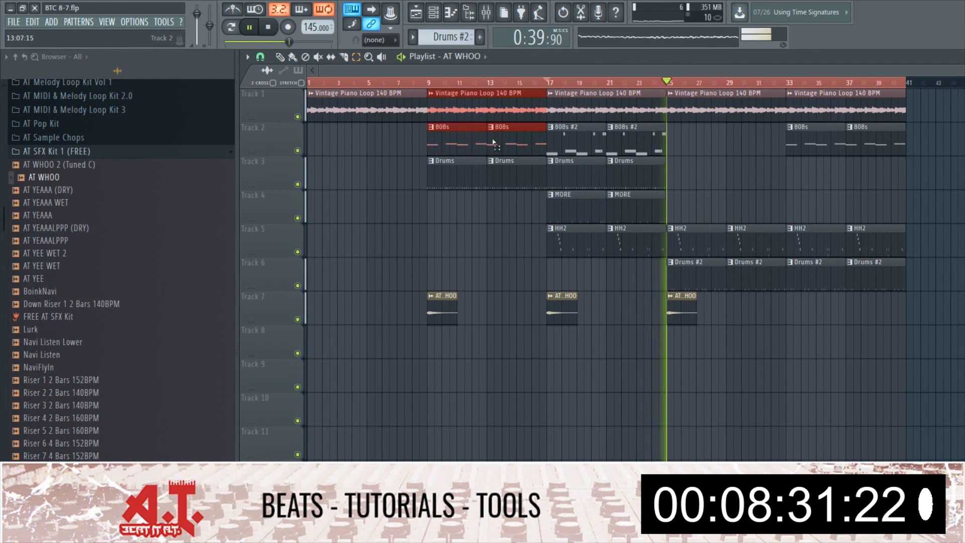
mouse_move(469, 145)
left_mouse_down()
mouse_move(963, 156)
mouse_move(946, 170)
left_mouse_up()
key("ctrl+d")
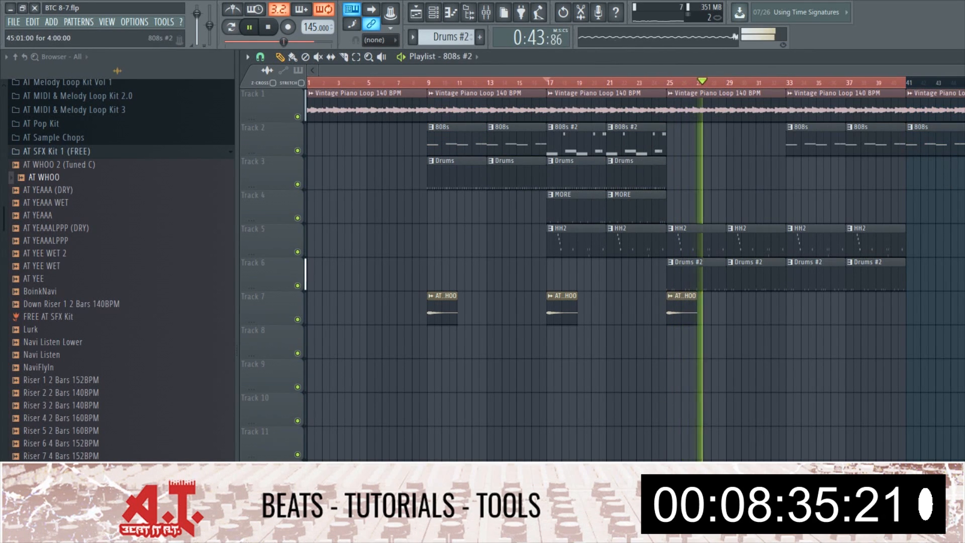
Replay the section from bar 17 with the mixer open and check the AT WHOO level against the other channels
left_click(496, 15)
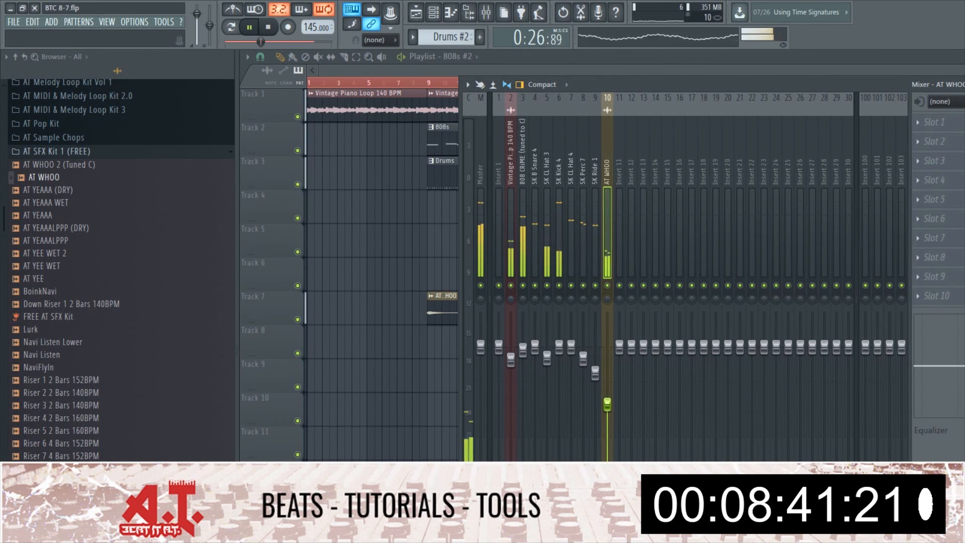
key("F9")
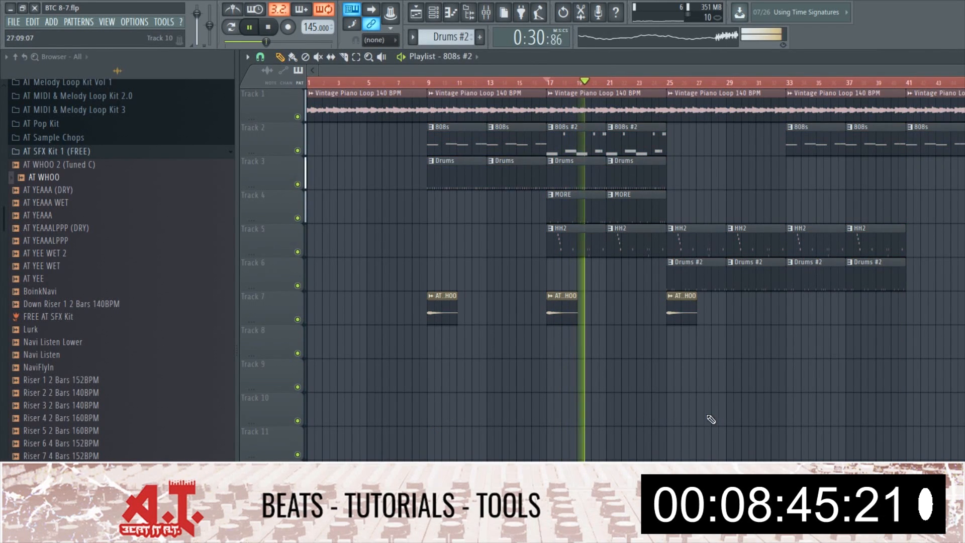
Copy all clips of bars 9–24 to the end of the arrangement and delete the AT WHOO clip at bar 25
left_click_drag(438, 88, 646, 344)
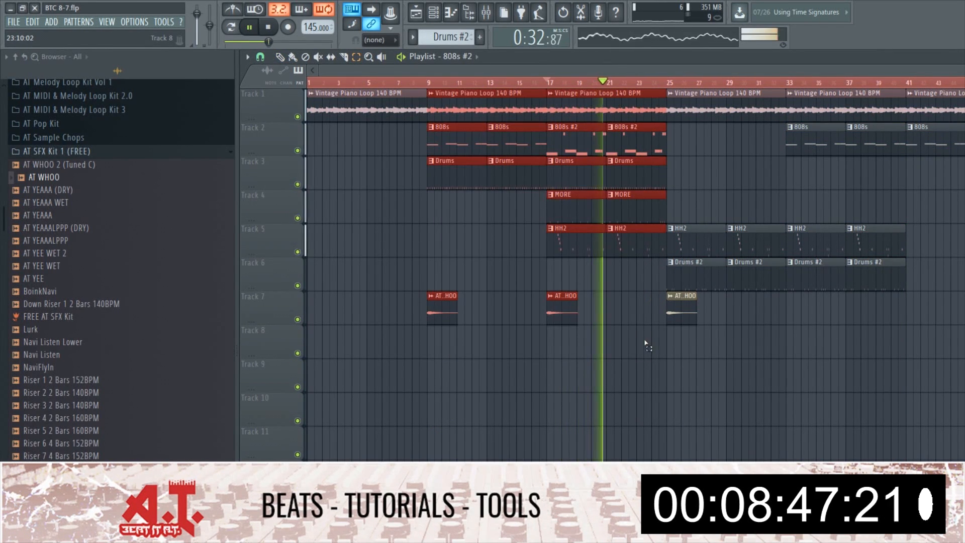
mouse_move(444, 312)
left_mouse_down()
mouse_move(958, 289)
mouse_move(964, 301)
left_mouse_up()
right_click(681, 313)
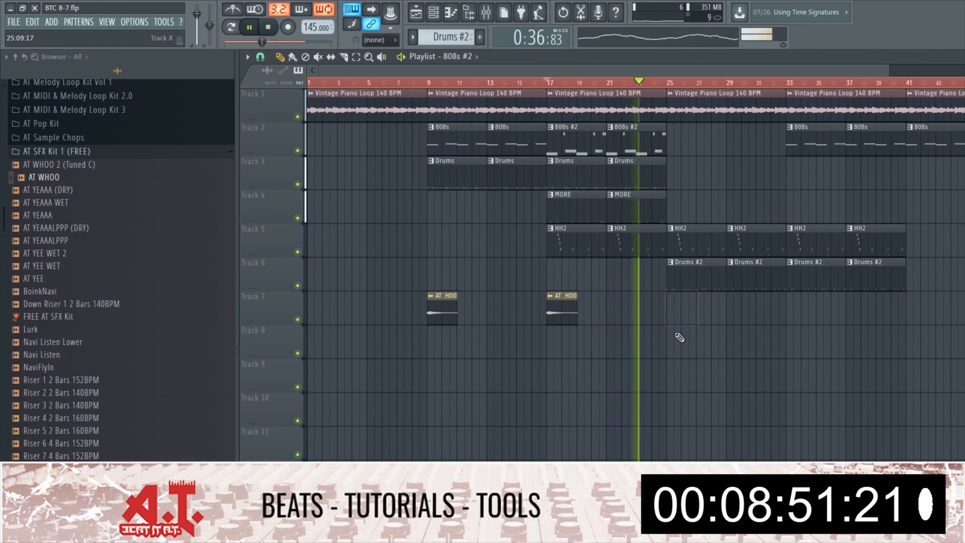
Duplicate all clips from bar 25 through the end of the arrangement so the copies start at bar 65
scroll(673, 367, "down", 2)
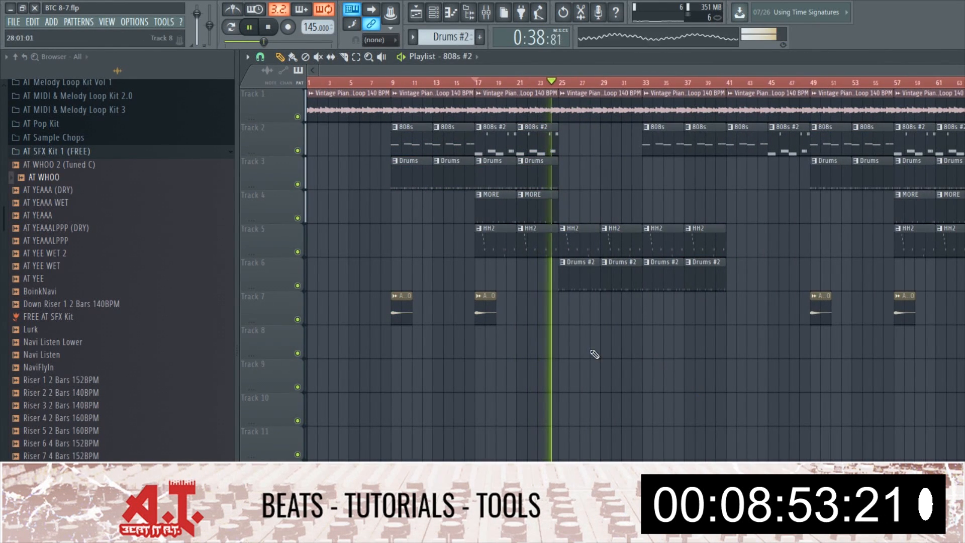
left_click_drag(570, 107, 964, 309)
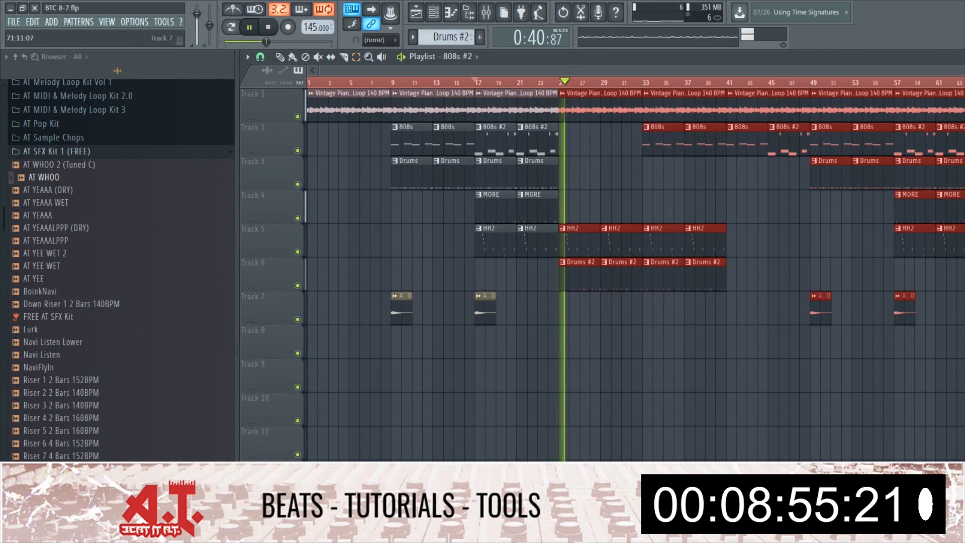
key("ctrl+b")
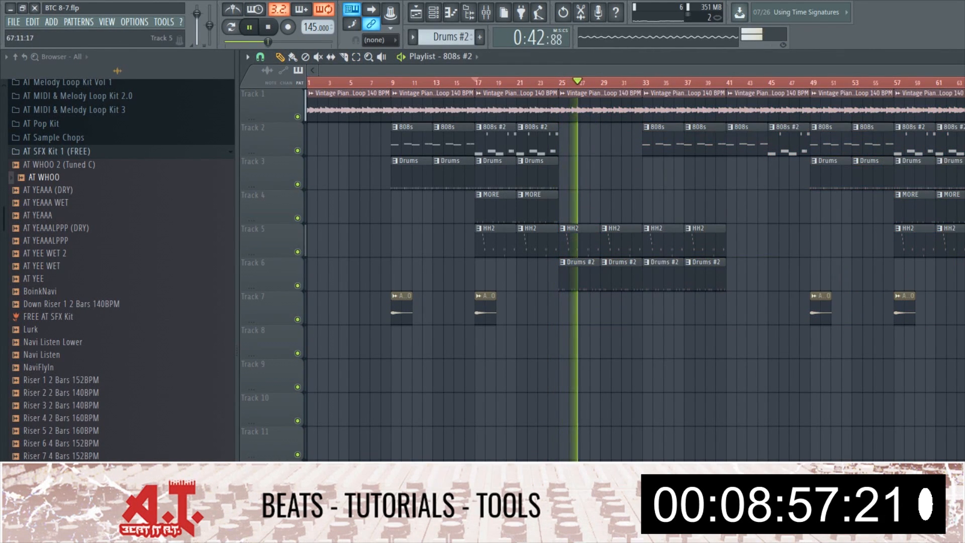
scroll(868, 433, "down", 2)
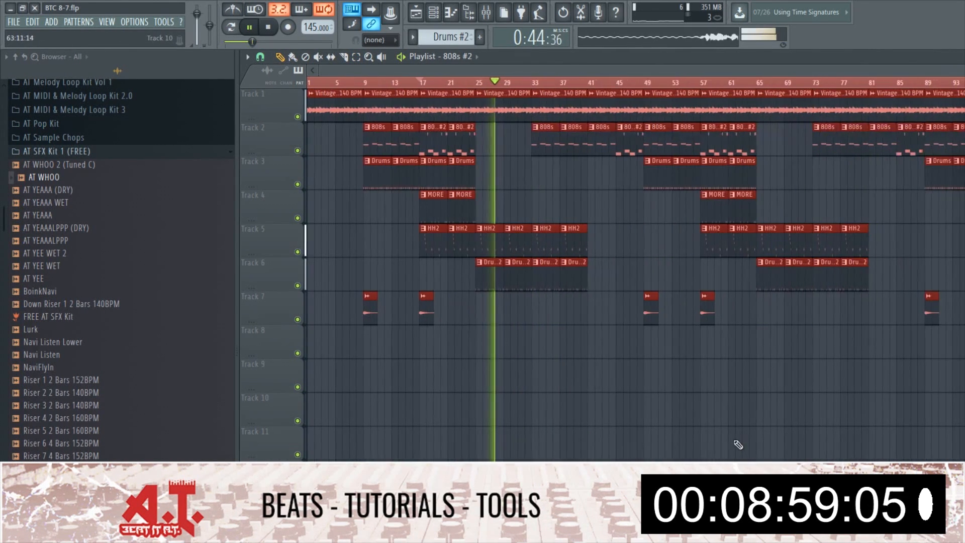
Add Fruity Parametric EQ 2 to the first effect slot of the Master channel
left_click(491, 15)
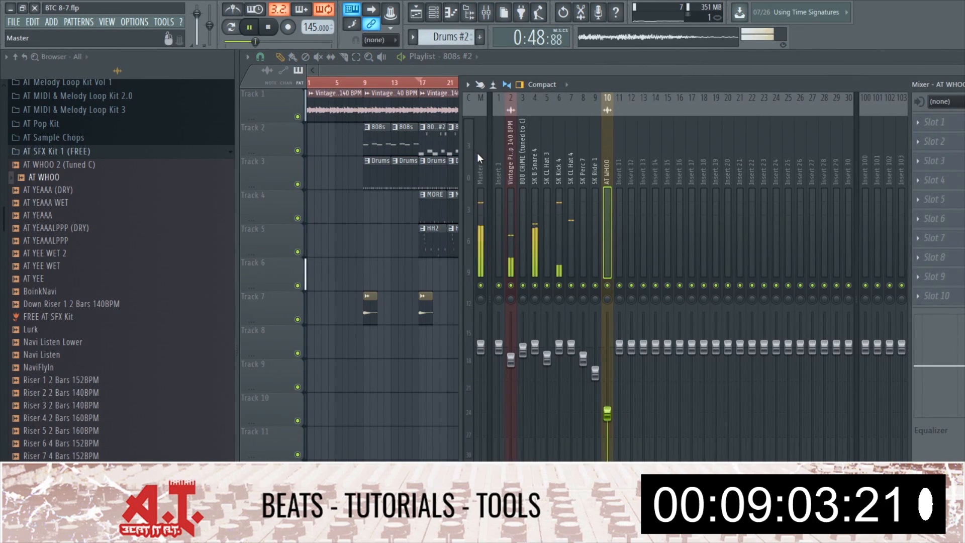
left_click(477, 153)
left_click(935, 120)
left_click(630, 274)
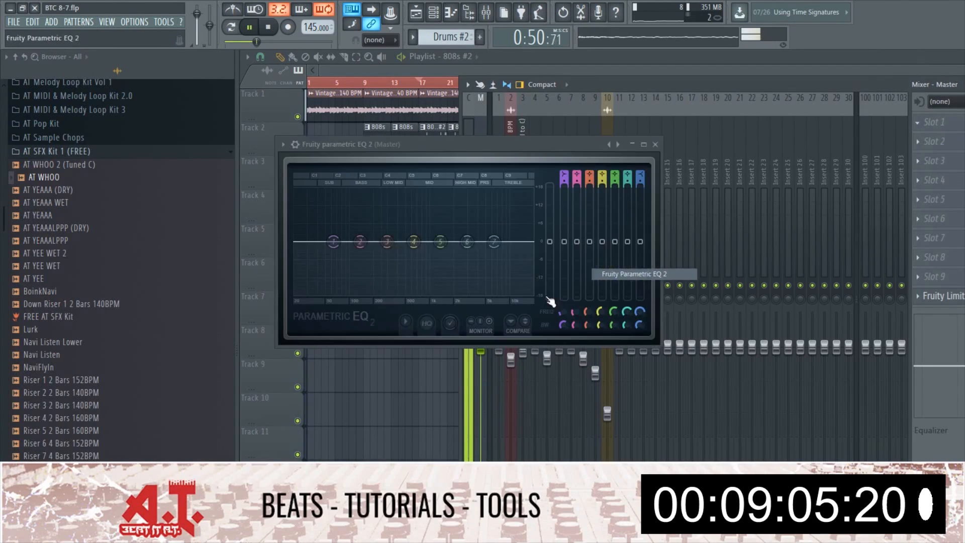
Shape the master EQ by cutting the lowest frequencies, boosting band 2 slightly around 109 Hz and lowering the extreme treble
left_click_drag(359, 241, 350, 238)
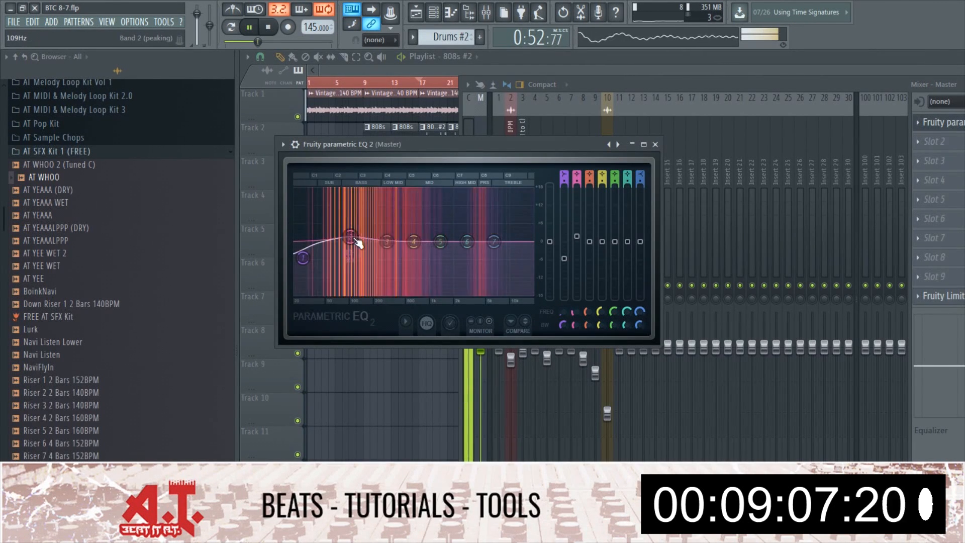
left_click_drag(303, 259, 296, 273)
left_click_drag(350, 239, 461, 240)
left_click_drag(467, 242, 533, 259)
Try removing the Drums #2 clips of bars 33–40 from Track 6, and delete the HH2 clips of the same bars from Track 5
right_click(434, 457)
right_click(551, 275)
right_click(575, 278)
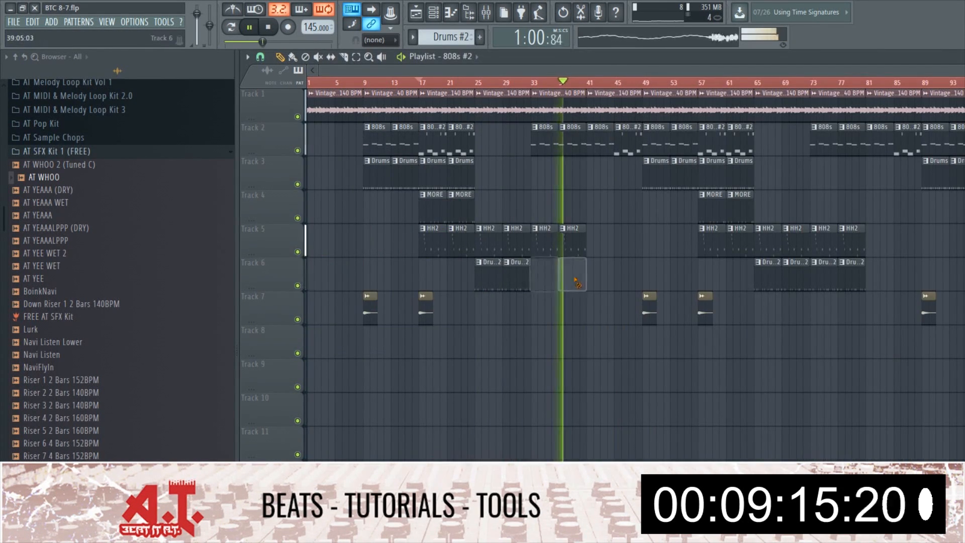
right_click(555, 255)
right_click(573, 255)
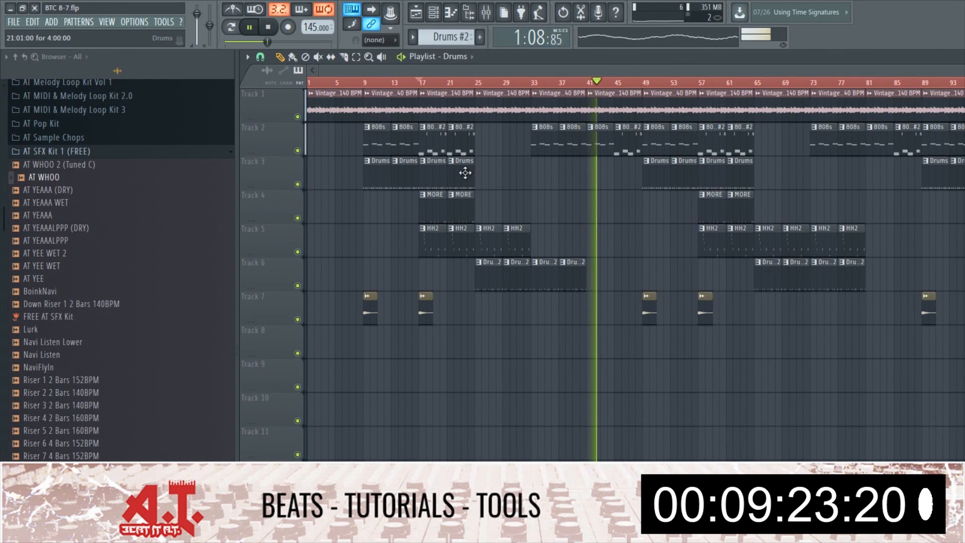
Replace the Drums #2 clips of bars 33–40 with Drums clips on Track 3, and add Drums #2 clips at bars 41 and 45
right_click(545, 276)
right_click(568, 281)
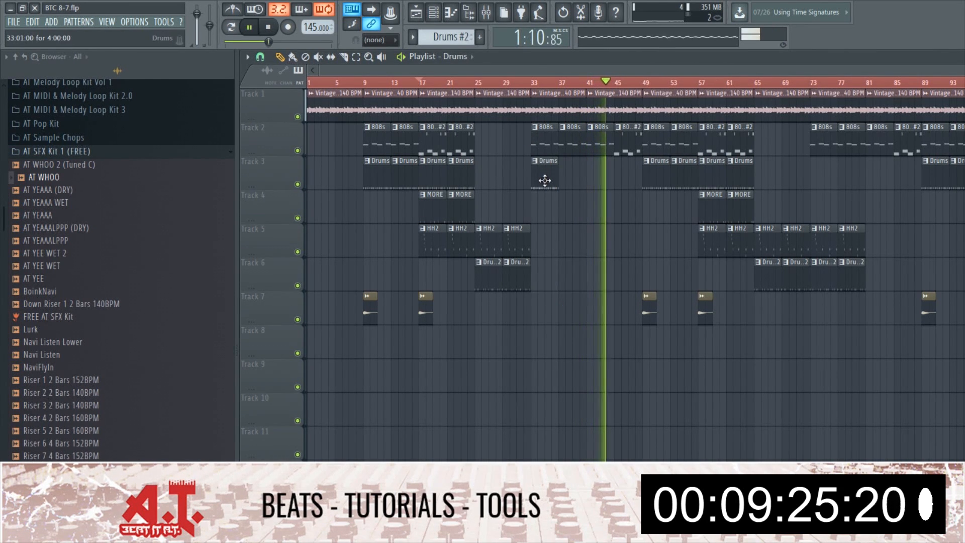
left_click(598, 282)
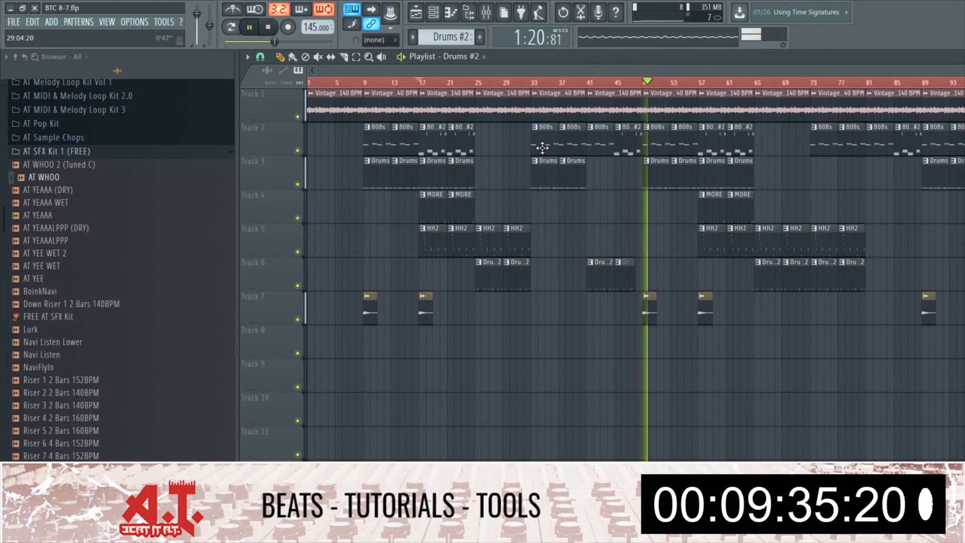
Lower the 808 and SK CL Hat 3 channel levels slightly in the mixer
left_click(486, 15)
left_click_drag(527, 353, 526, 366)
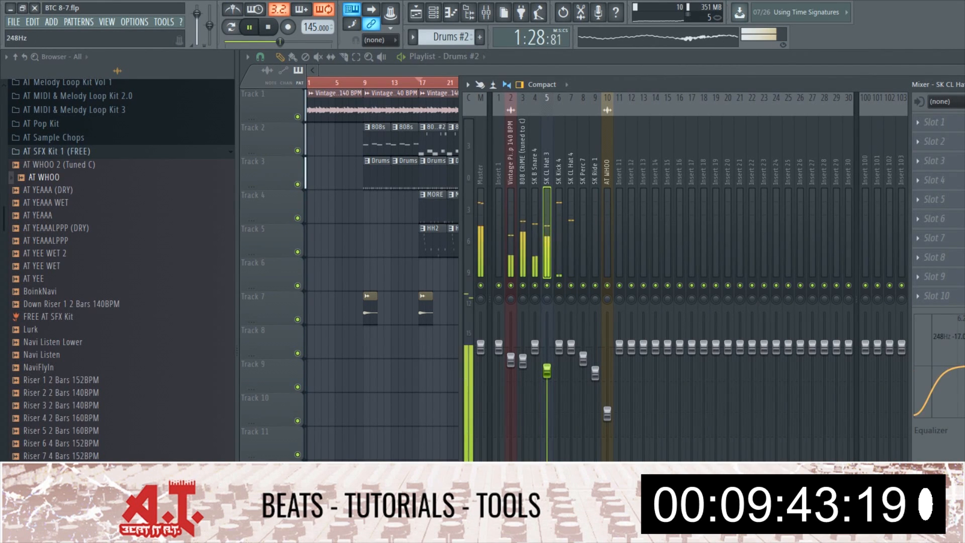
Add Soundgoodizer and WaveShell-VST3 9.2 to the Master channel's second and third effect slots
left_click(477, 212)
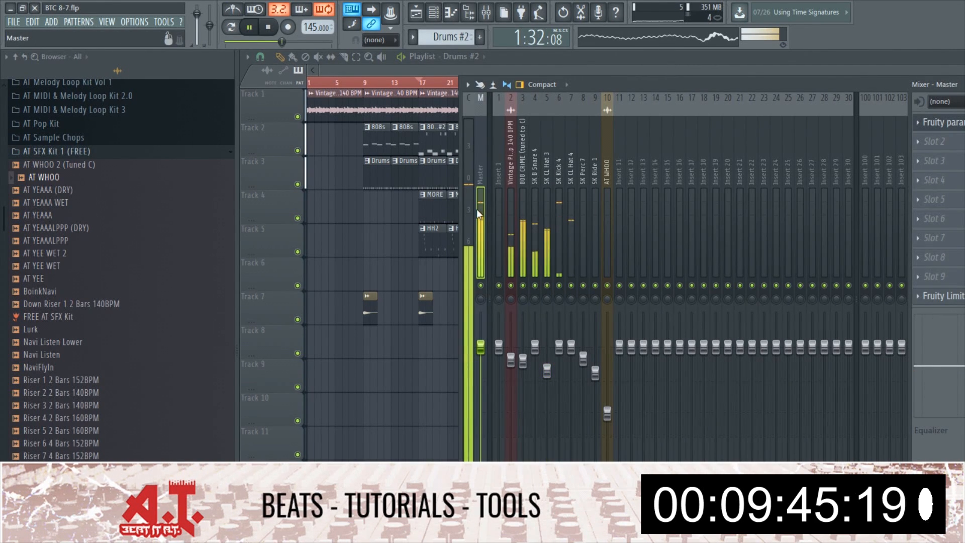
left_click(932, 151)
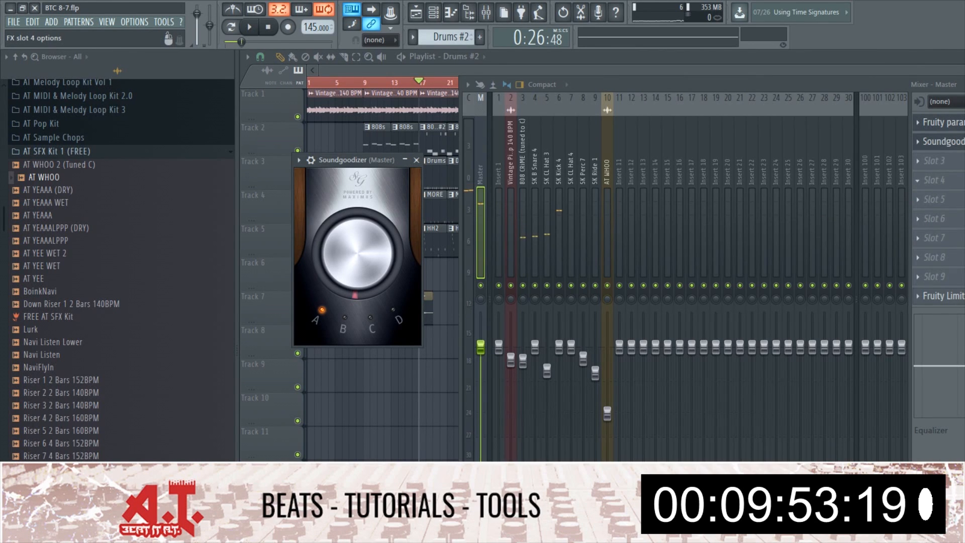
left_click(934, 160)
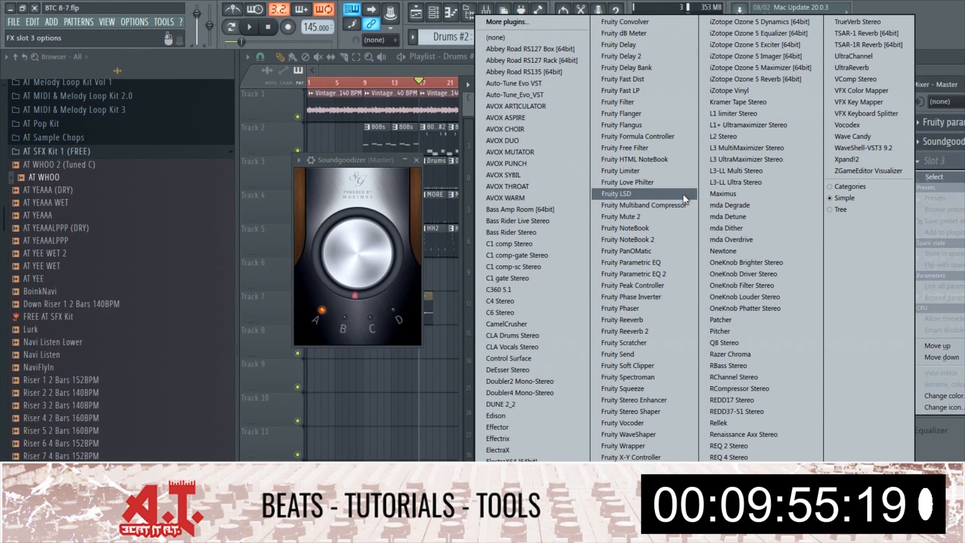
left_click(863, 147)
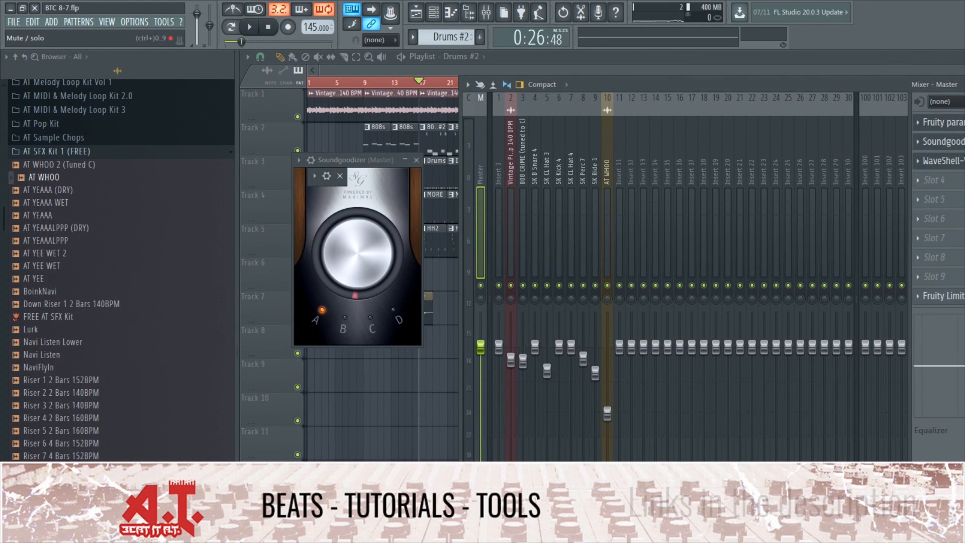
Select bars 1–64 as the playlist range with the playhead at the song start, and hide the browser
key("F5")
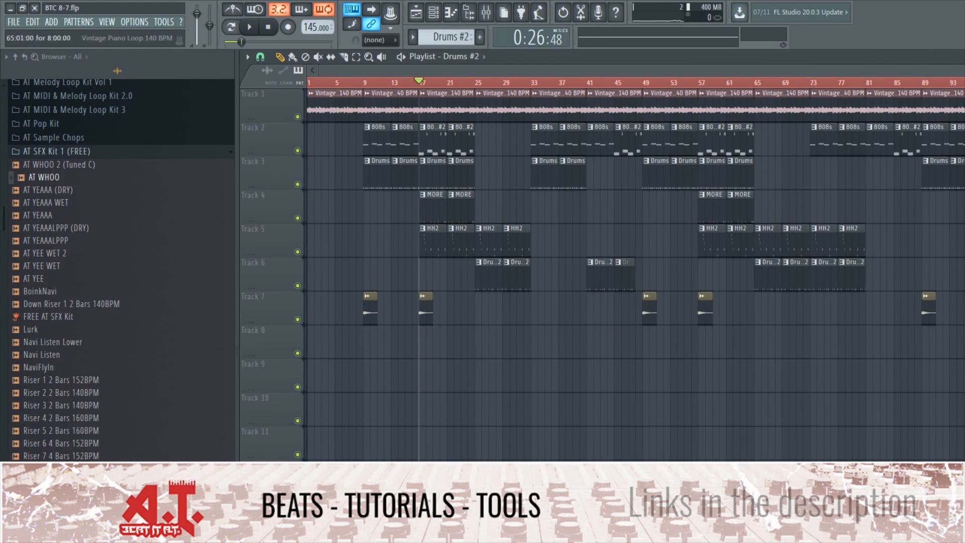
left_click_drag(364, 80, 313, 99)
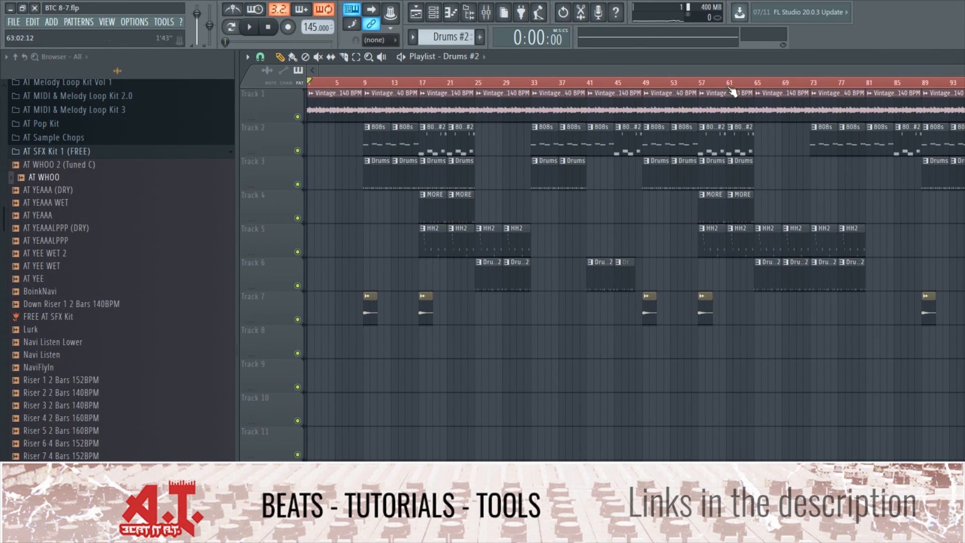
left_click_drag(729, 87, 751, 85)
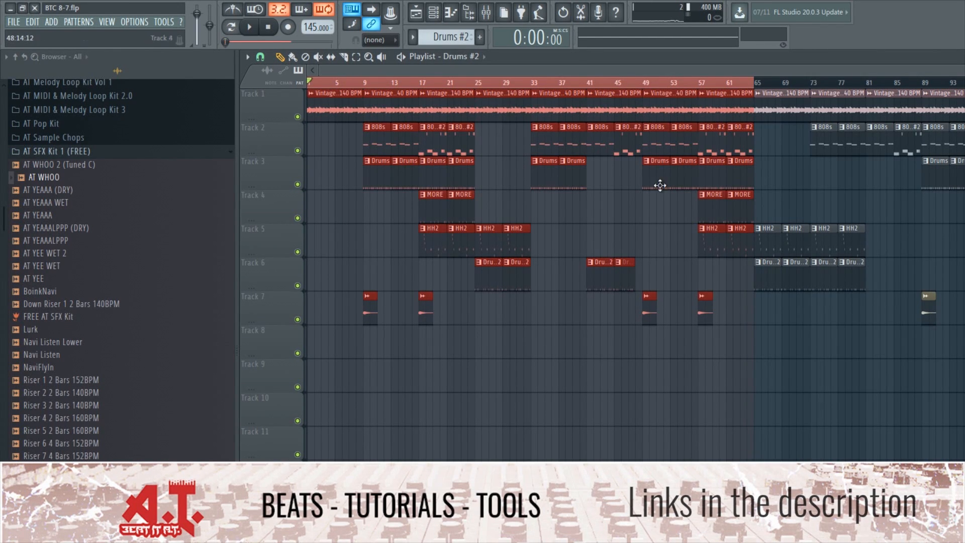
right_click(624, 381)
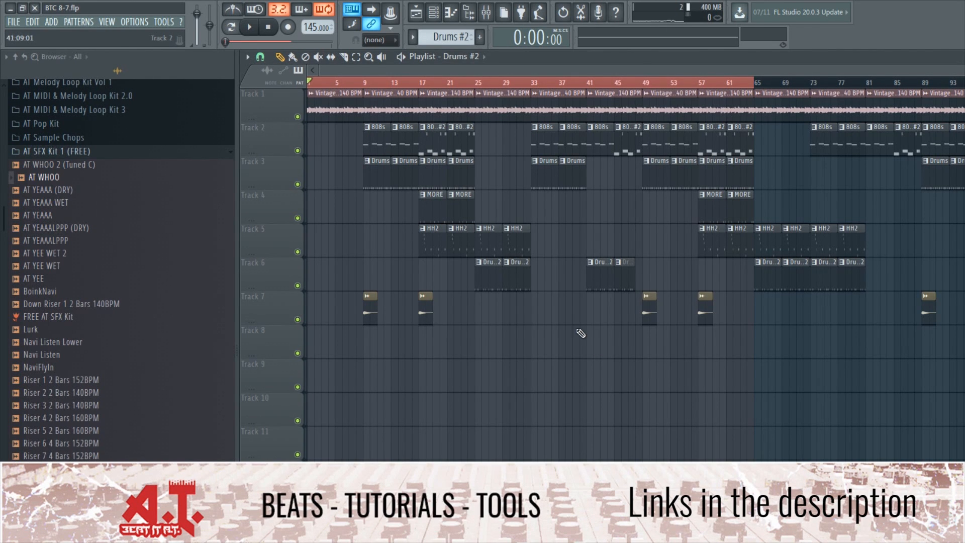
left_click(471, 20)
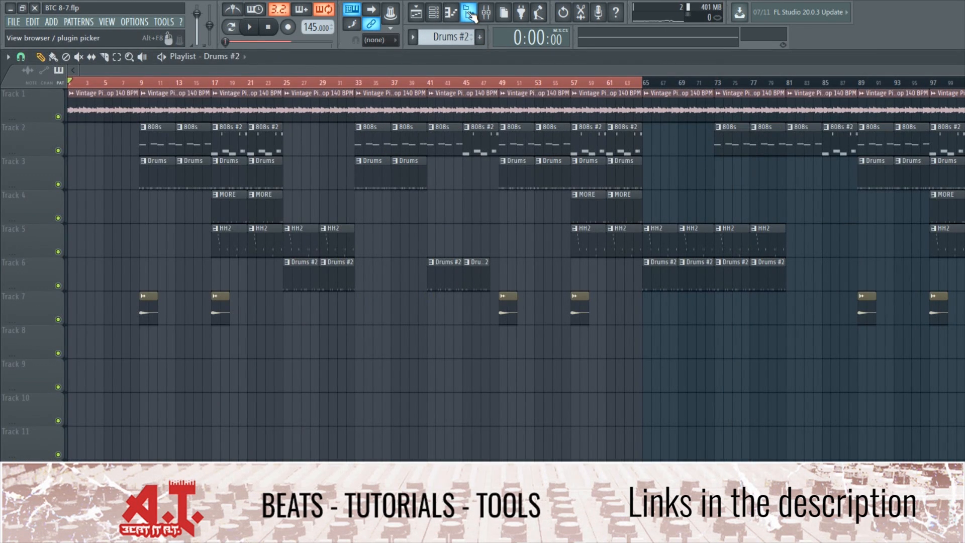